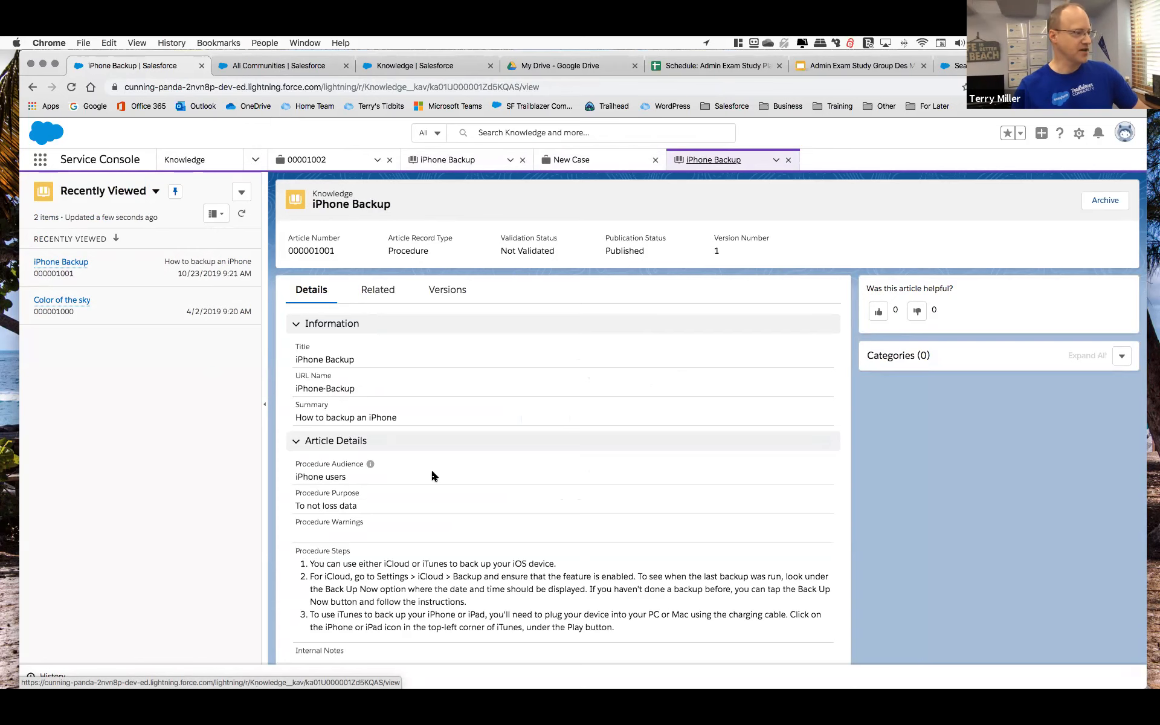
# Review the iPhone Backup article's details, visibility properties and version history.
pyautogui.scroll(-3, 446, 518)
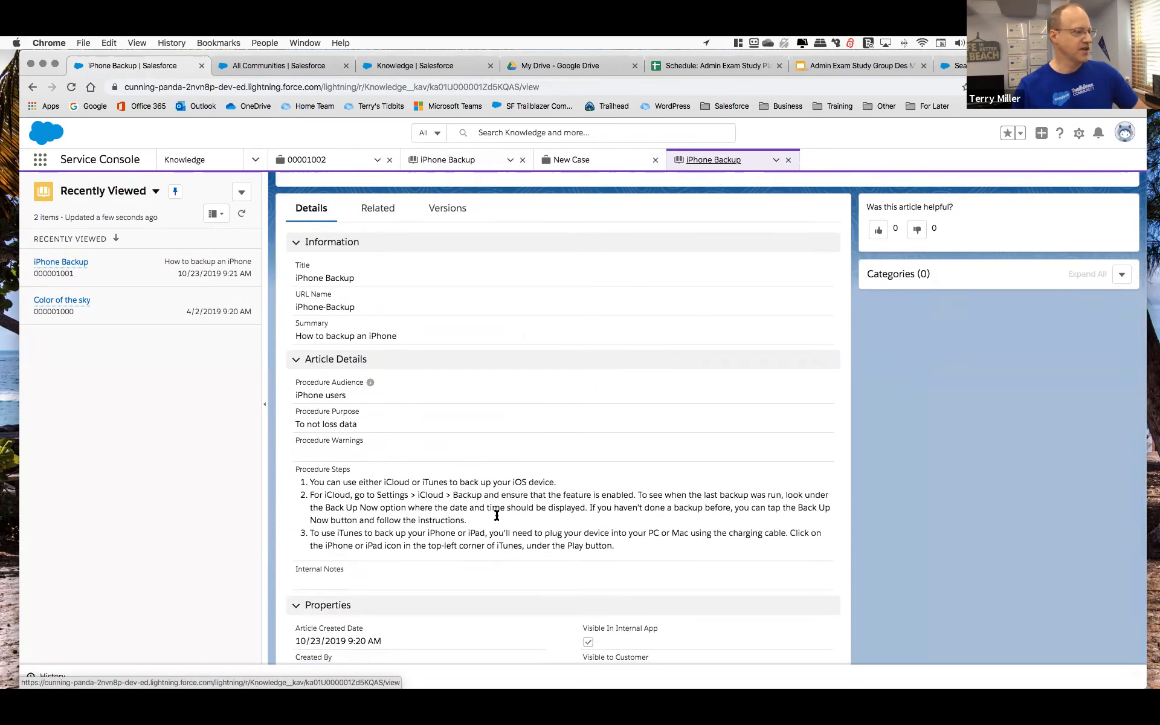
pyautogui.scroll(-2, 506, 513)
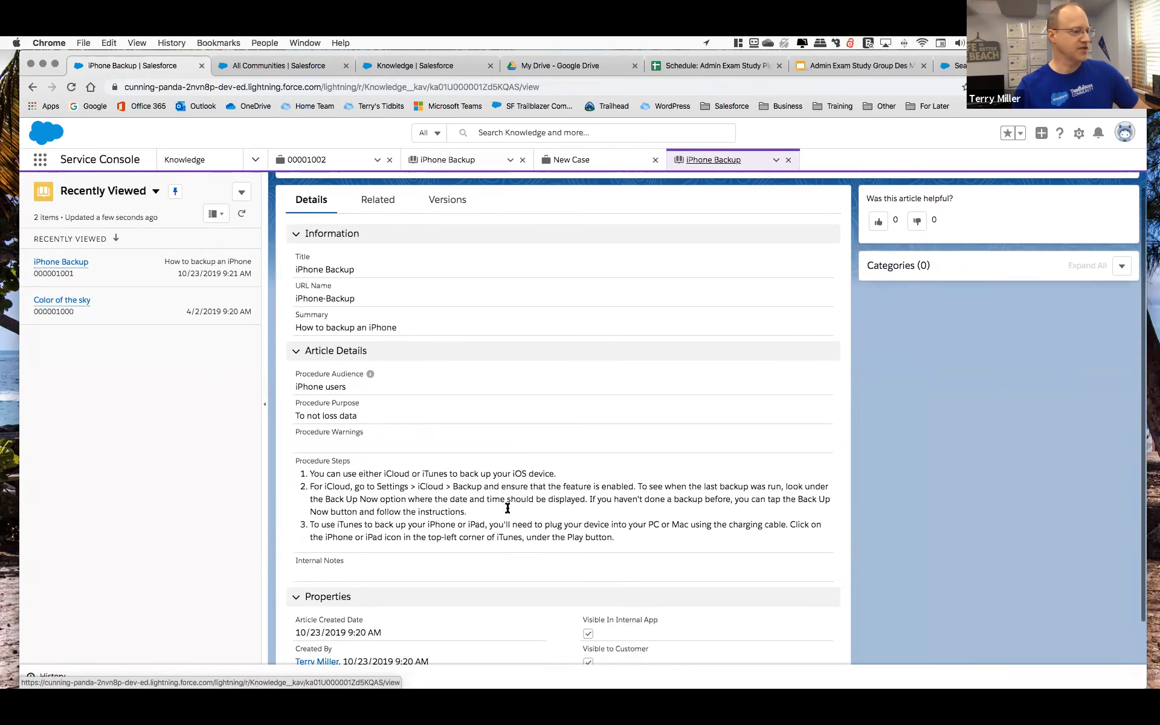
pyautogui.scroll(-2, 507, 511)
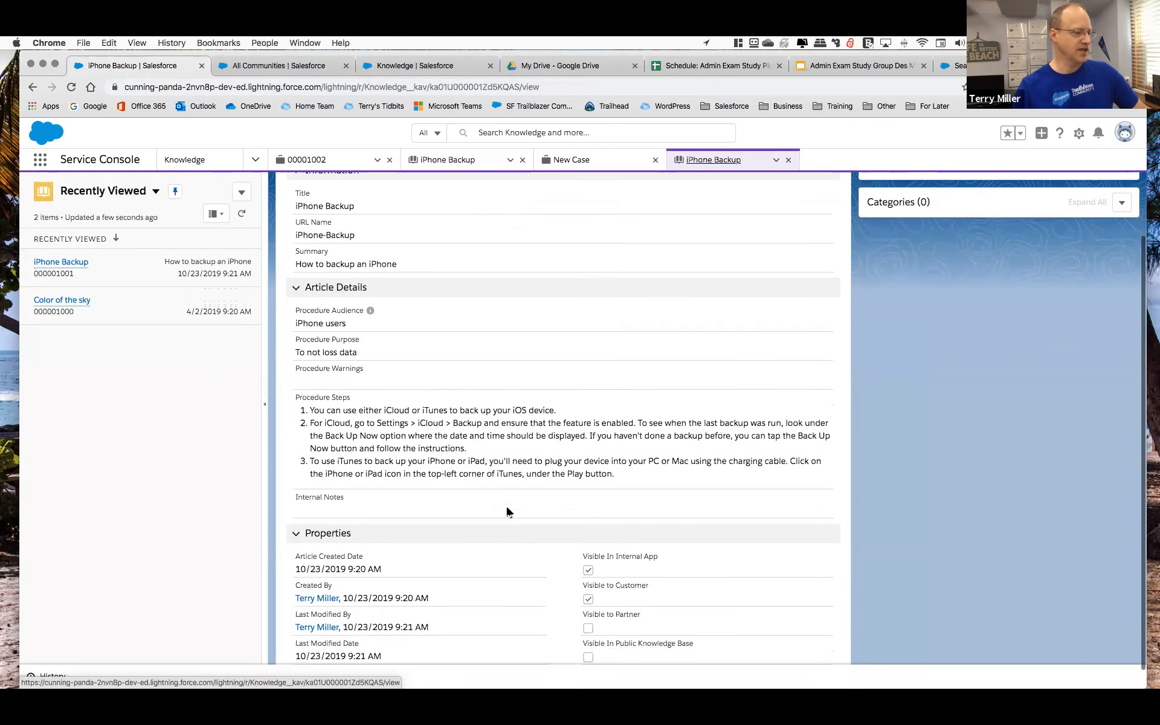
pyautogui.scroll(-1, 508, 513)
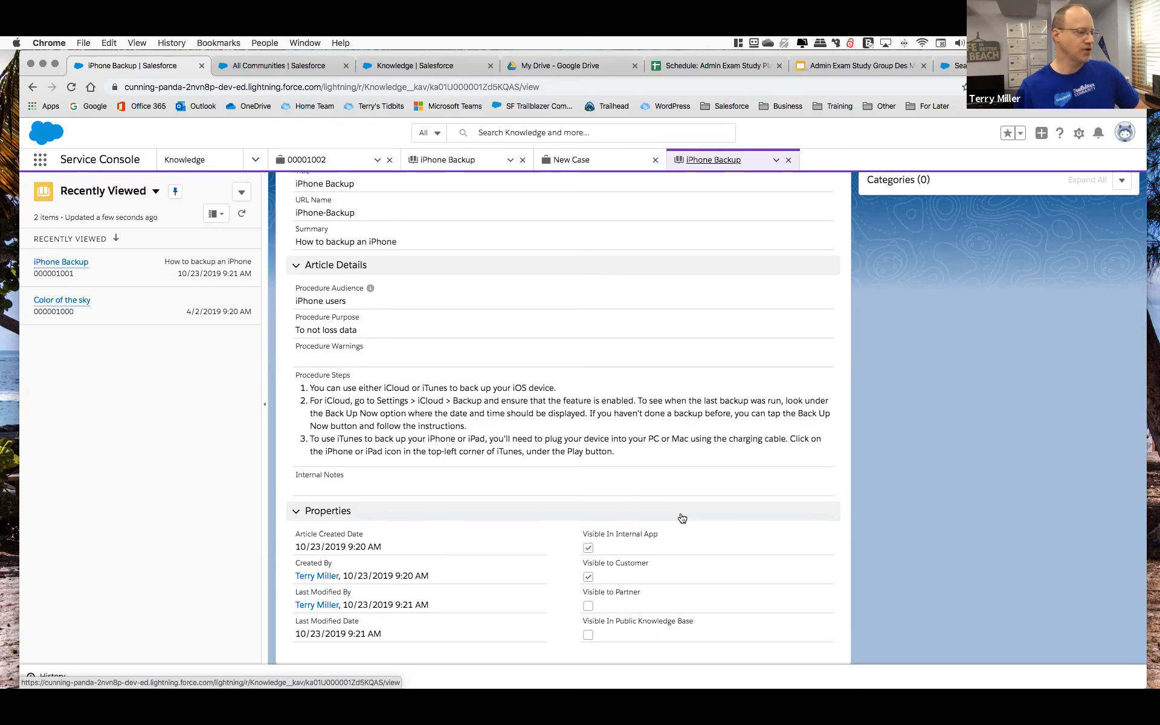
pyautogui.scroll(5, 682, 449)
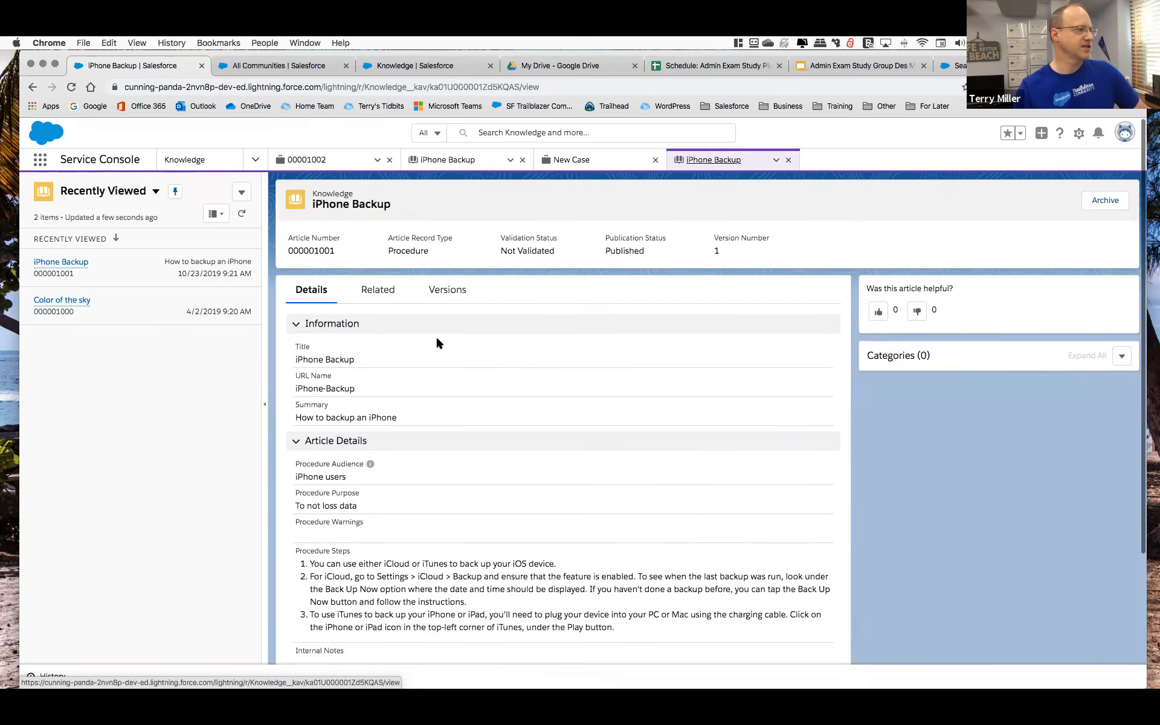
pyautogui.click(450, 290)
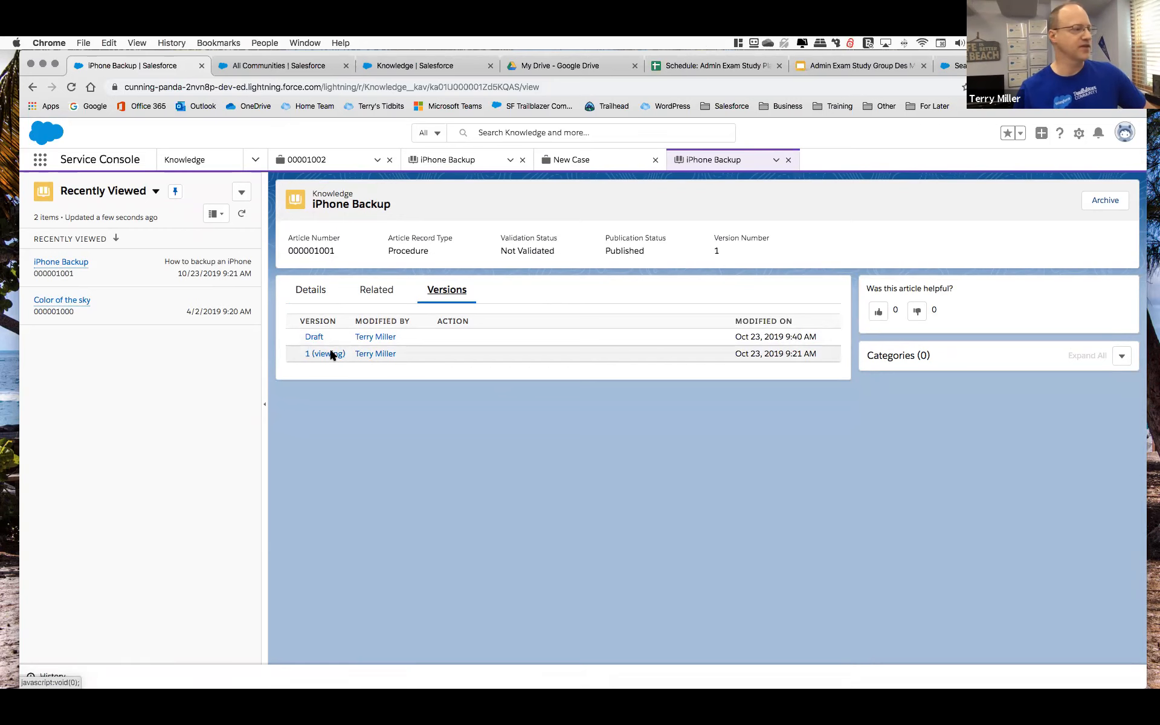
pyautogui.click(311, 291)
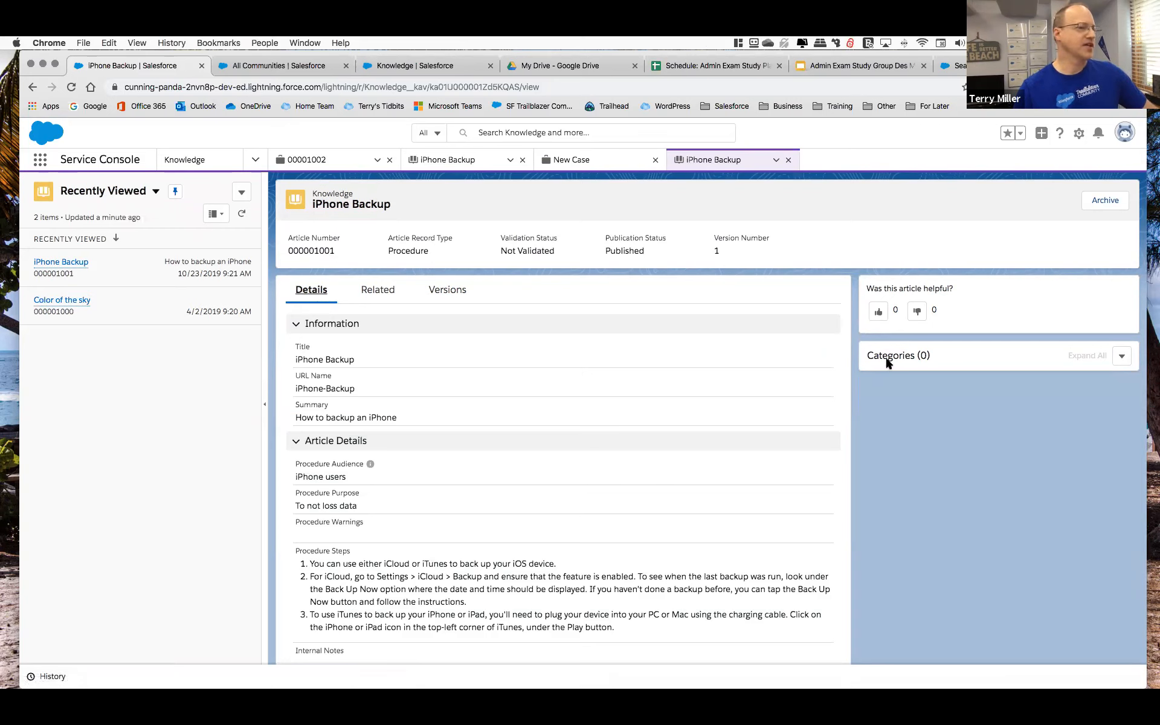
# Examine the Internal category group in Data Category Setup with its whole category hierarchy expanded.
pyautogui.click(270, 67)
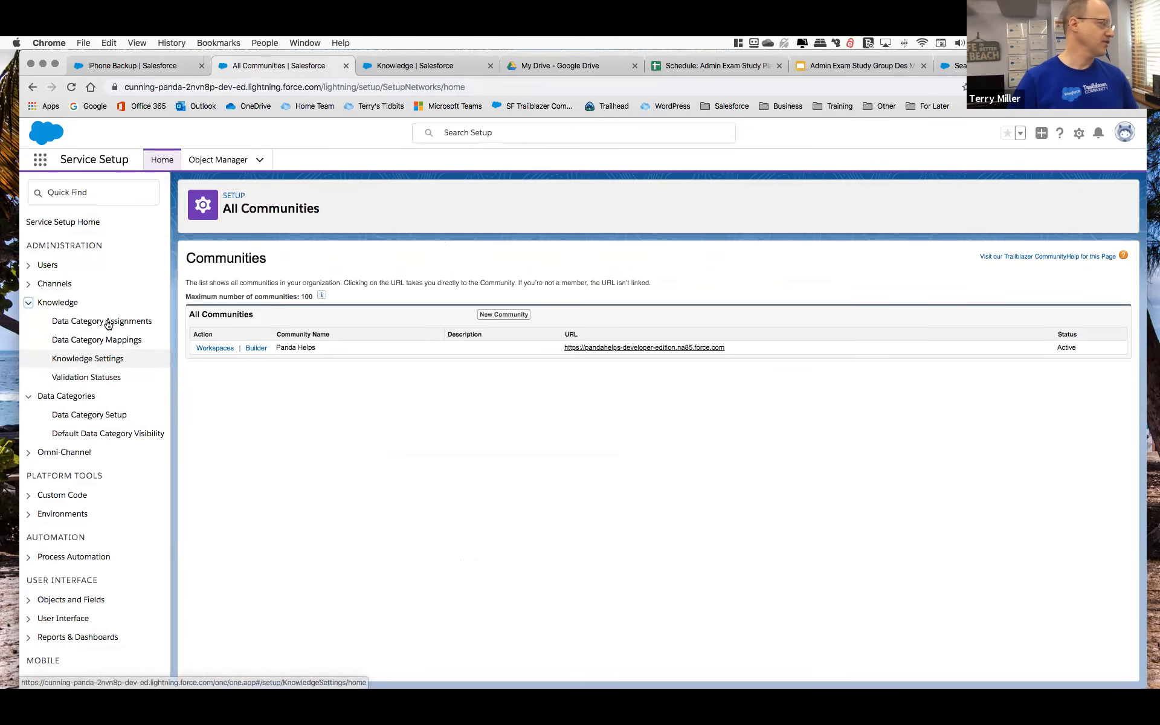
pyautogui.click(91, 415)
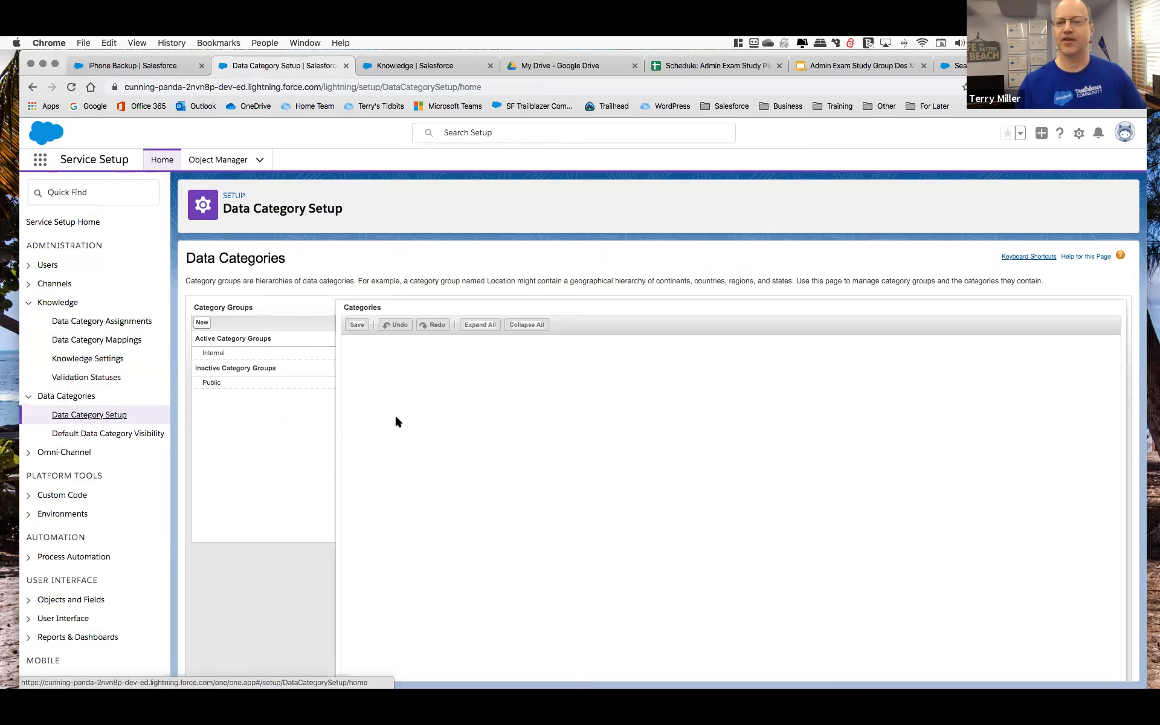
pyautogui.click(225, 357)
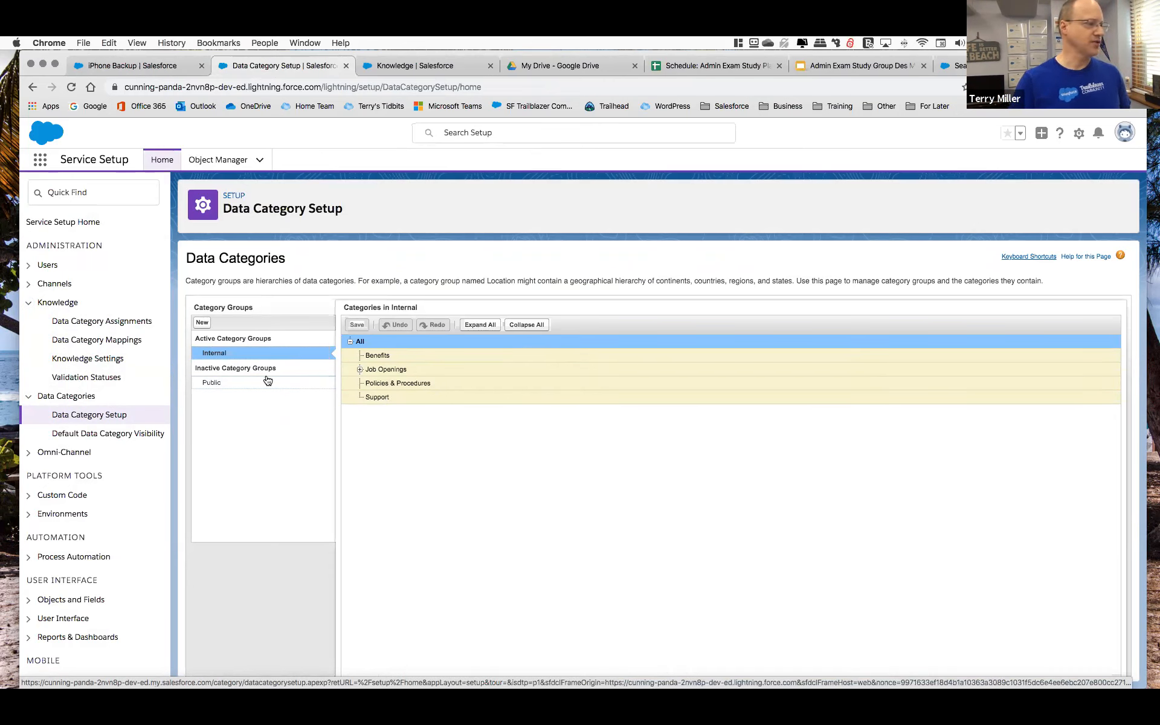
pyautogui.moveTo(220, 387)
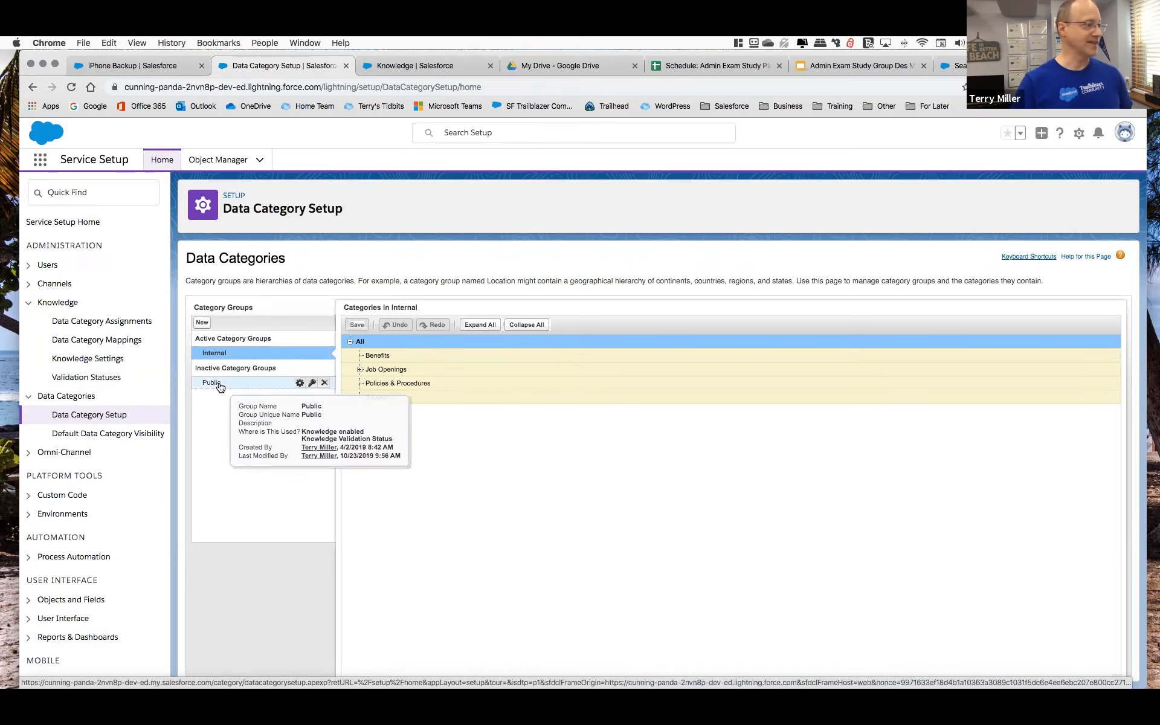
pyautogui.moveTo(237, 355)
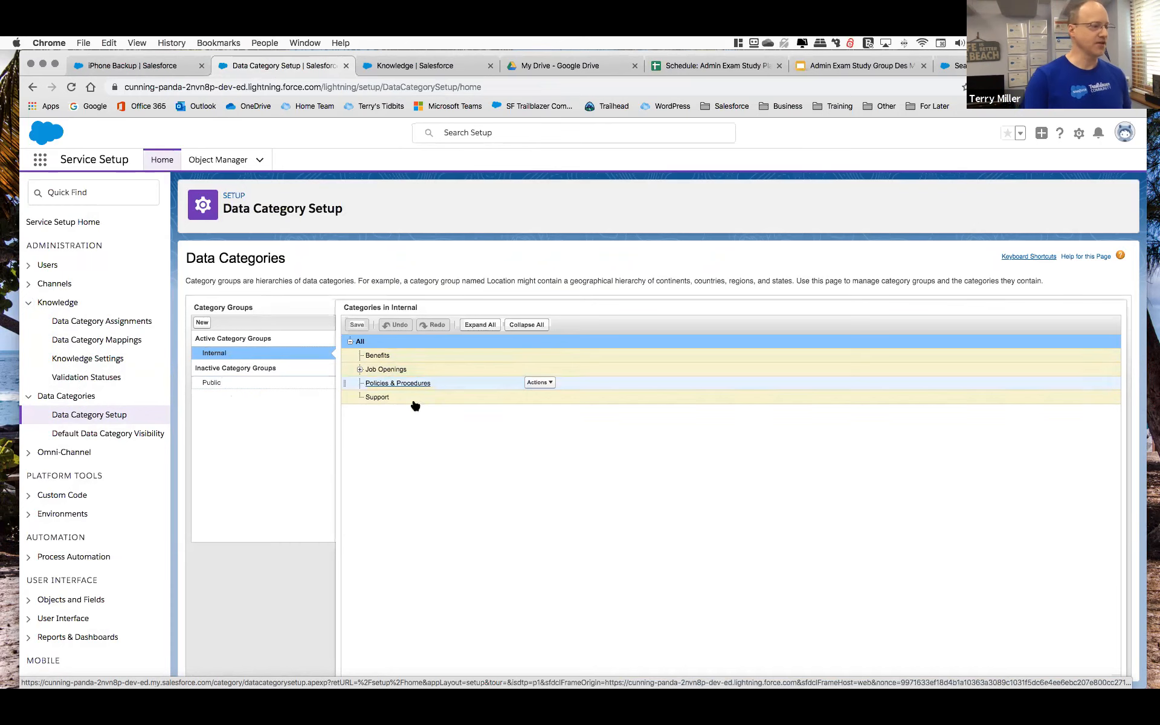
pyautogui.click(482, 327)
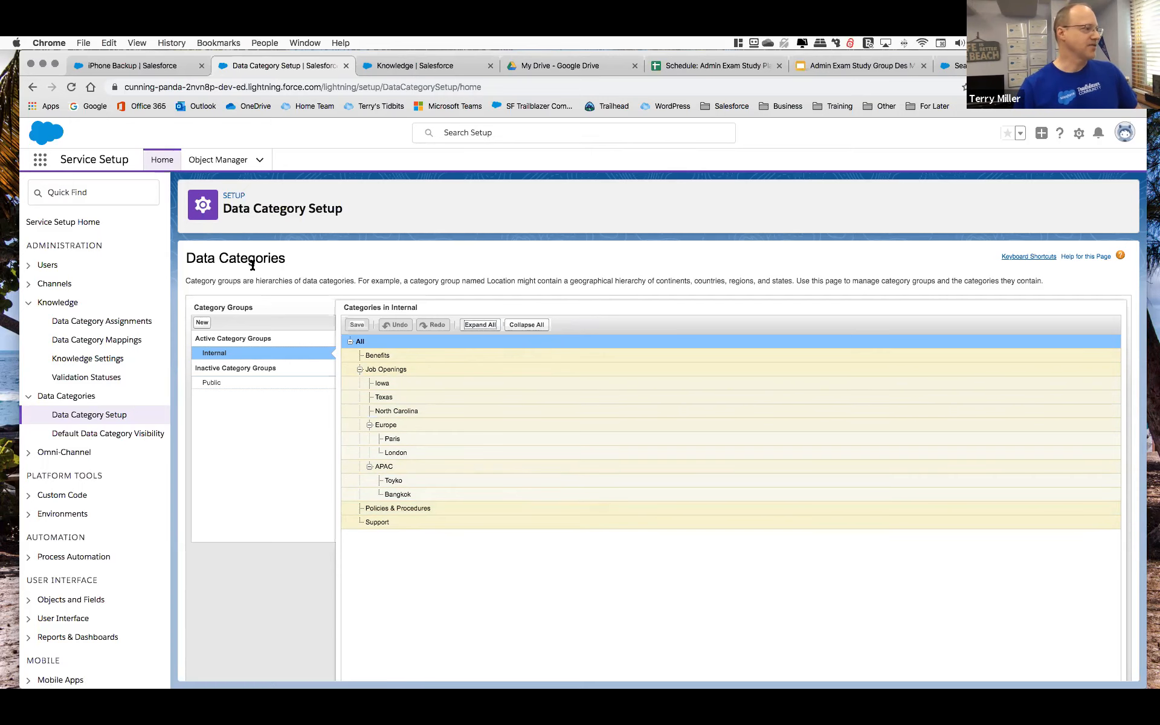
# Try a custom default visibility for the Internal category group, limited to Benefits and Policies & Procedures.
pyautogui.click(102, 435)
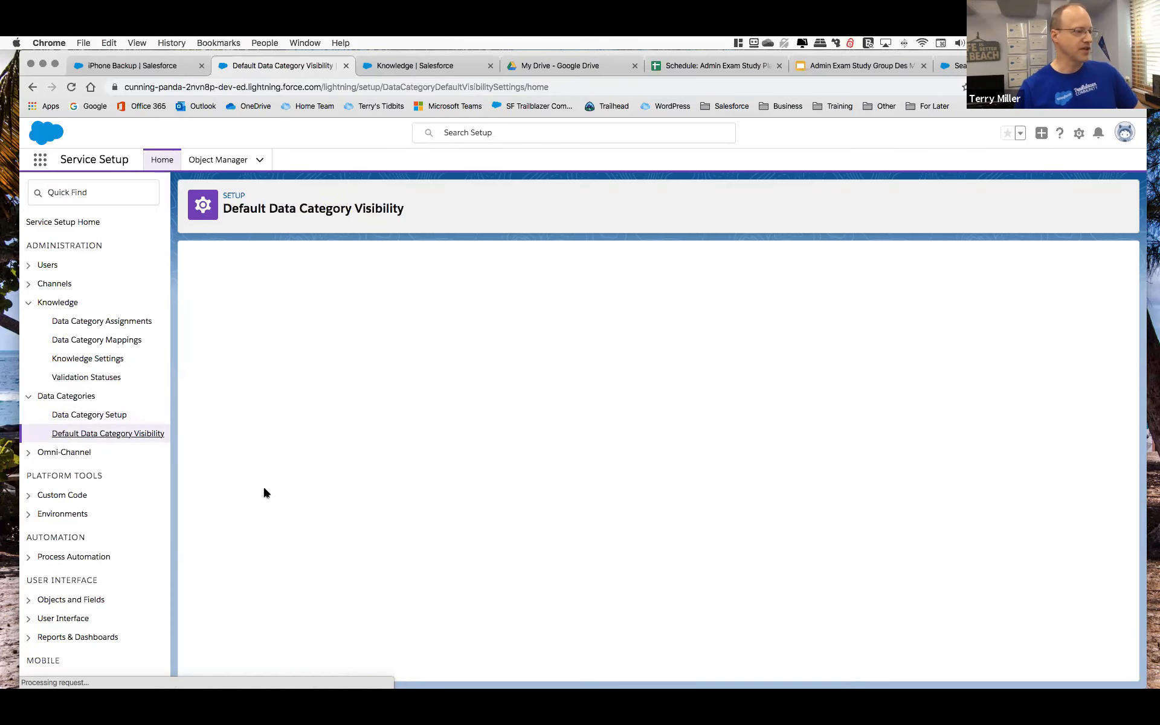
pyautogui.click(199, 334)
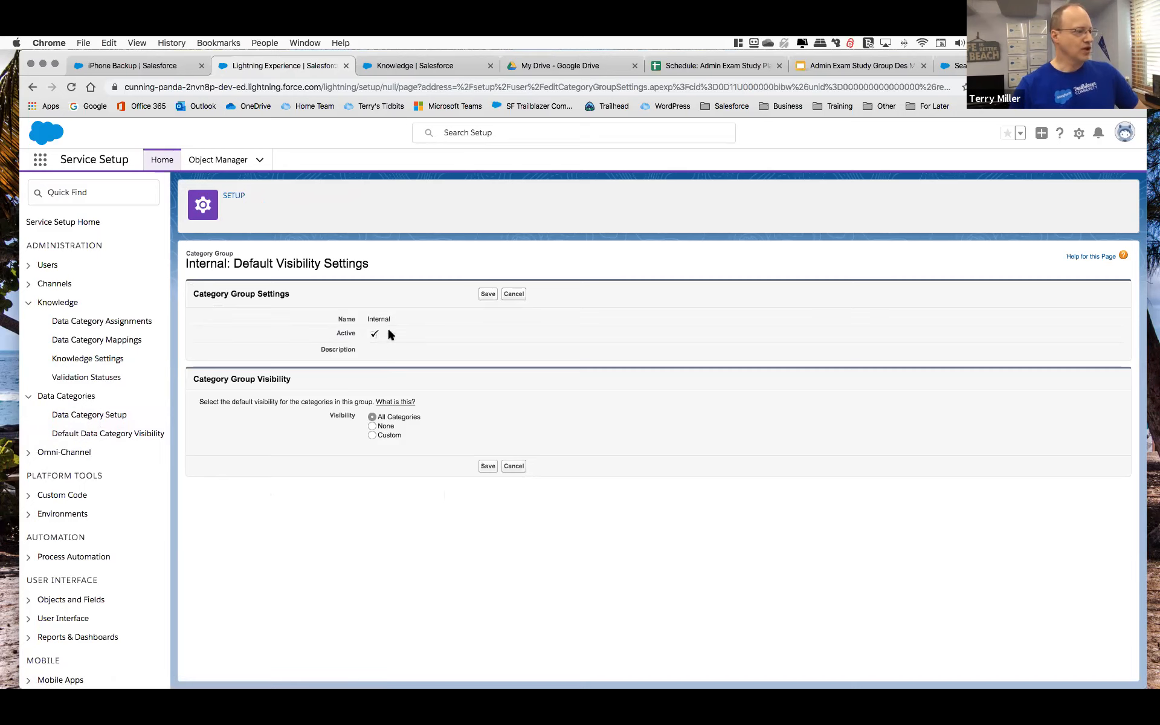
pyautogui.click(373, 427)
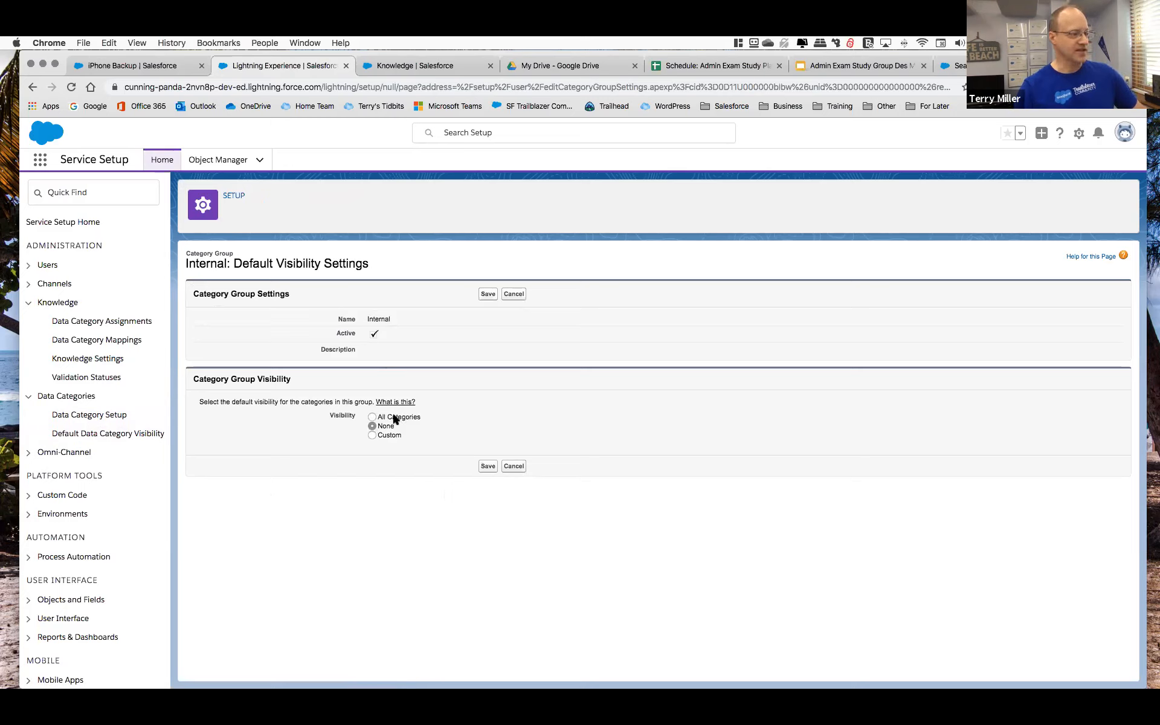
pyautogui.click(372, 435)
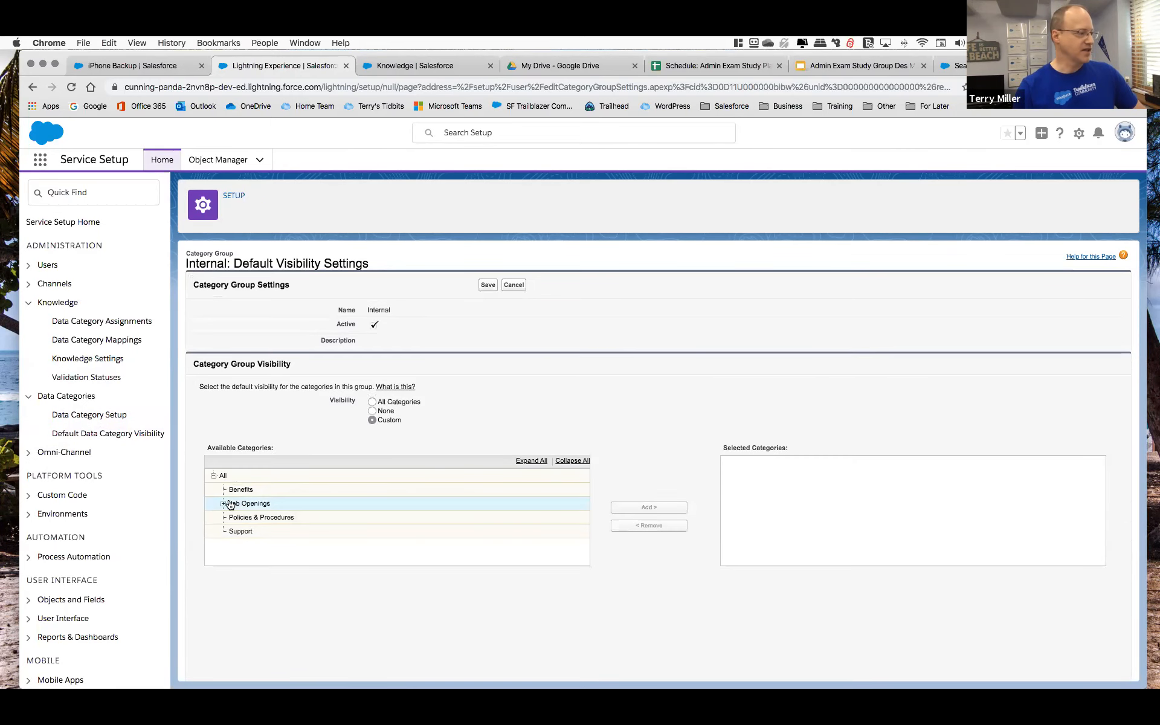
pyautogui.click(238, 489)
pyautogui.click(626, 507)
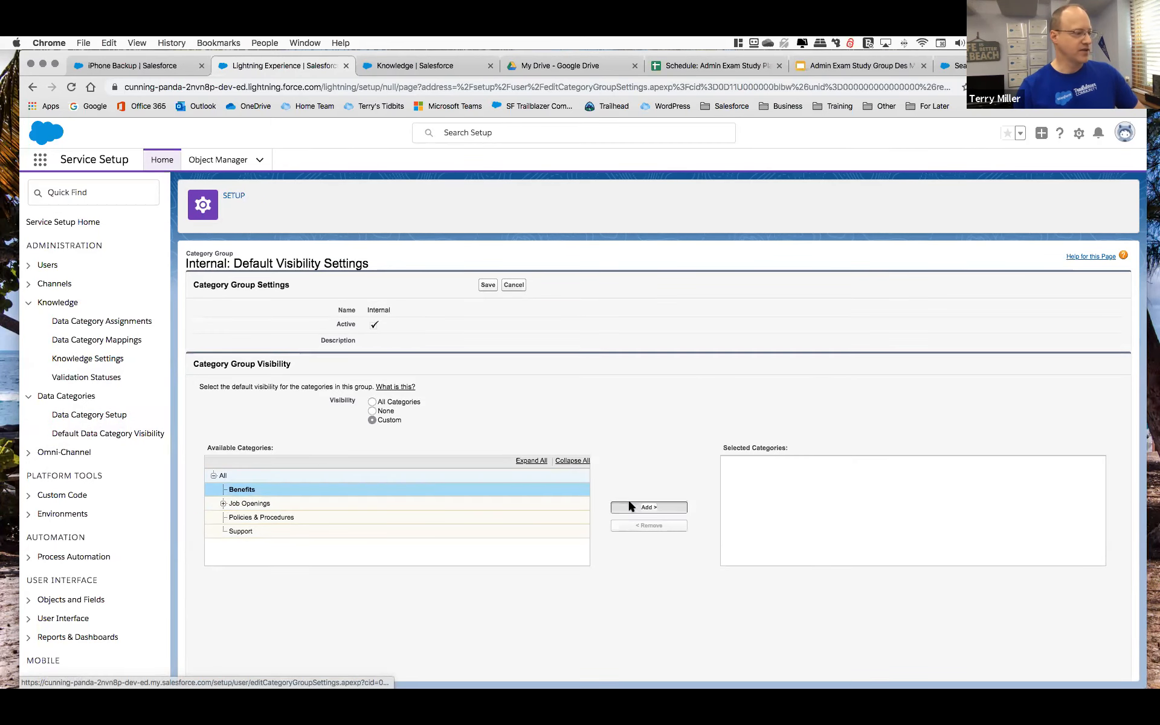
pyautogui.click(318, 519)
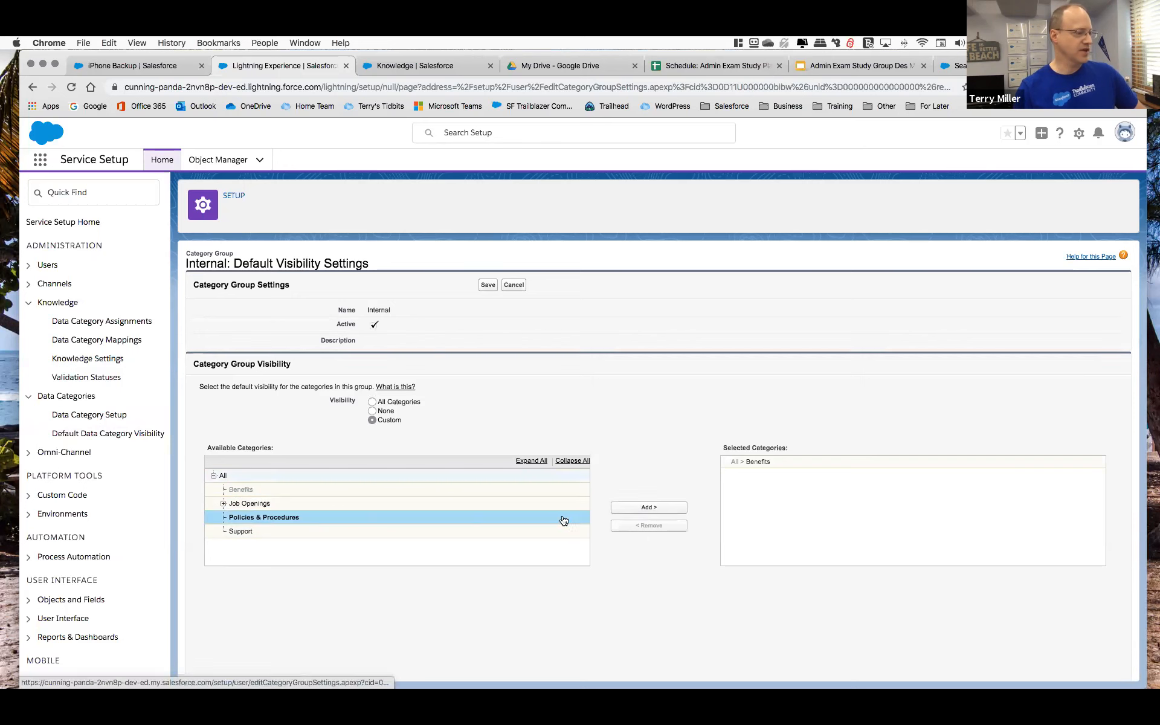
pyautogui.click(649, 507)
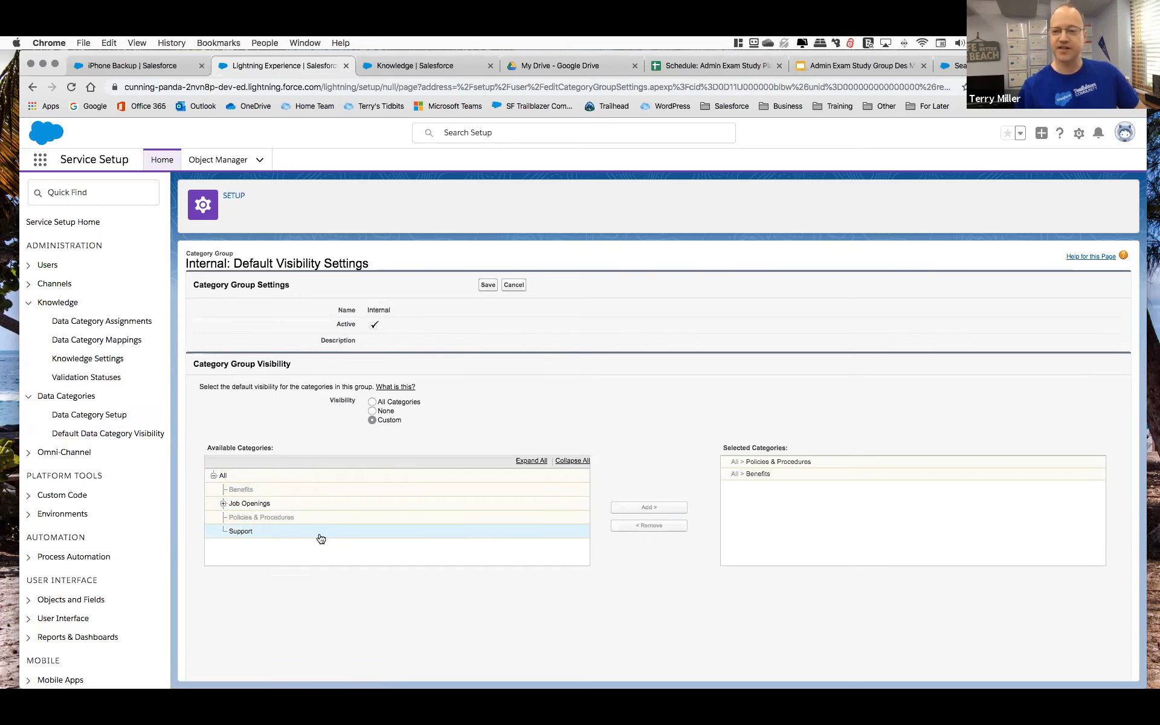
# Set the Internal category group's default visibility to All Categories and save the settings.
pyautogui.click(371, 402)
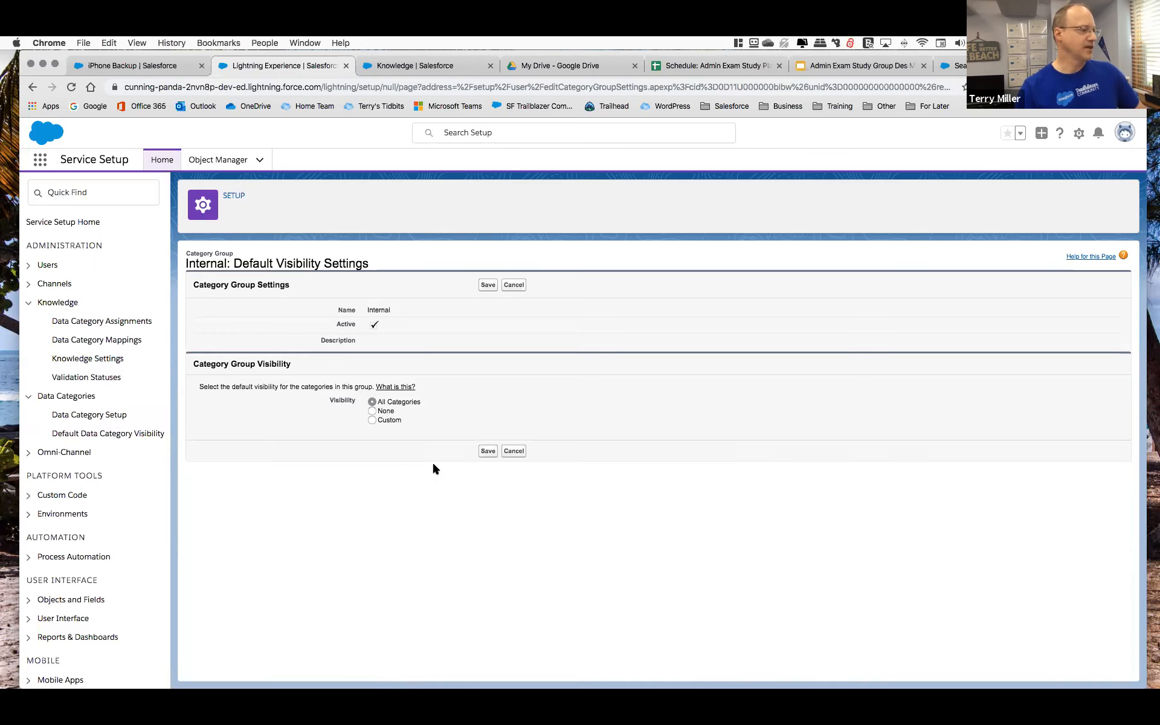
pyautogui.click(488, 452)
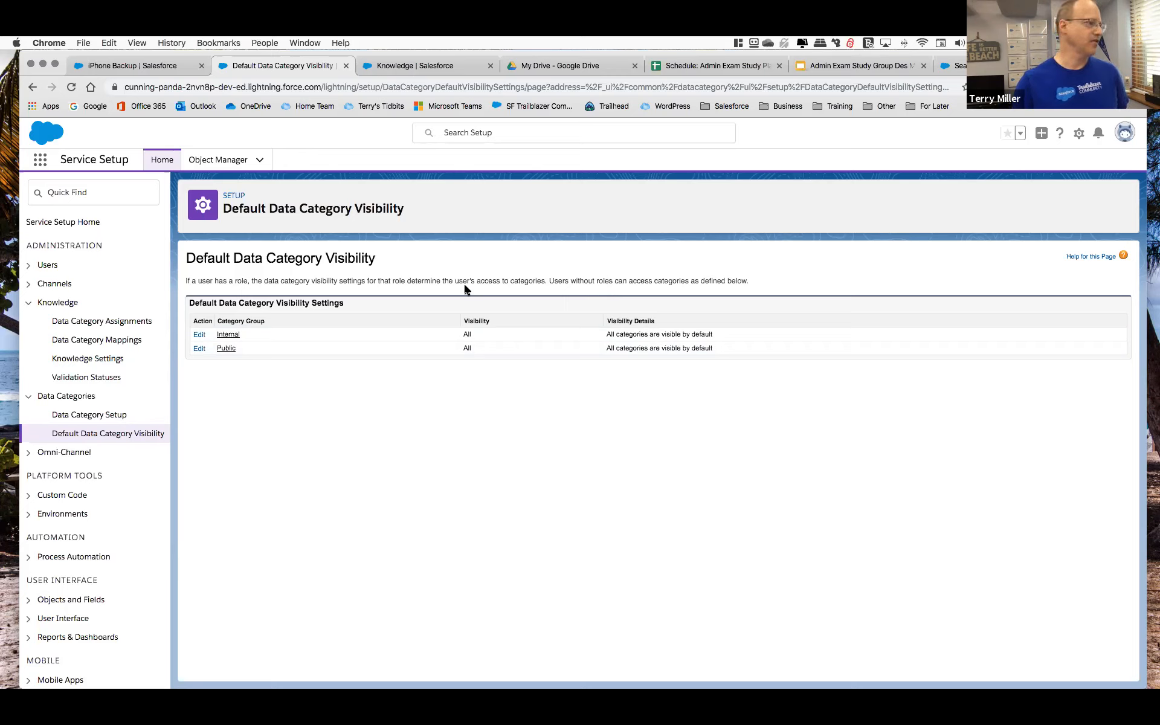
pyautogui.doubleClick(604, 280)
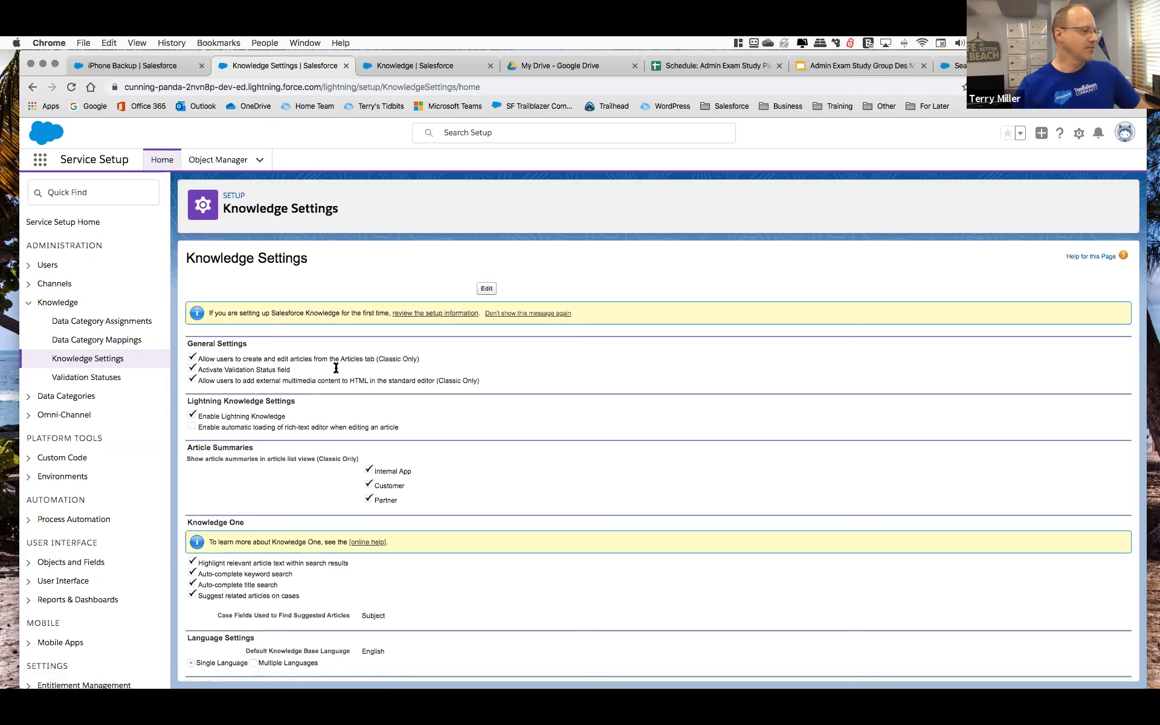
# Examine the Knowledge Settings page, from the general and Lightning Knowledge options through the case and URL sharing settings.
pyautogui.moveTo(330, 357); pyautogui.dragTo(374, 357)
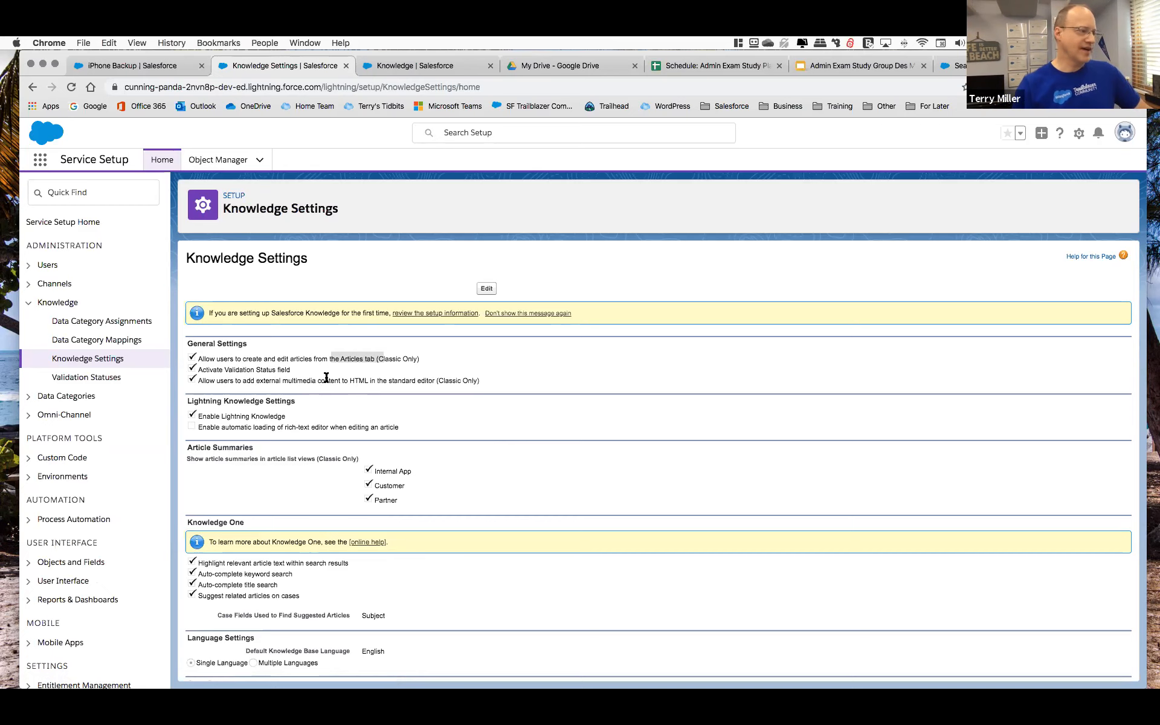
pyautogui.scroll(-1, 356, 422)
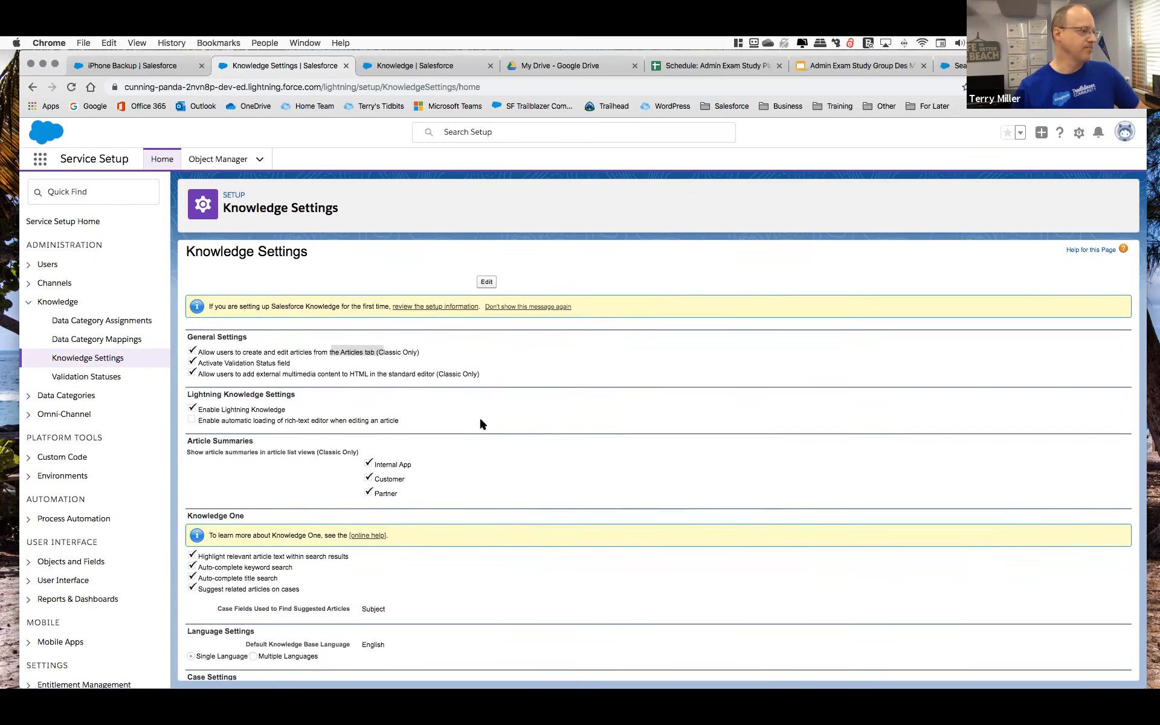
pyautogui.scroll(-3, 482, 423)
pyautogui.scroll(-3, 481, 423)
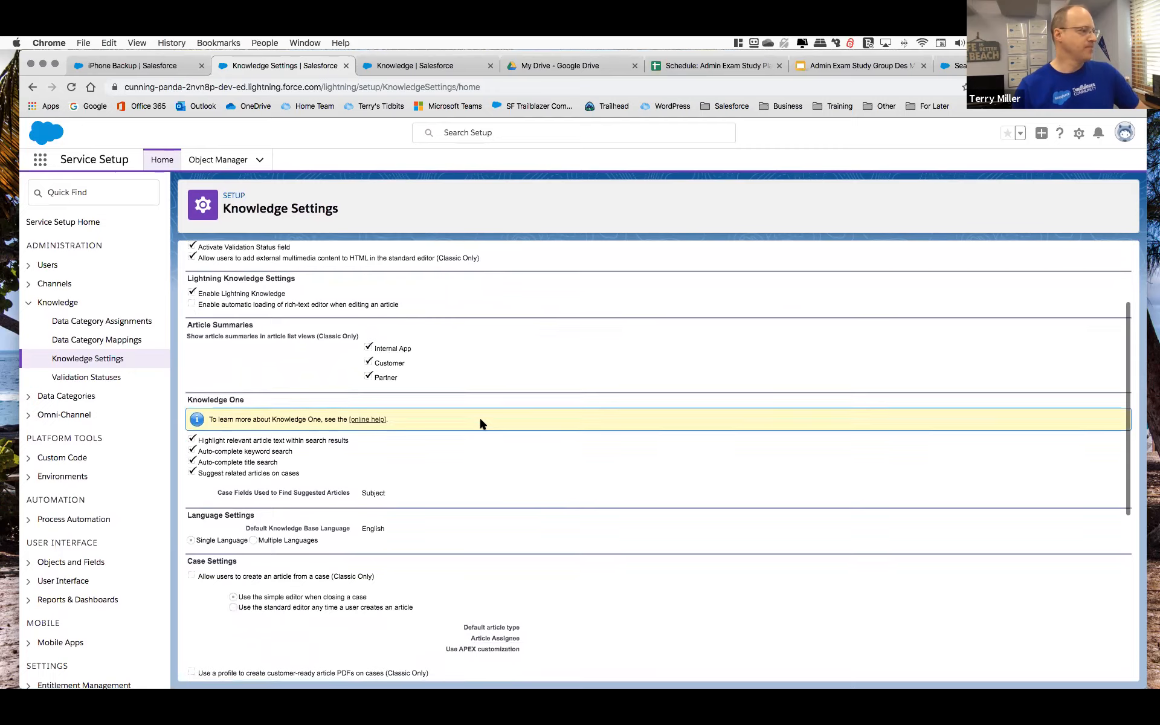
pyautogui.scroll(-4, 482, 423)
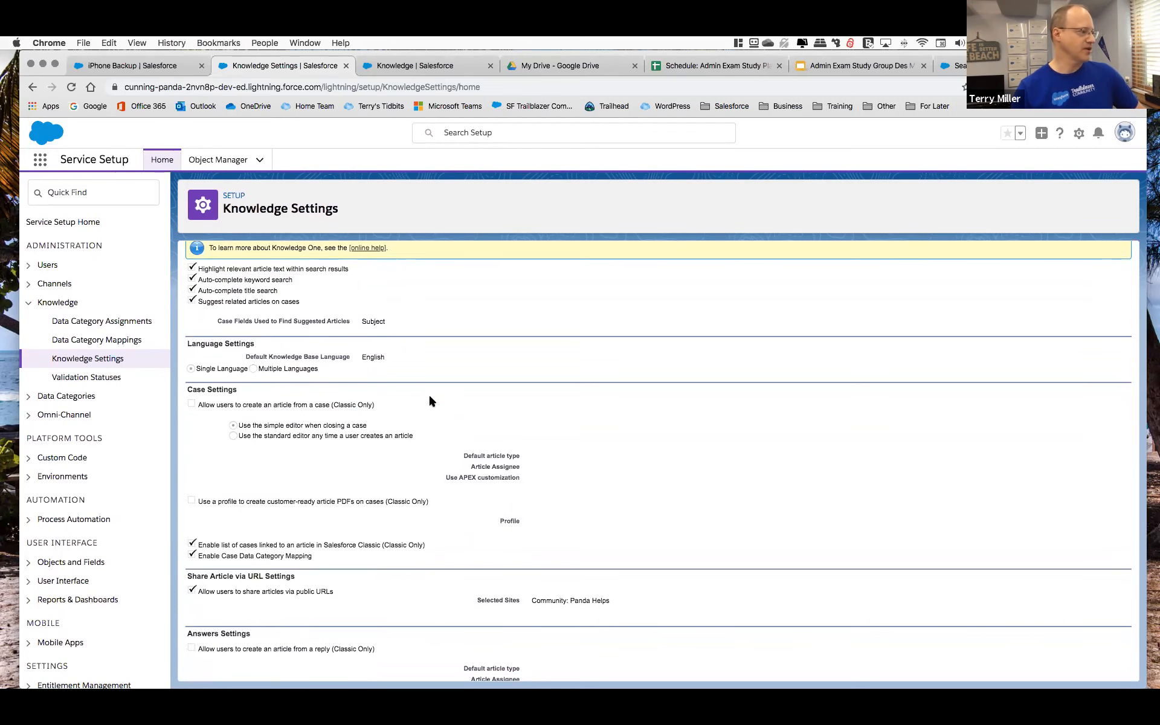
pyautogui.scroll(-2, 447, 415)
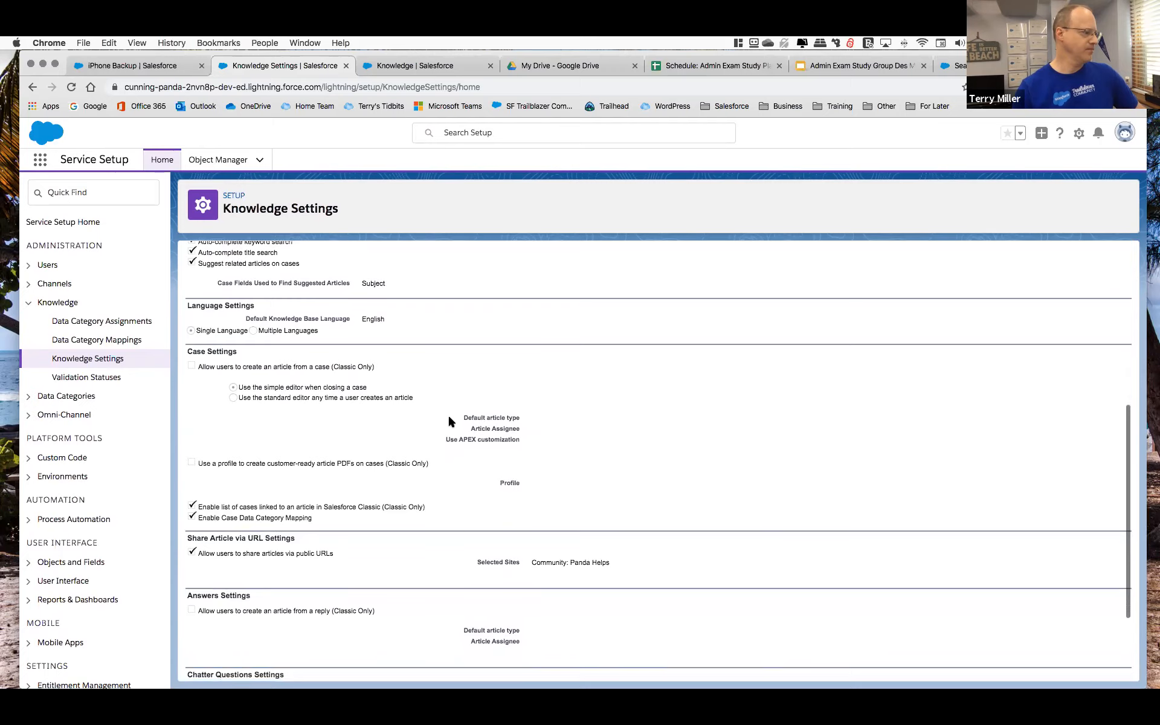
pyautogui.scroll(5, 448, 421)
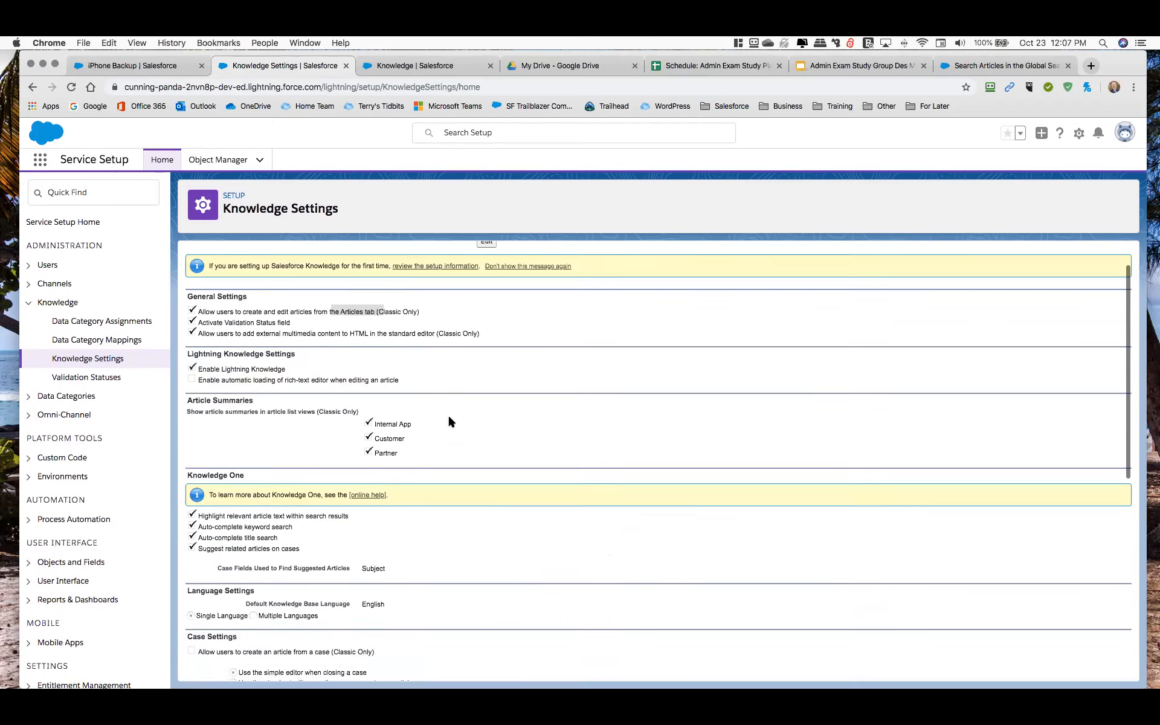
pyautogui.scroll(1, 449, 417)
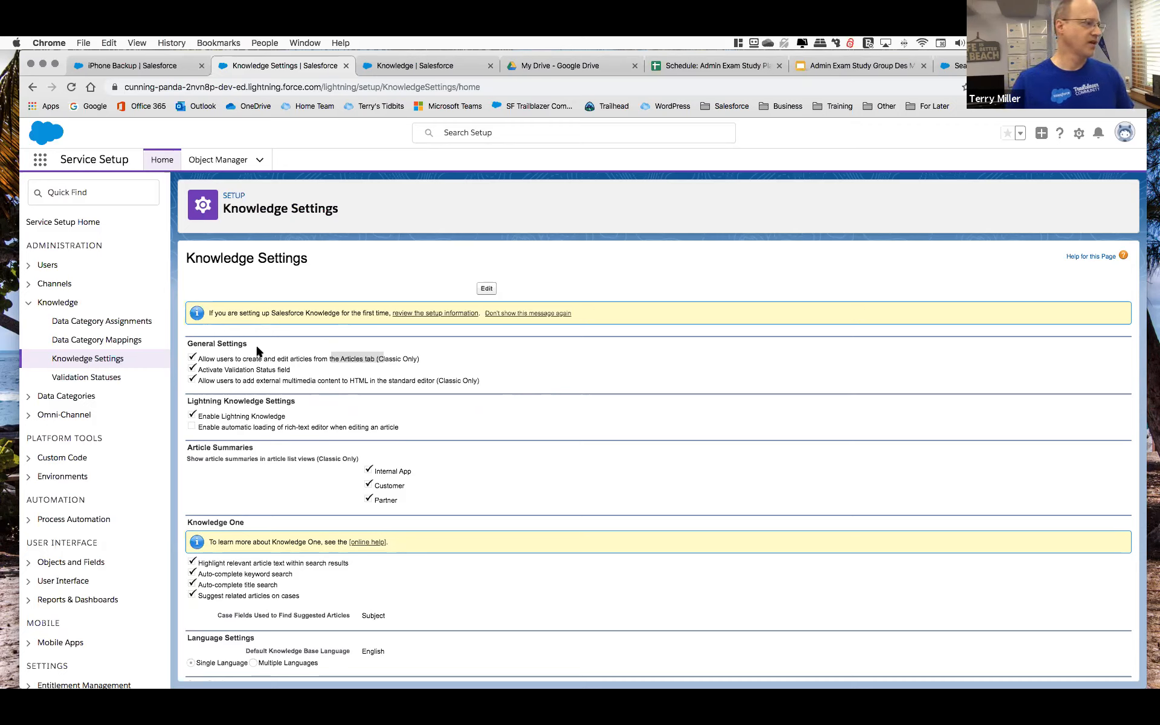
# Review the Knowledge object's record types and page layouts in Object Manager.
pyautogui.click(127, 66)
pyautogui.click(351, 68)
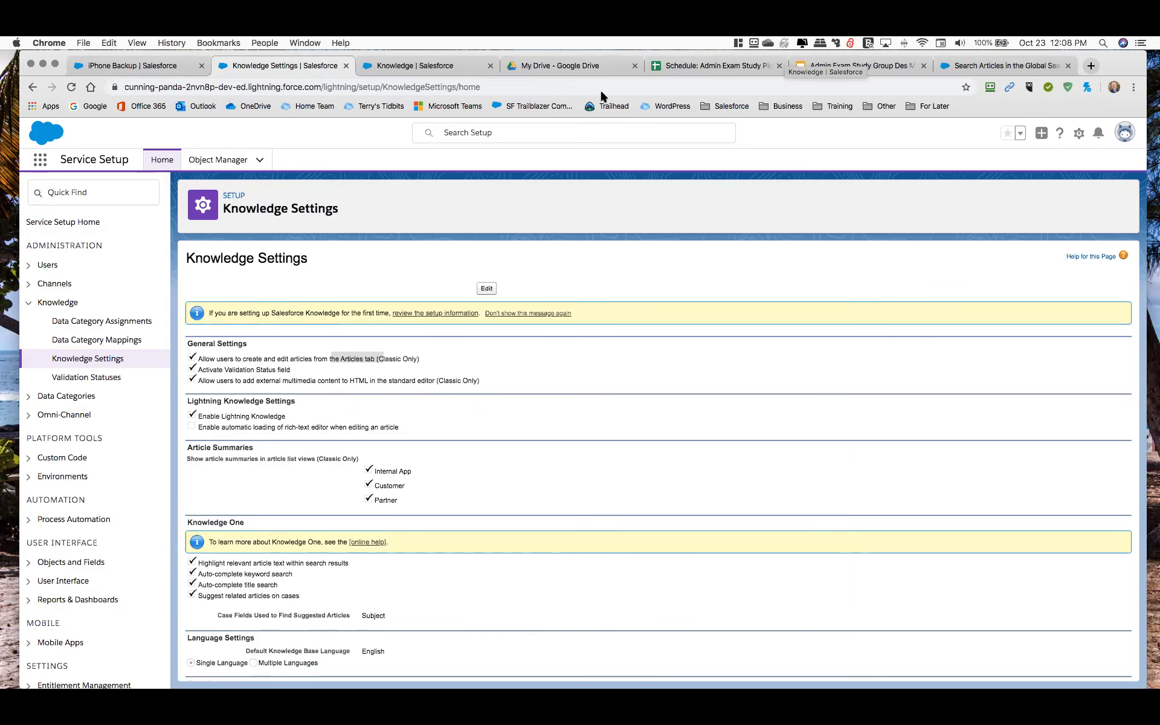
pyautogui.click(419, 64)
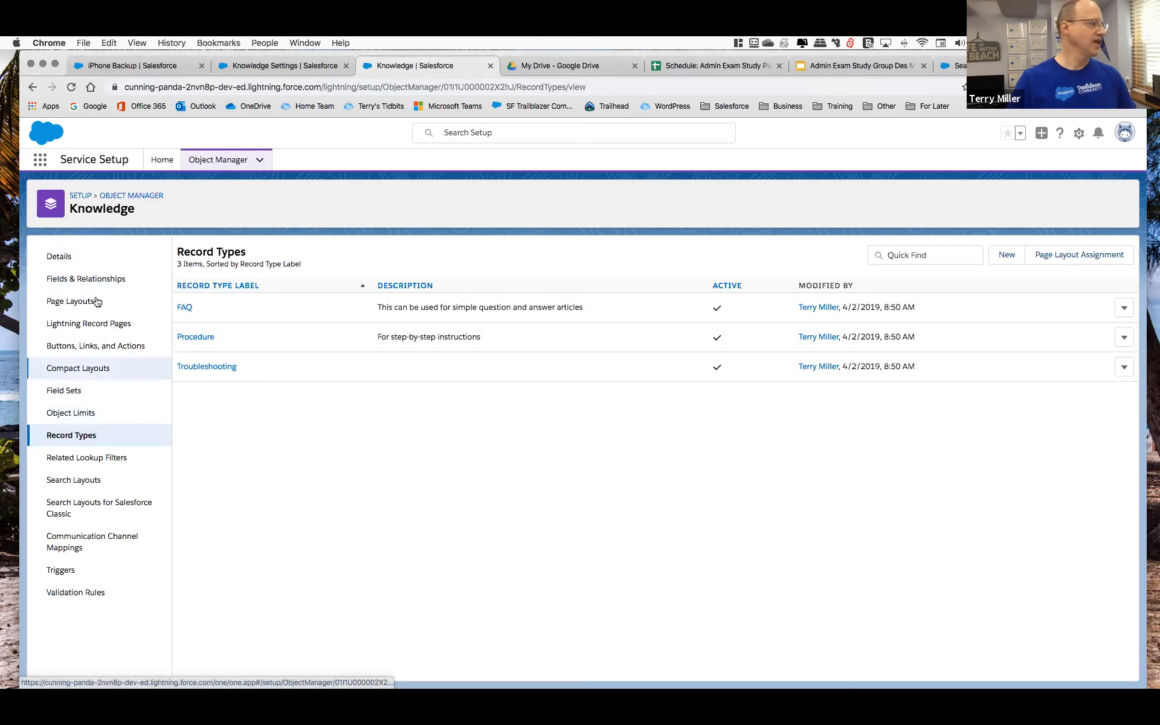
pyautogui.click(83, 437)
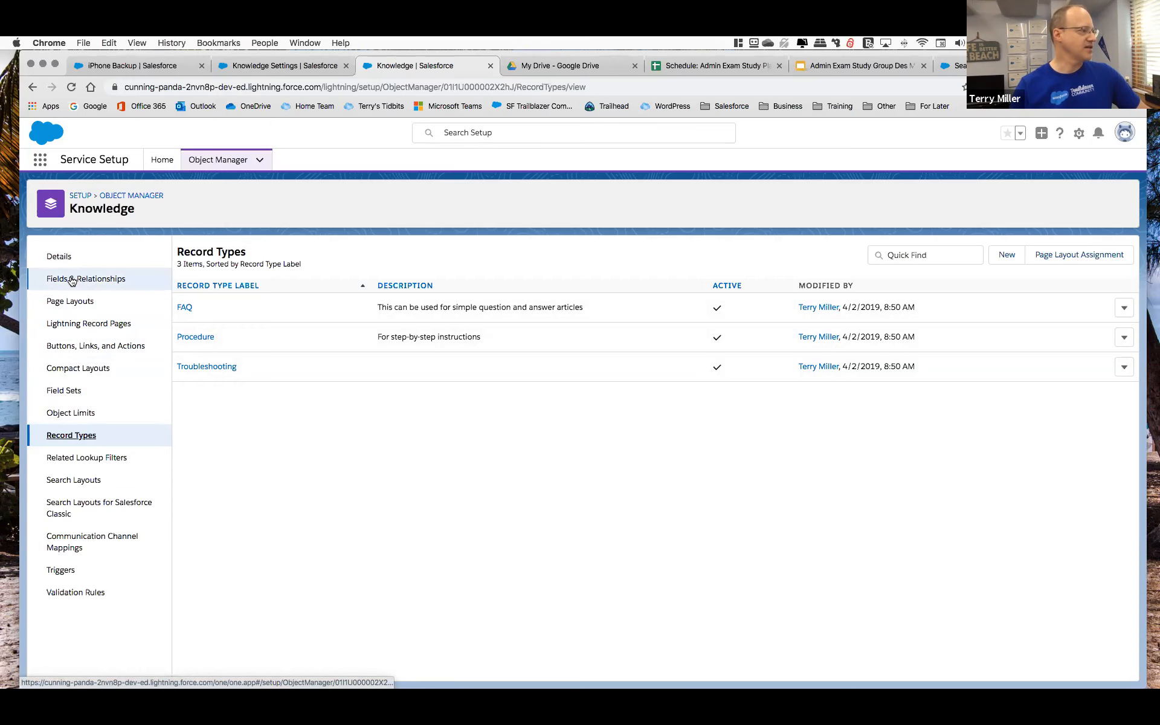
pyautogui.click(73, 301)
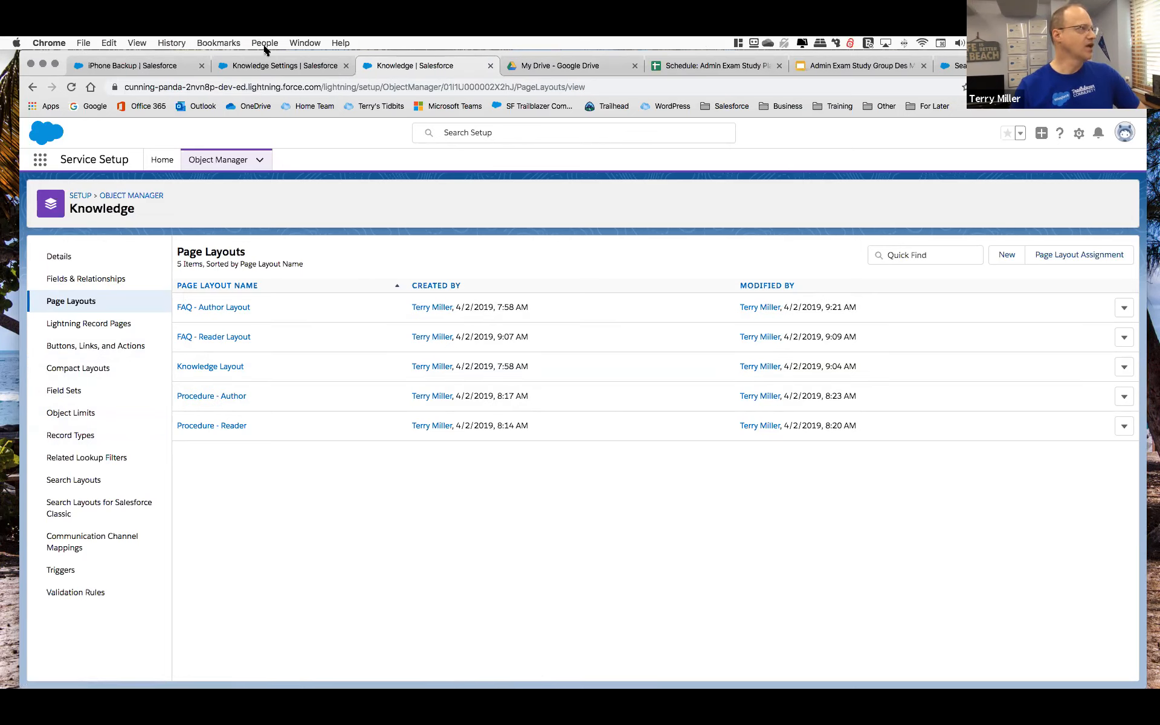
# Start a new Knowledge article in the Service Console using the Procedure record type.
pyautogui.click(158, 67)
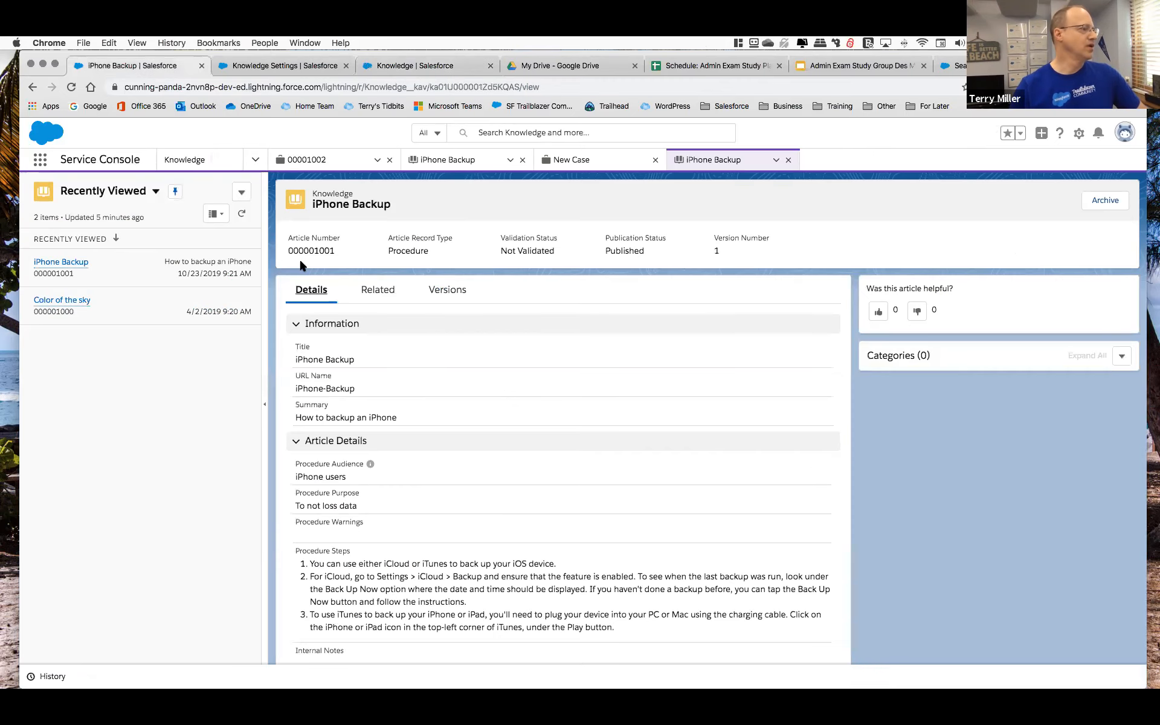
pyautogui.click(241, 194)
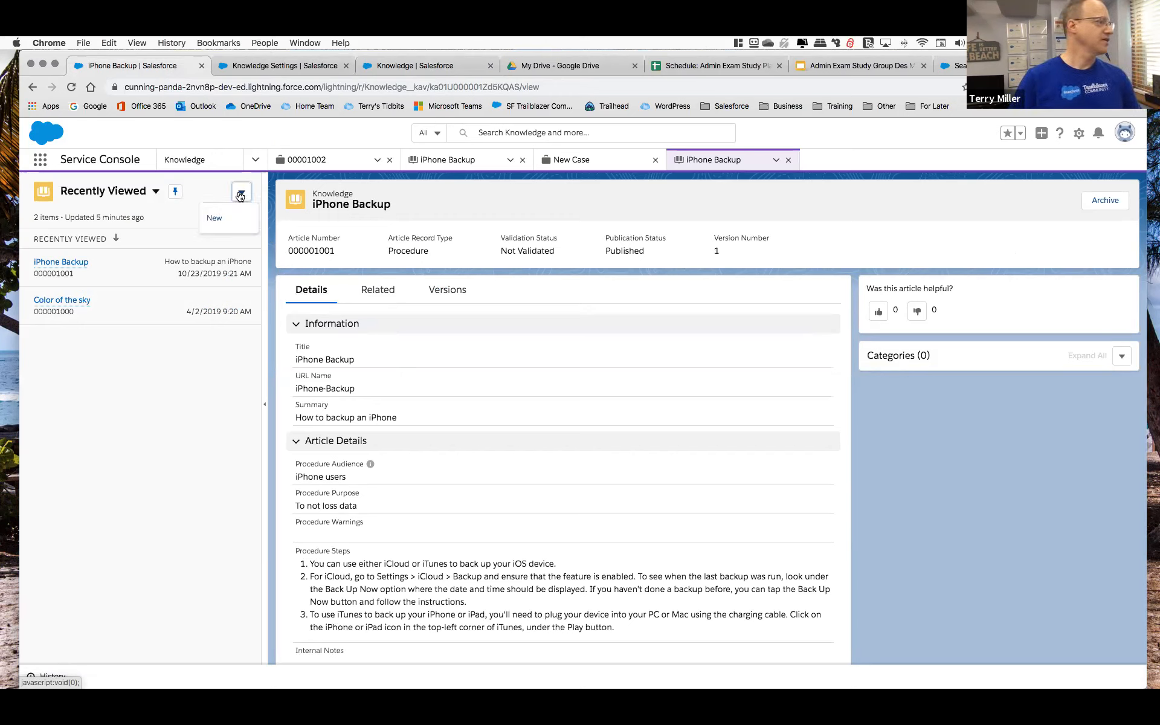
pyautogui.click(225, 225)
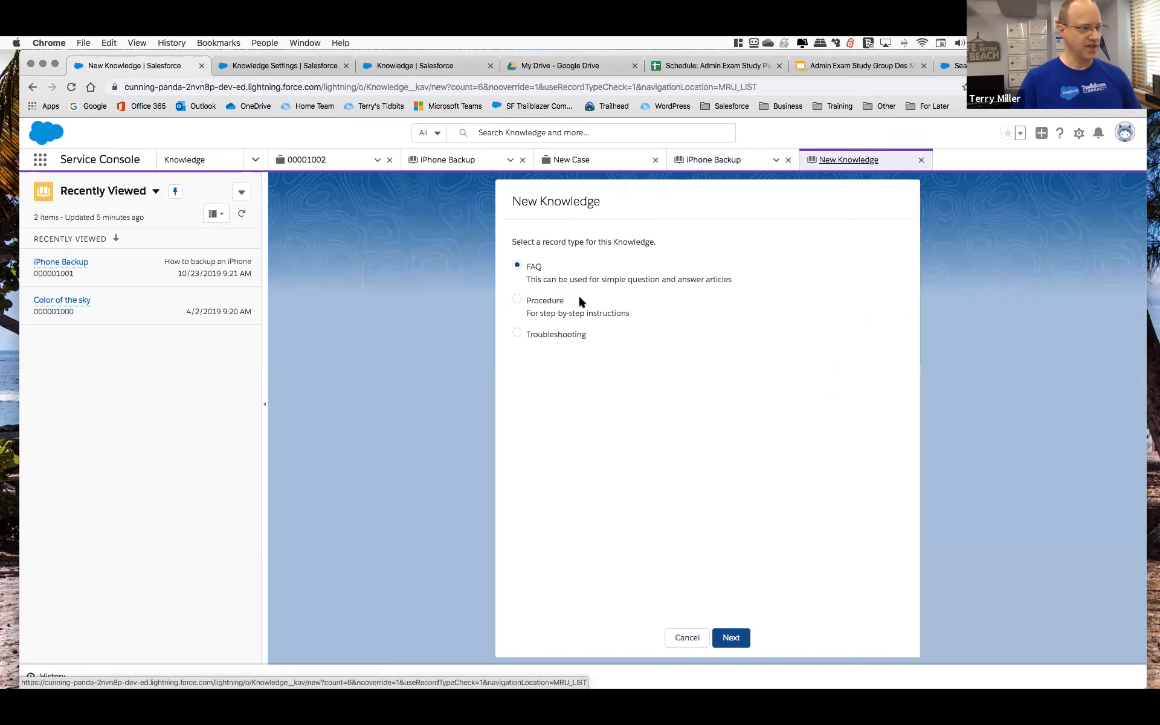
pyautogui.click(517, 299)
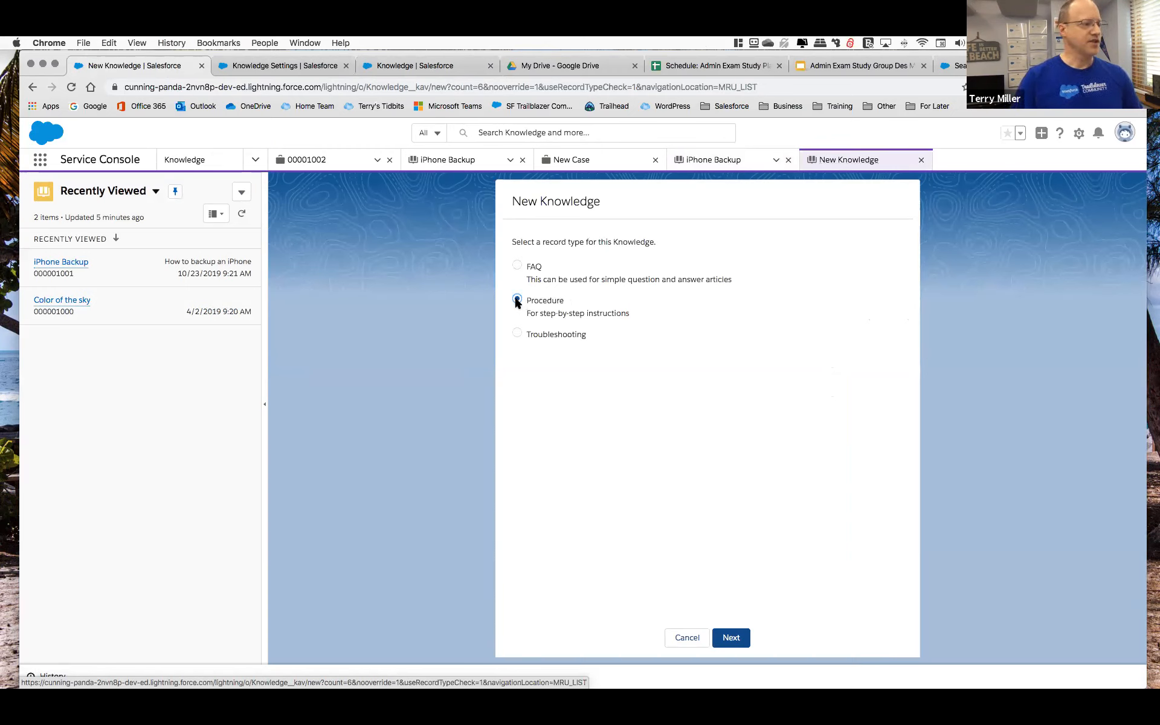
pyautogui.click(731, 638)
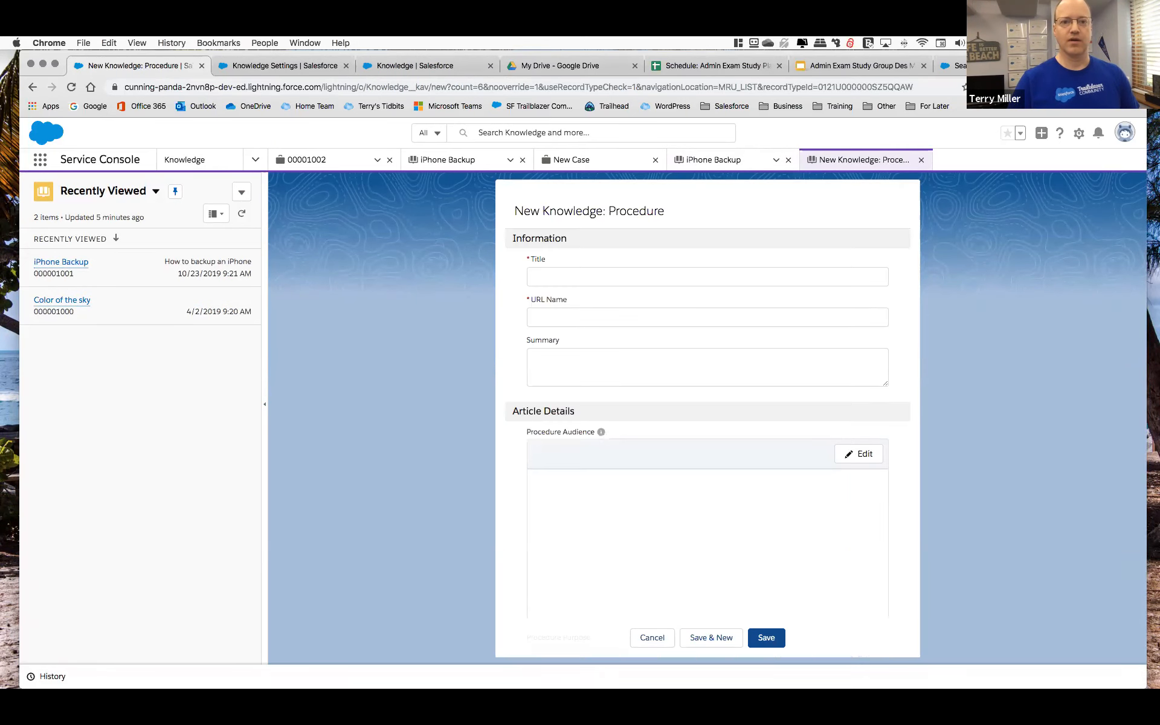
# Title the new article "iPhone Reset" and let its URL name fill in from the title.
pyautogui.click(547, 275)
pyautogui.write('iPhone')
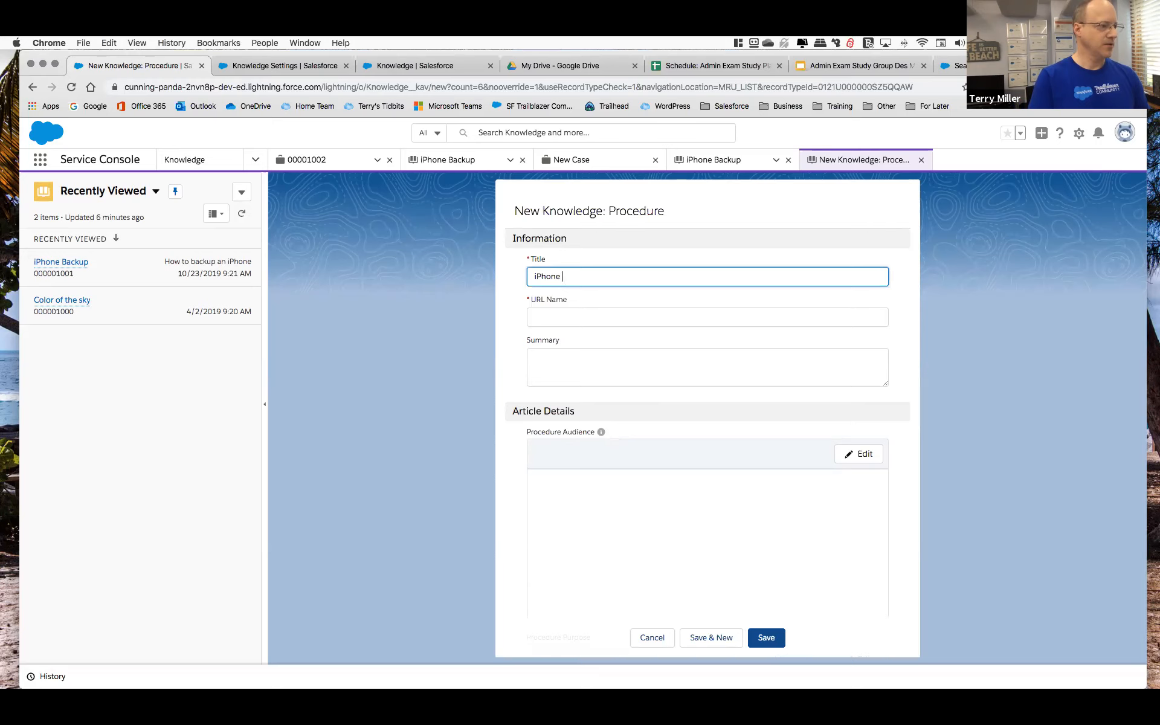
pyautogui.write(' Reset')
pyautogui.press('Tab')
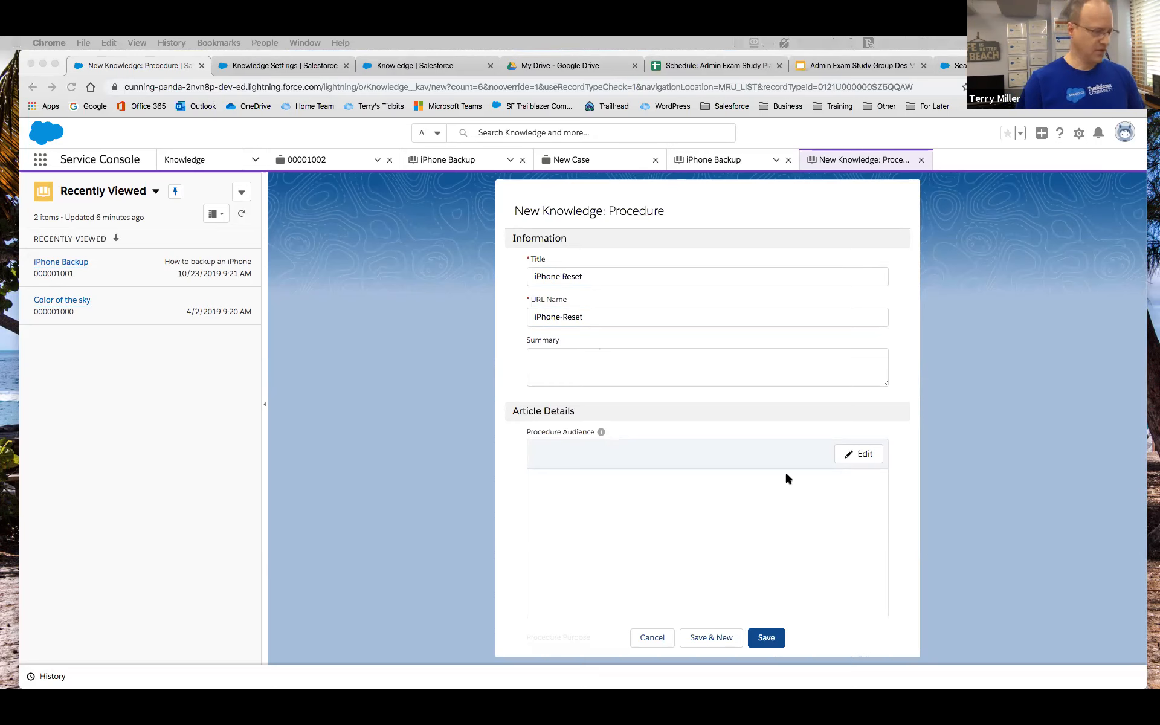
# Enter "Reset an iPhone" as the article's Procedure Purpose.
pyautogui.scroll(-3, 589, 514)
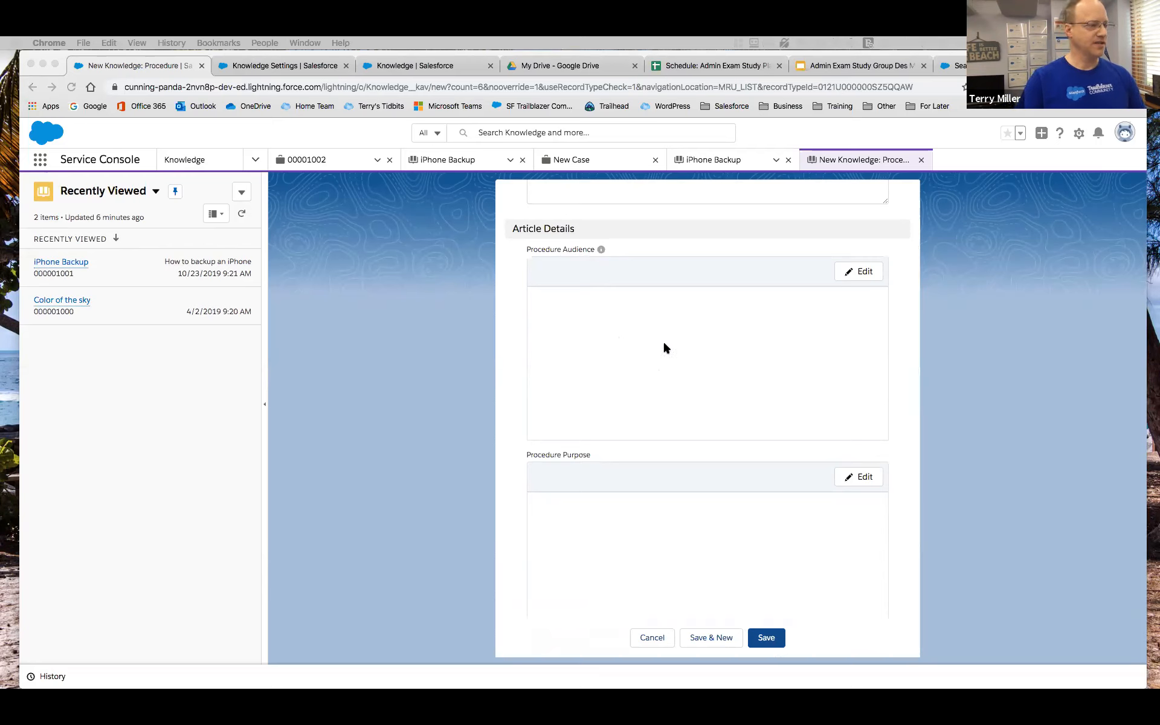
pyautogui.scroll(-5, 643, 419)
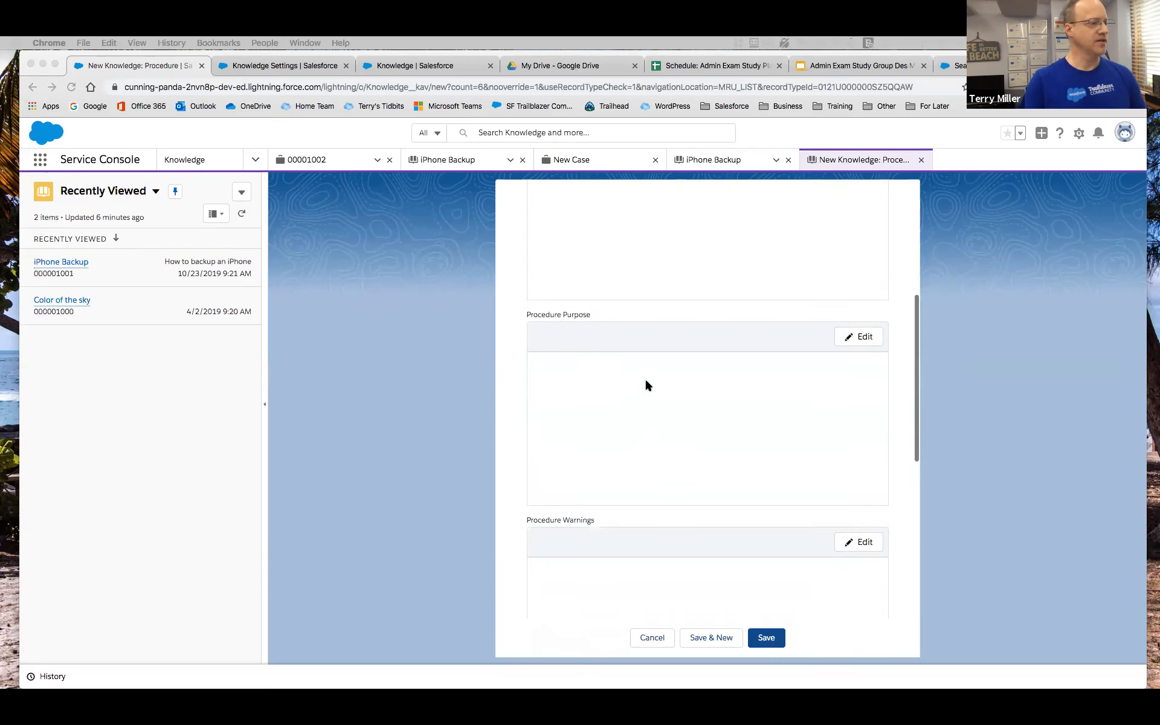
pyautogui.click(863, 339)
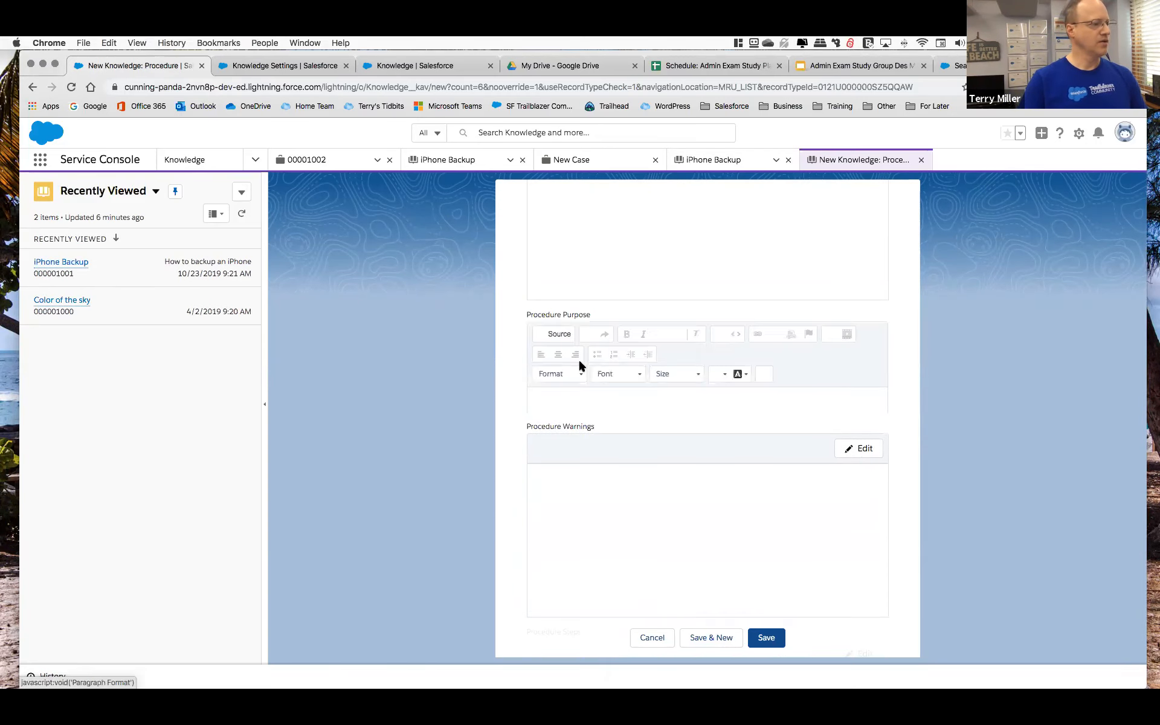
pyautogui.write('Reset an')
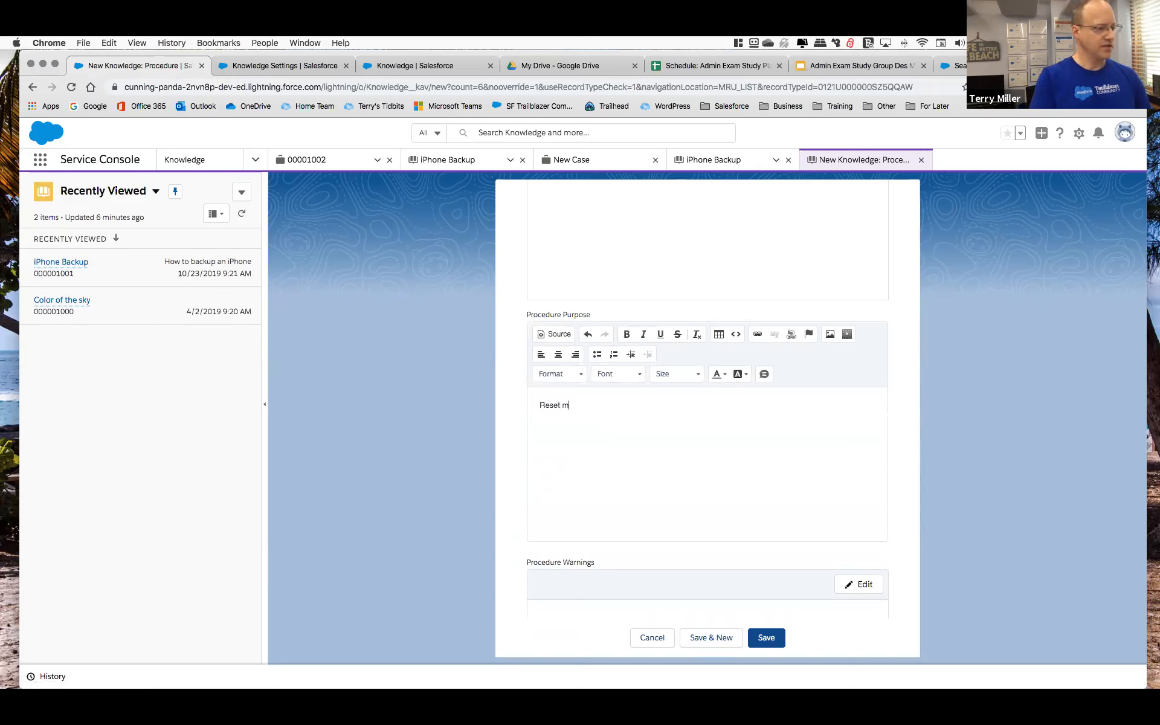
pyautogui.write(' iPhone')
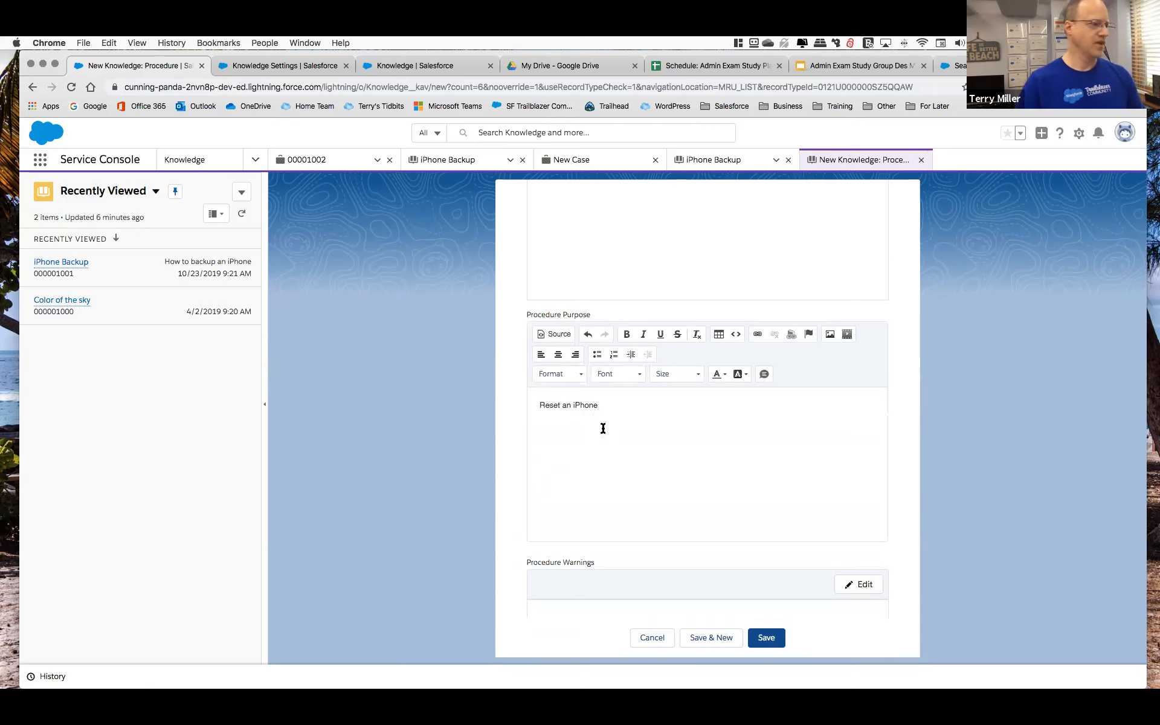
# Paste the copied numbered instructions for resetting an iPhone or iPad into the article's Procedure Steps.
pyautogui.scroll(-2, 603, 427)
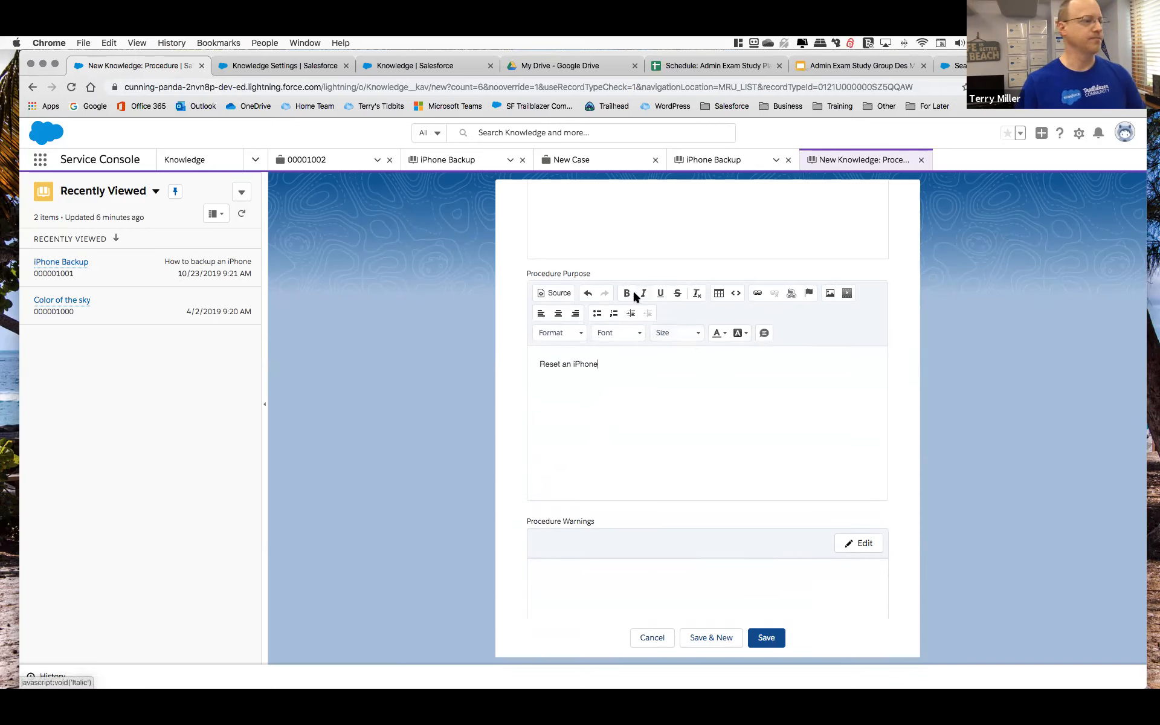
pyautogui.scroll(-5, 661, 319)
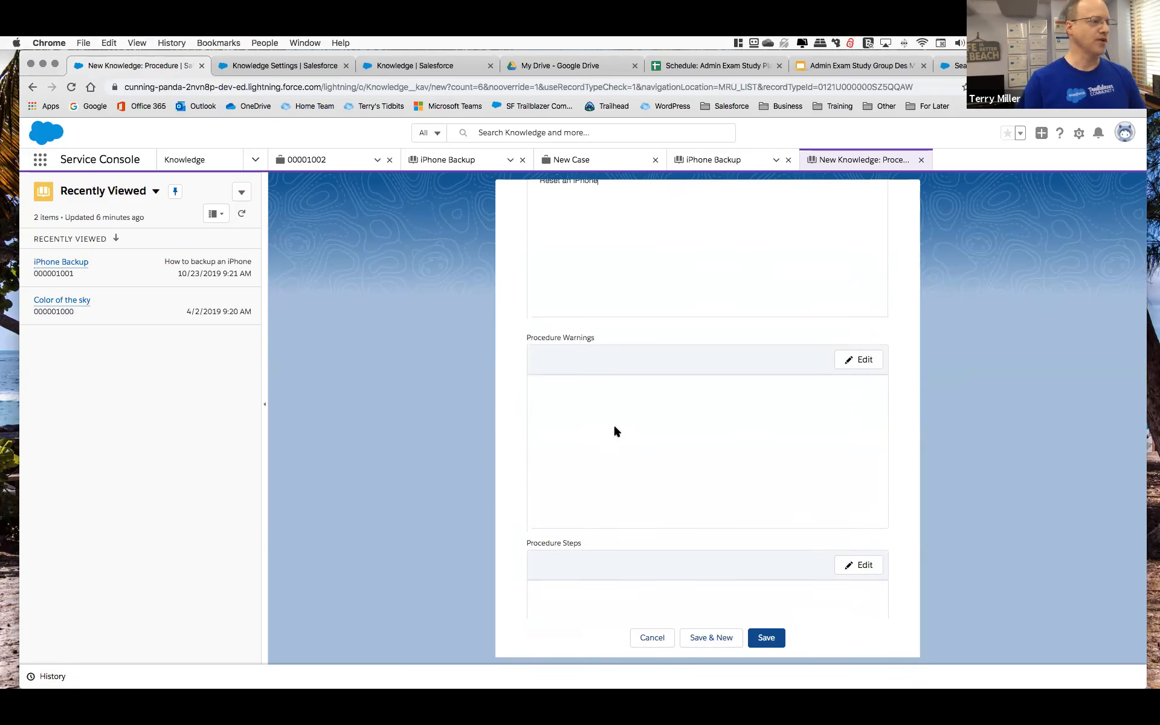
pyautogui.scroll(-3, 614, 427)
pyautogui.scroll(-2, 614, 427)
pyautogui.click(858, 402)
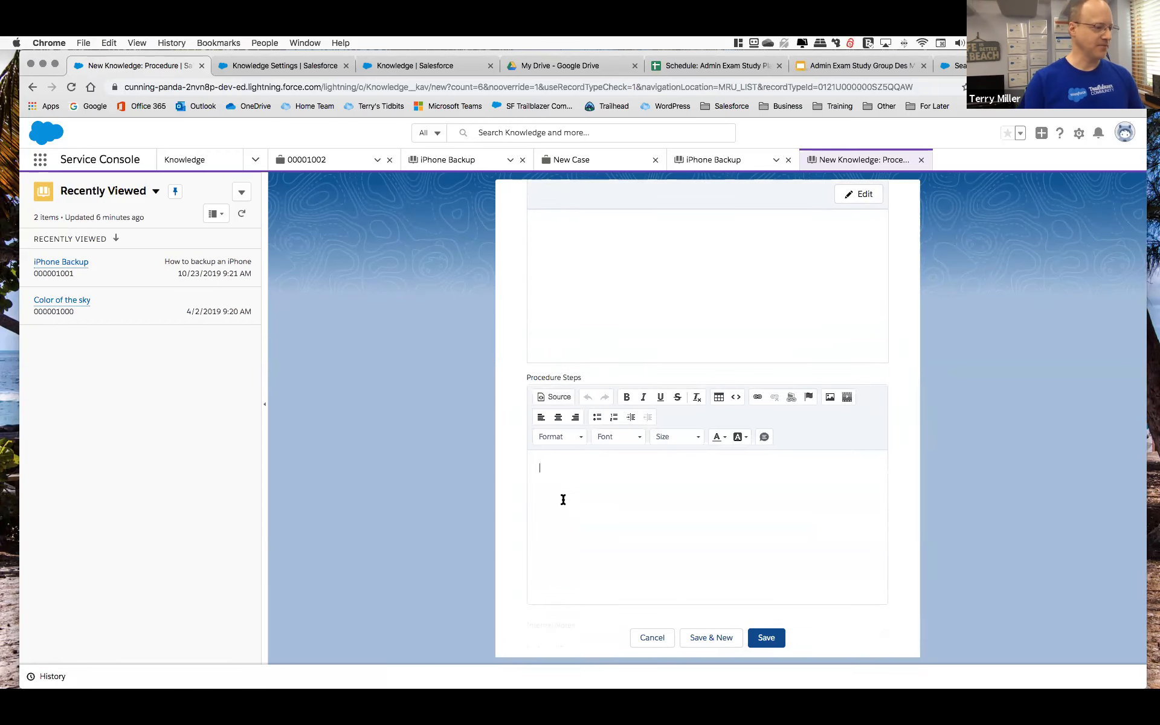
pyautogui.press('super+v')
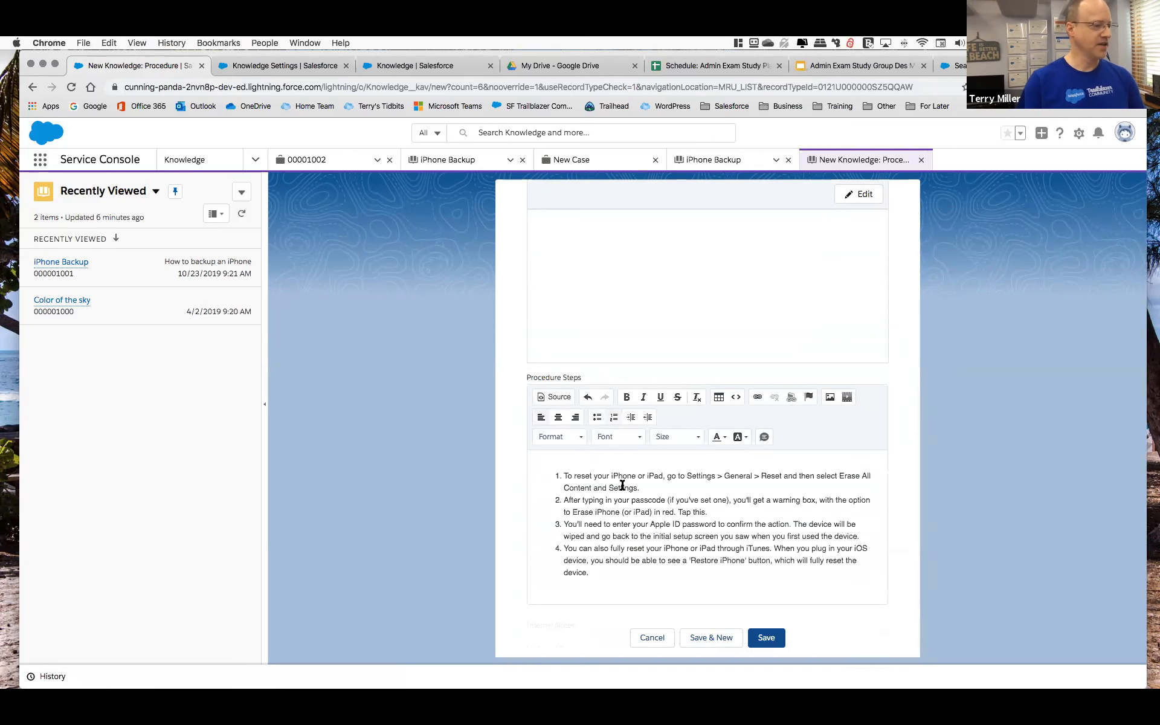
# Make the article visible to customers and save it as a draft.
pyautogui.scroll(-5, 654, 552)
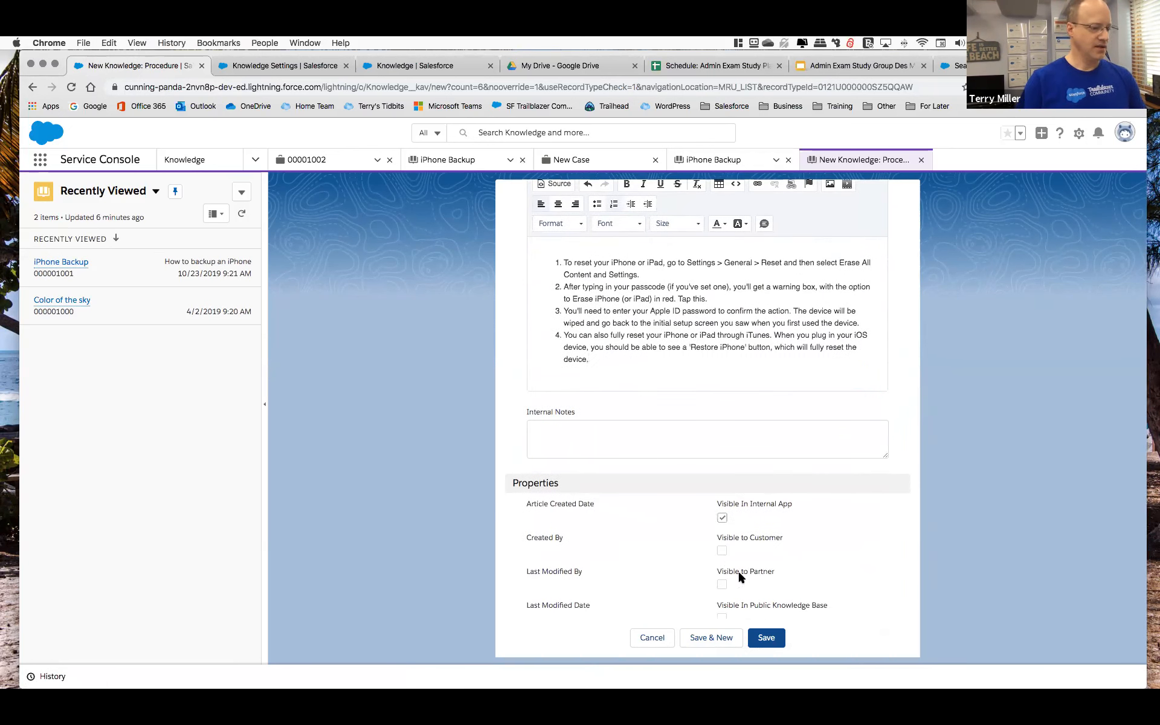
pyautogui.scroll(-1, 724, 550)
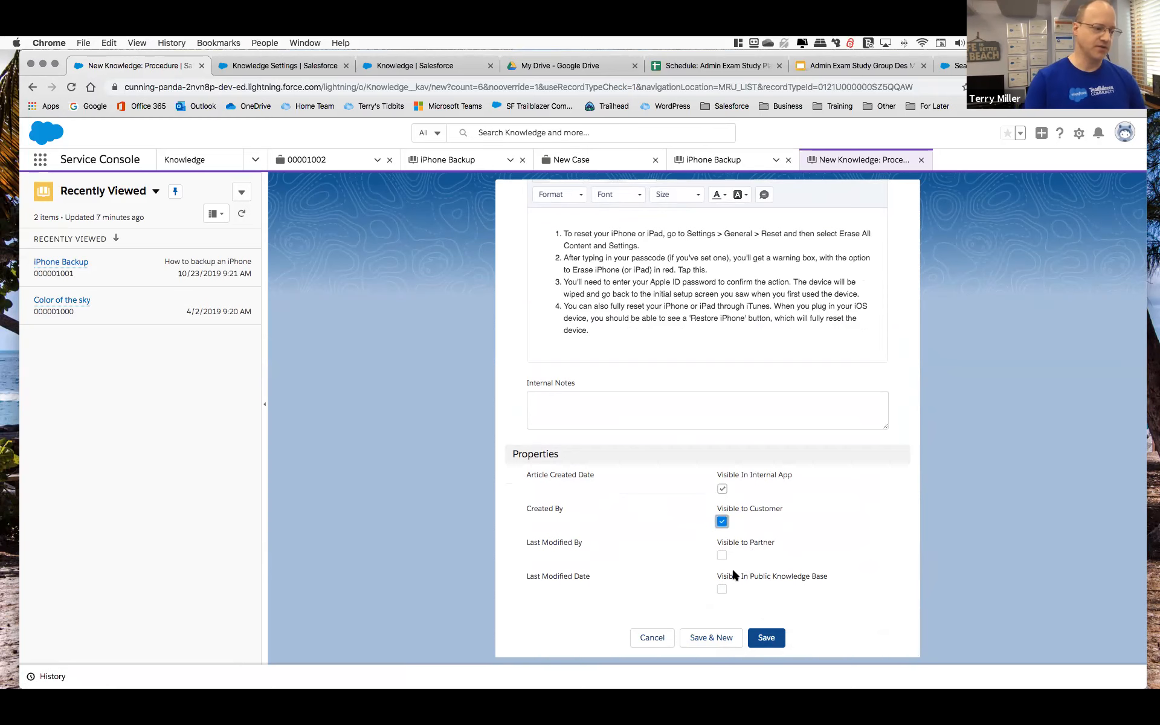
pyautogui.click(766, 637)
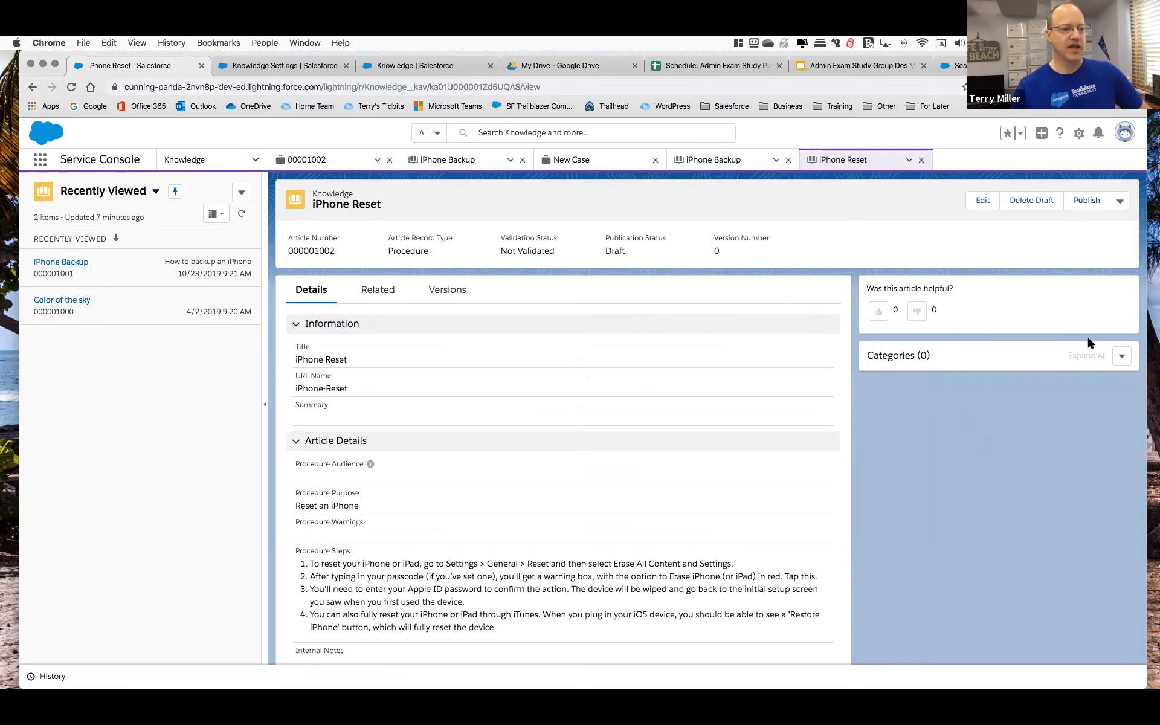
# Assign the Support category under Internal to the iPhone Reset article and publish it immediately.
pyautogui.click(1123, 358)
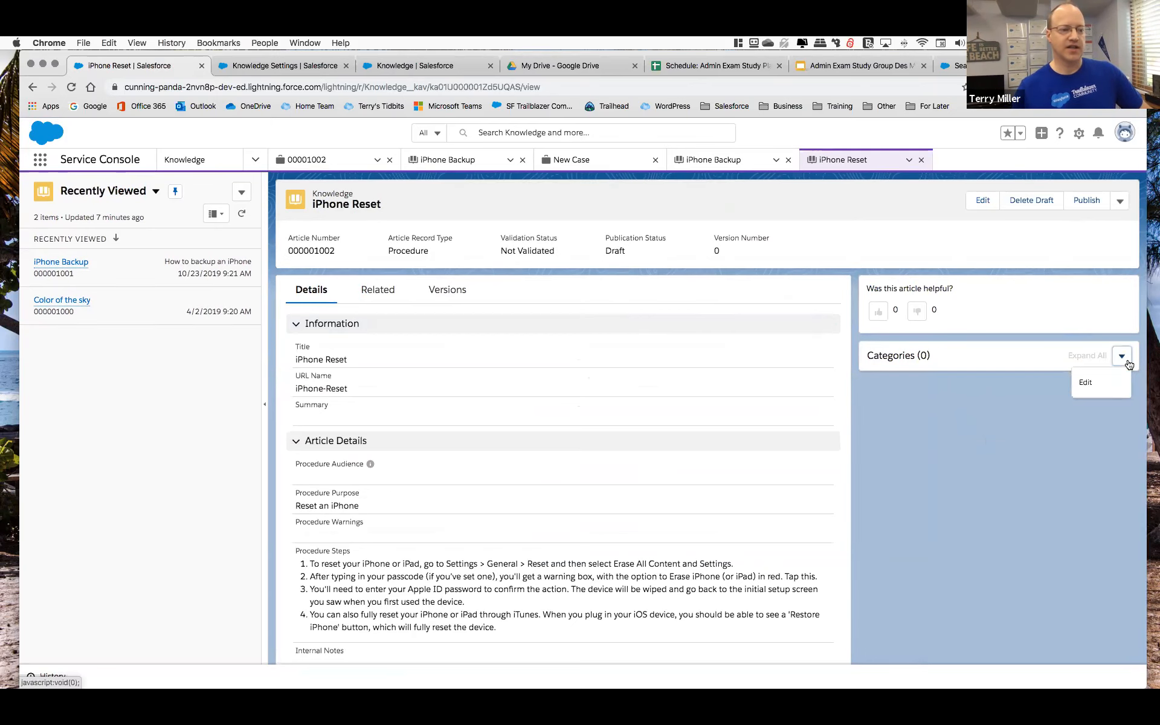
pyautogui.click(1083, 385)
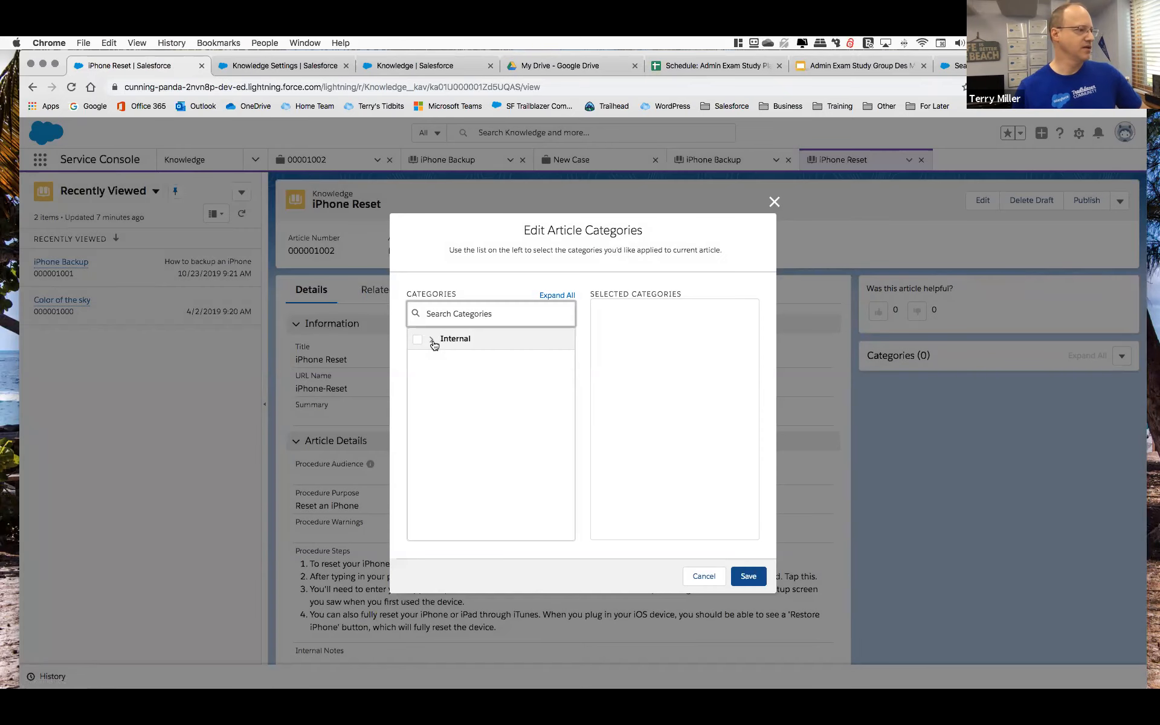
pyautogui.click(434, 339)
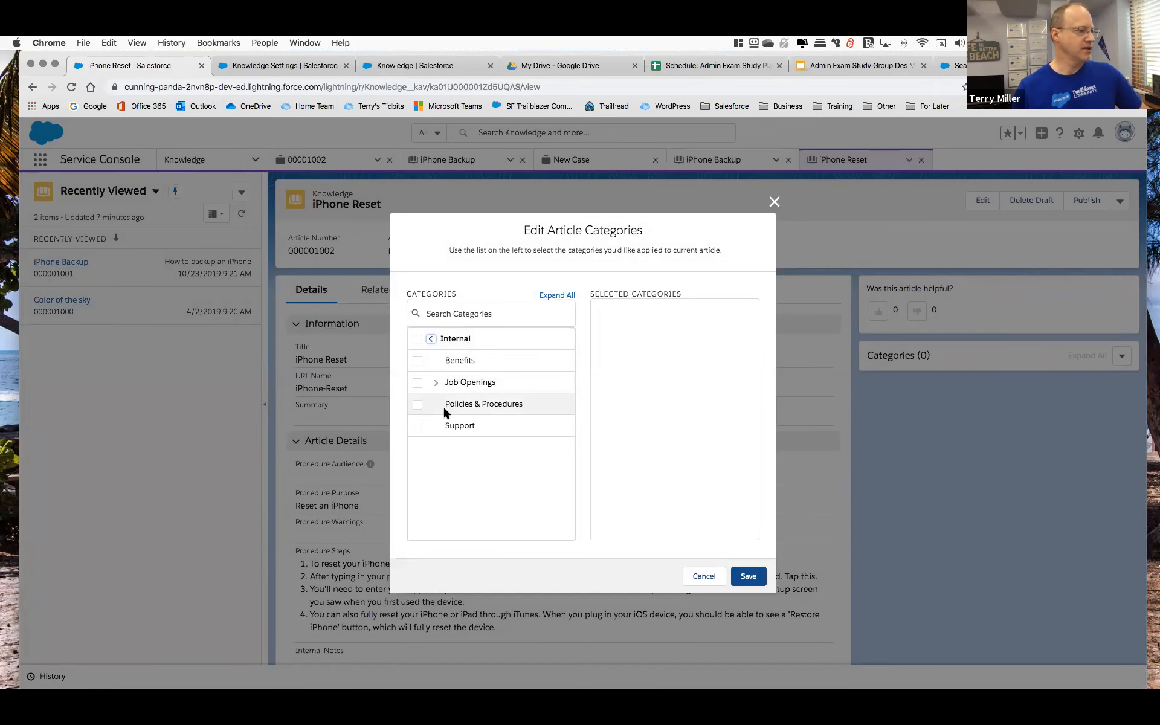
pyautogui.click(417, 427)
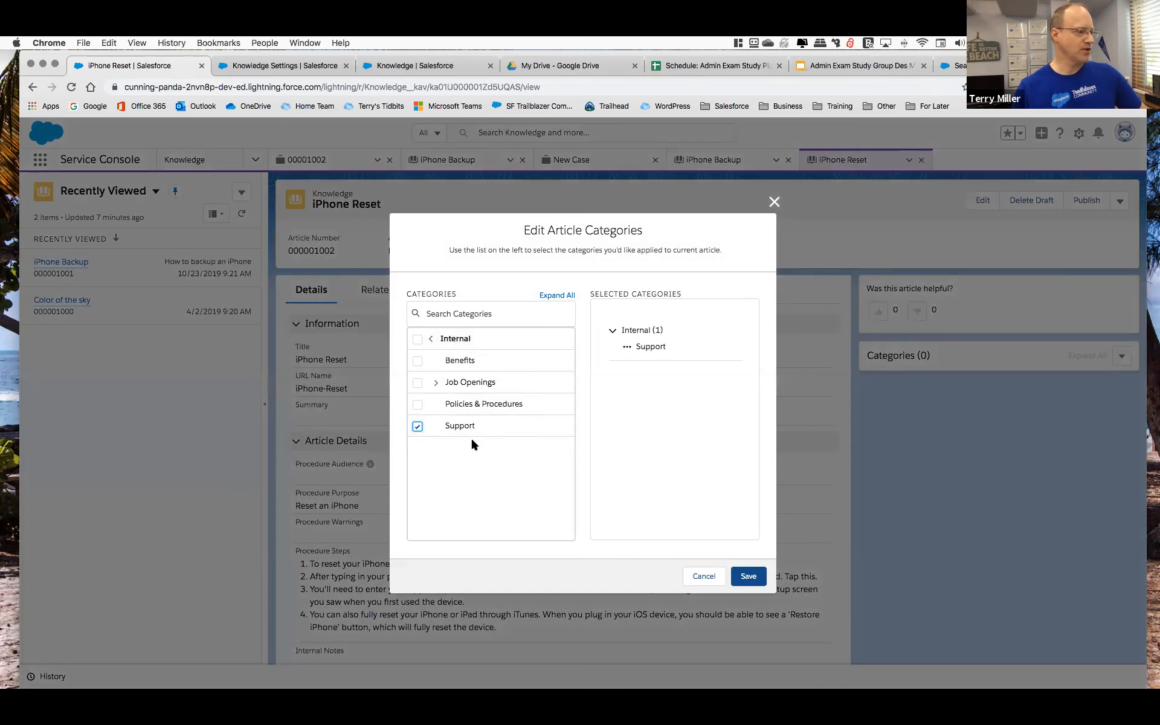
pyautogui.click(747, 576)
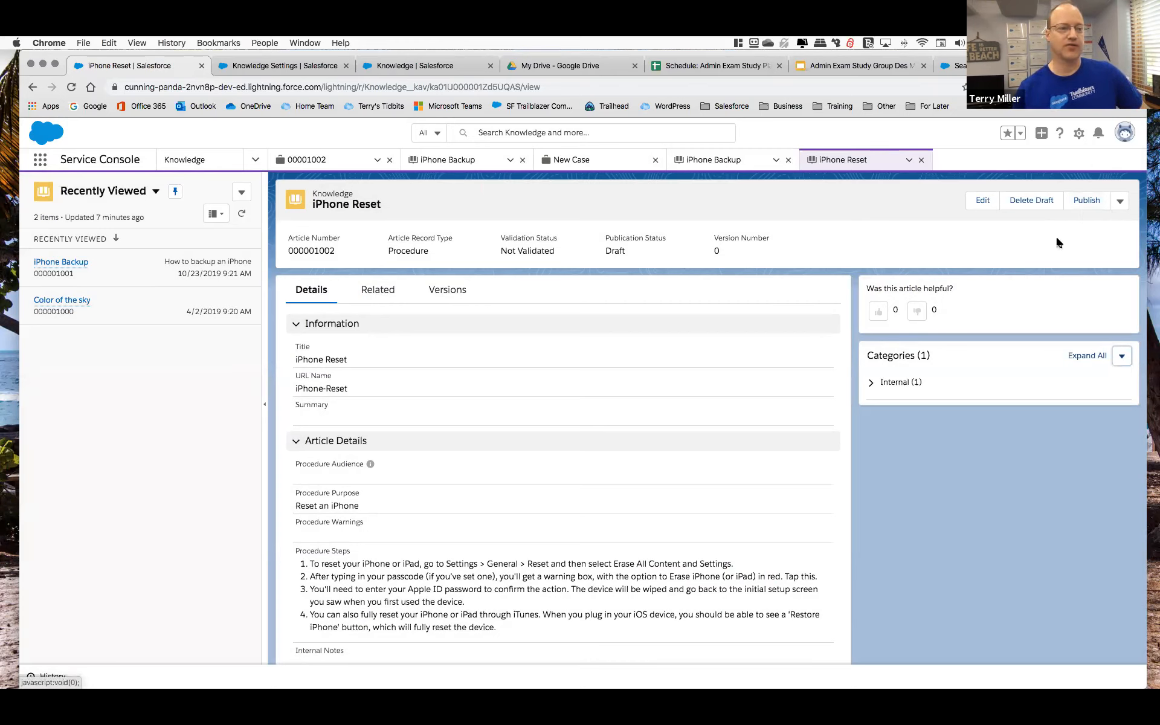
pyautogui.click(1083, 207)
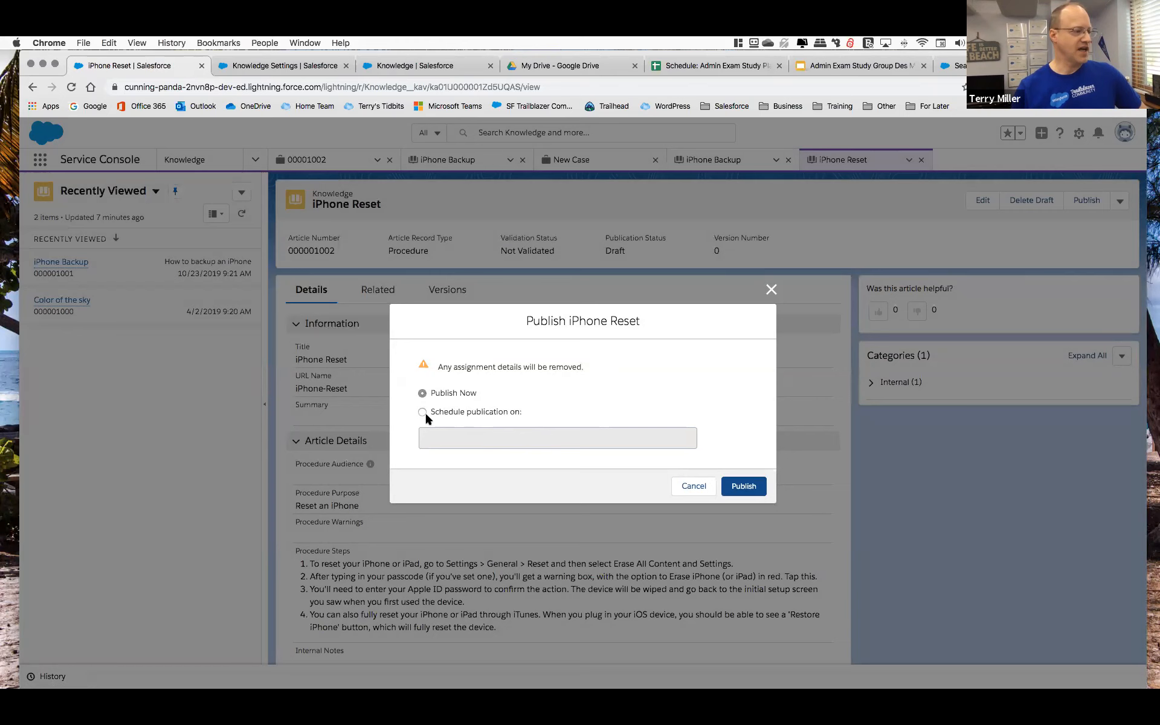
pyautogui.click(742, 486)
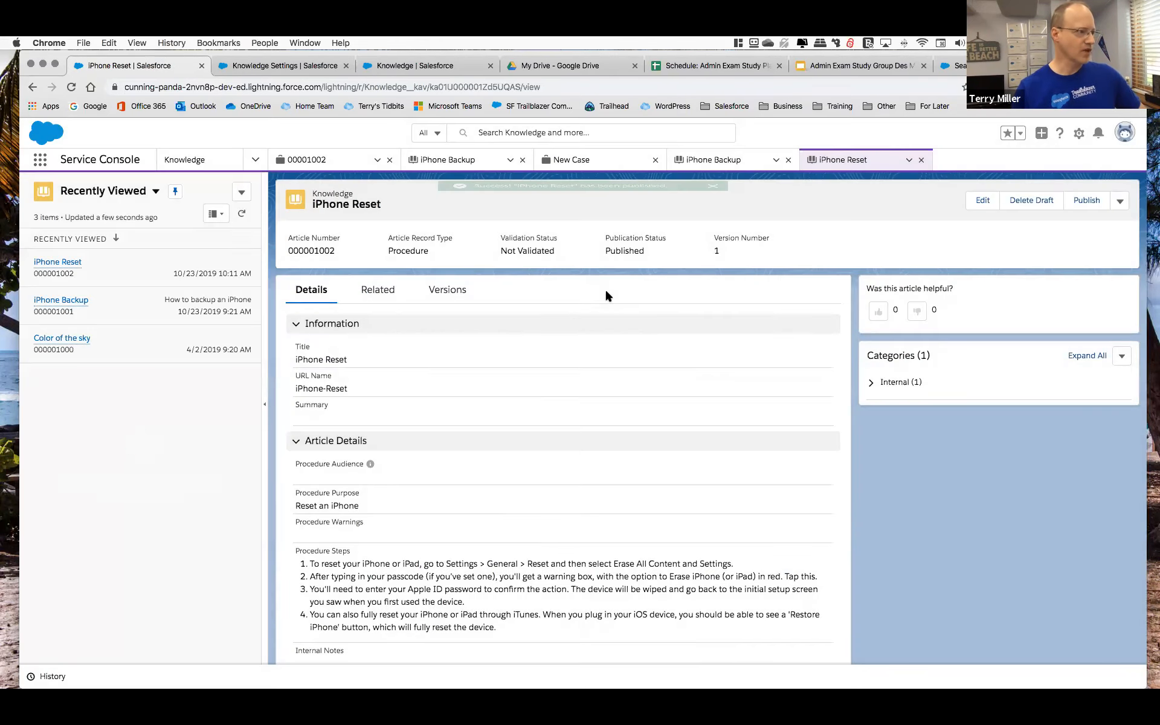
# Switch the console to Cases and set the Case Origin to Phone in the already open New Case form.
pyautogui.click(255, 160)
pyautogui.click(221, 188)
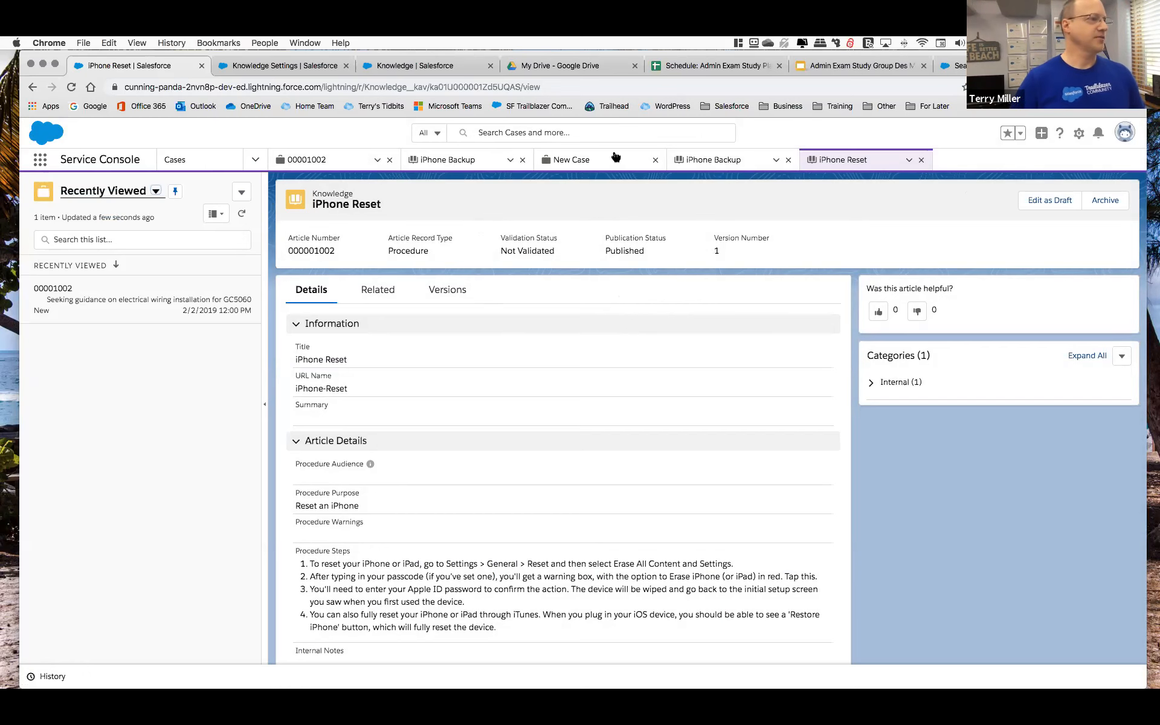
pyautogui.click(574, 160)
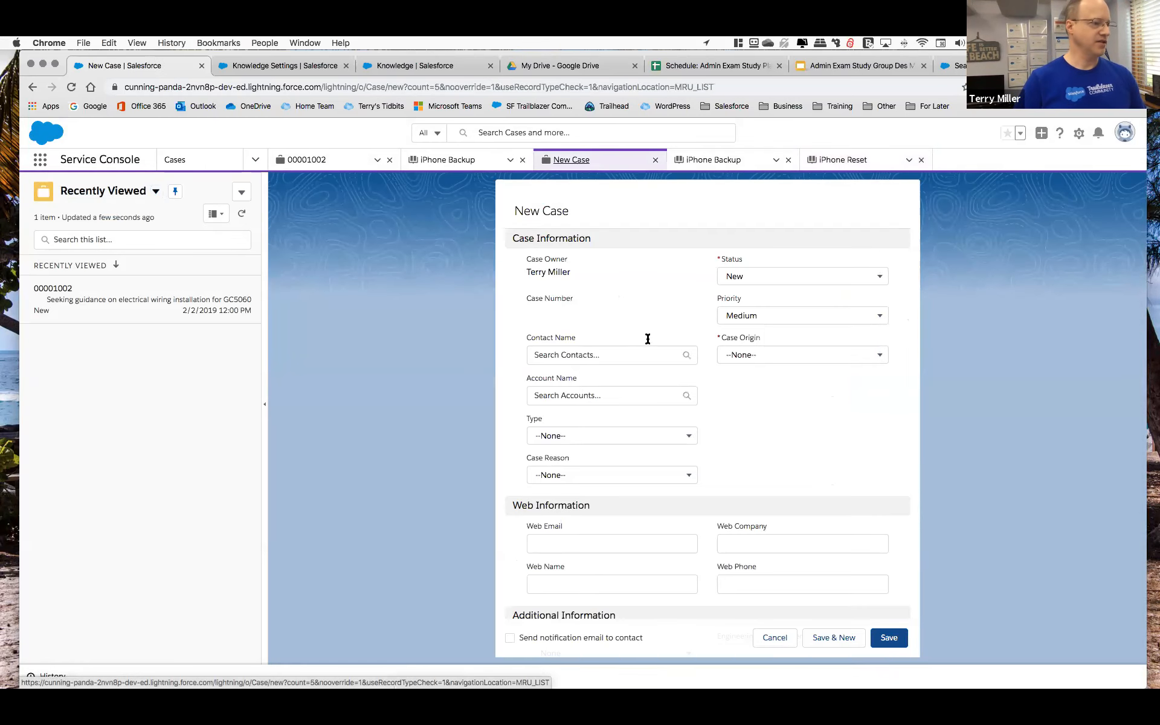
pyautogui.click(764, 356)
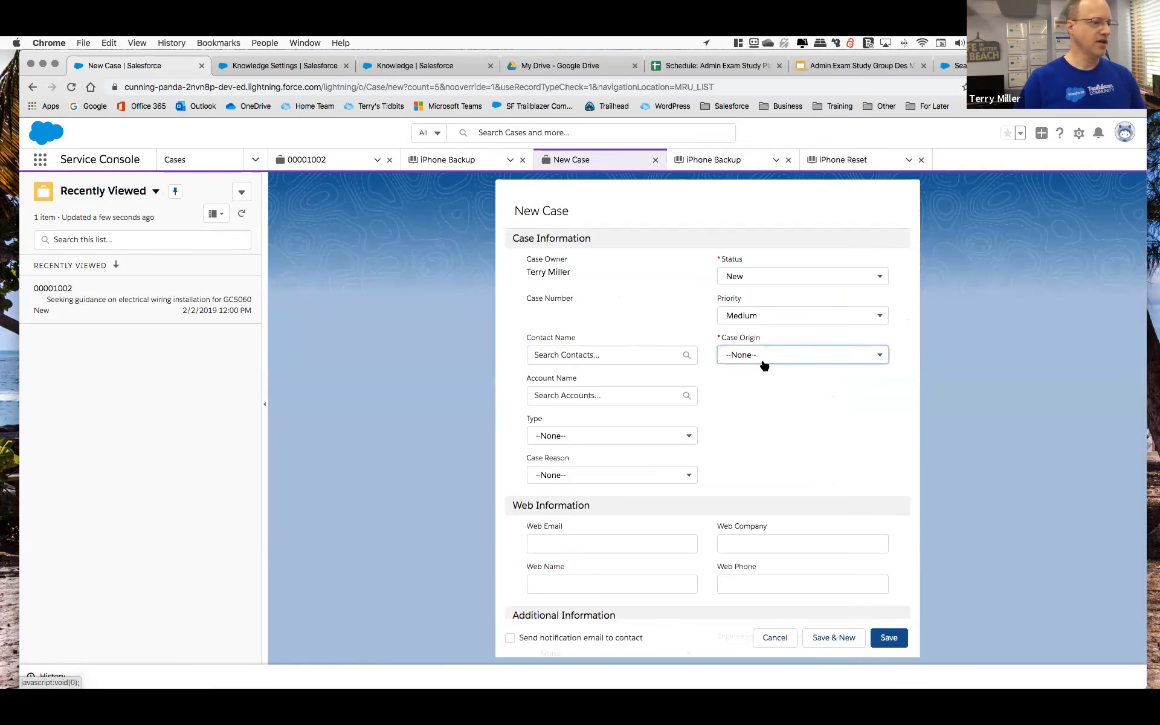
pyautogui.click(753, 401)
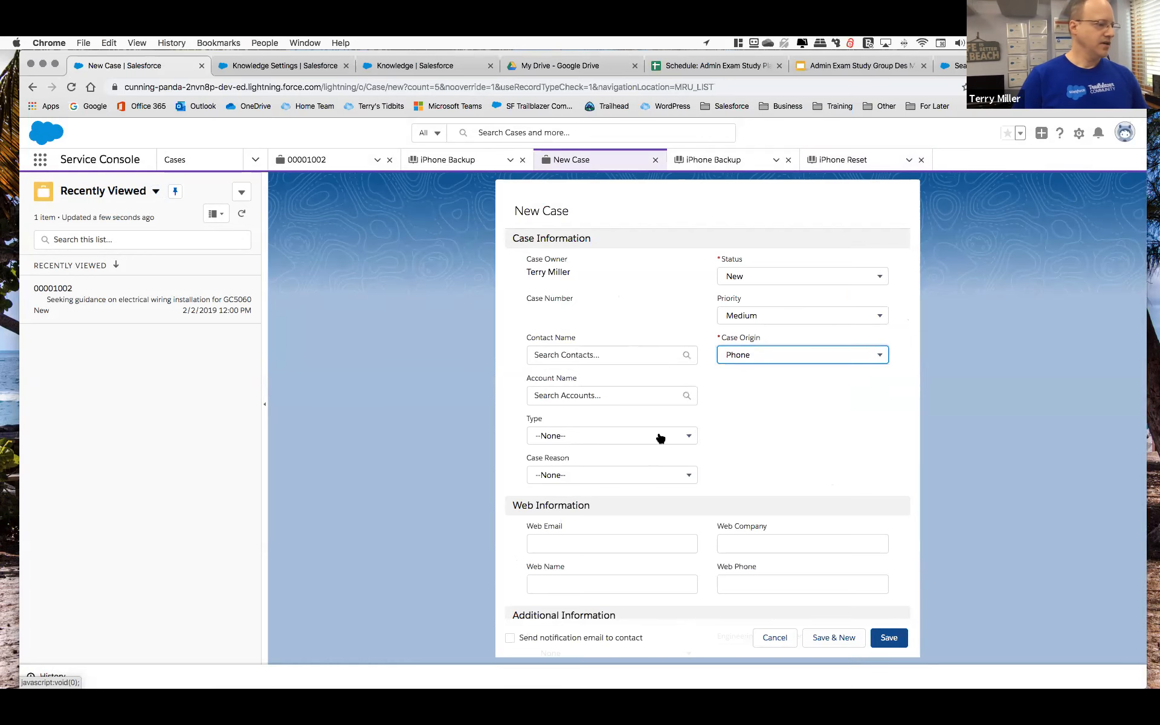
# Select the contact from Dickenson plc as the new case's Contact Name.
pyautogui.scroll(-1, 657, 440)
pyautogui.scroll(-4, 658, 441)
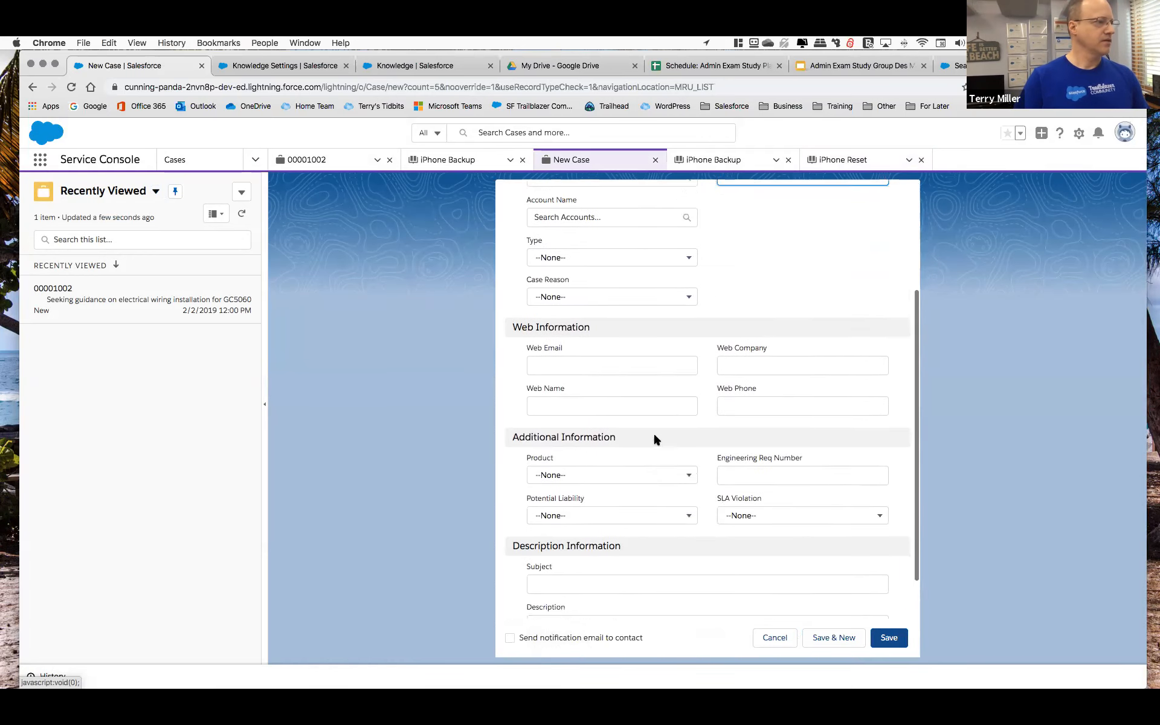
pyautogui.scroll(1, 654, 432)
pyautogui.click(610, 199)
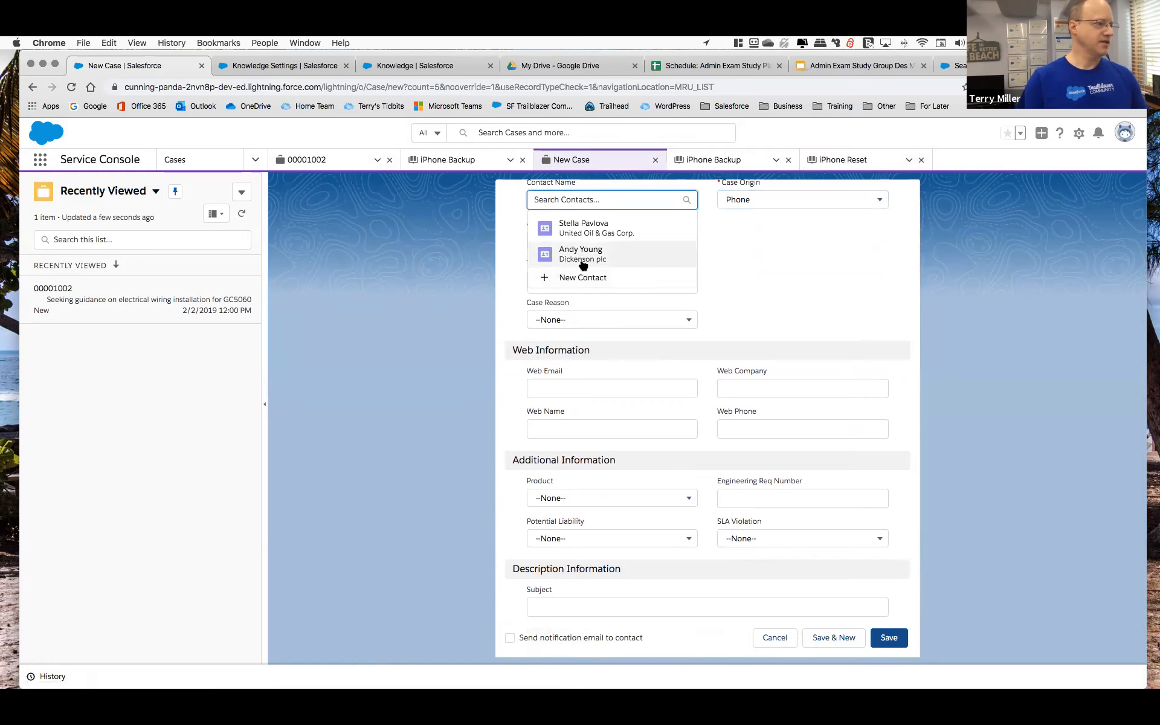
pyautogui.click(591, 251)
# Enter "Needs help resetting iPhone" as the new case's Subject and save the case.
pyautogui.scroll(-5, 596, 505)
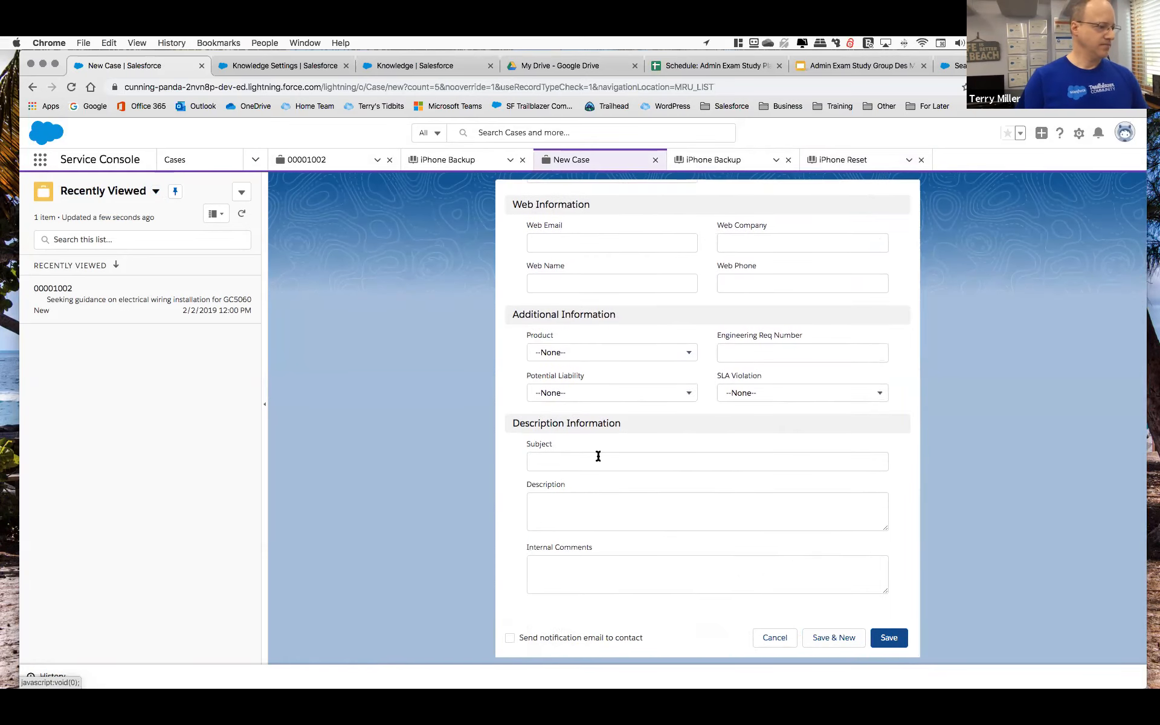
pyautogui.click(577, 459)
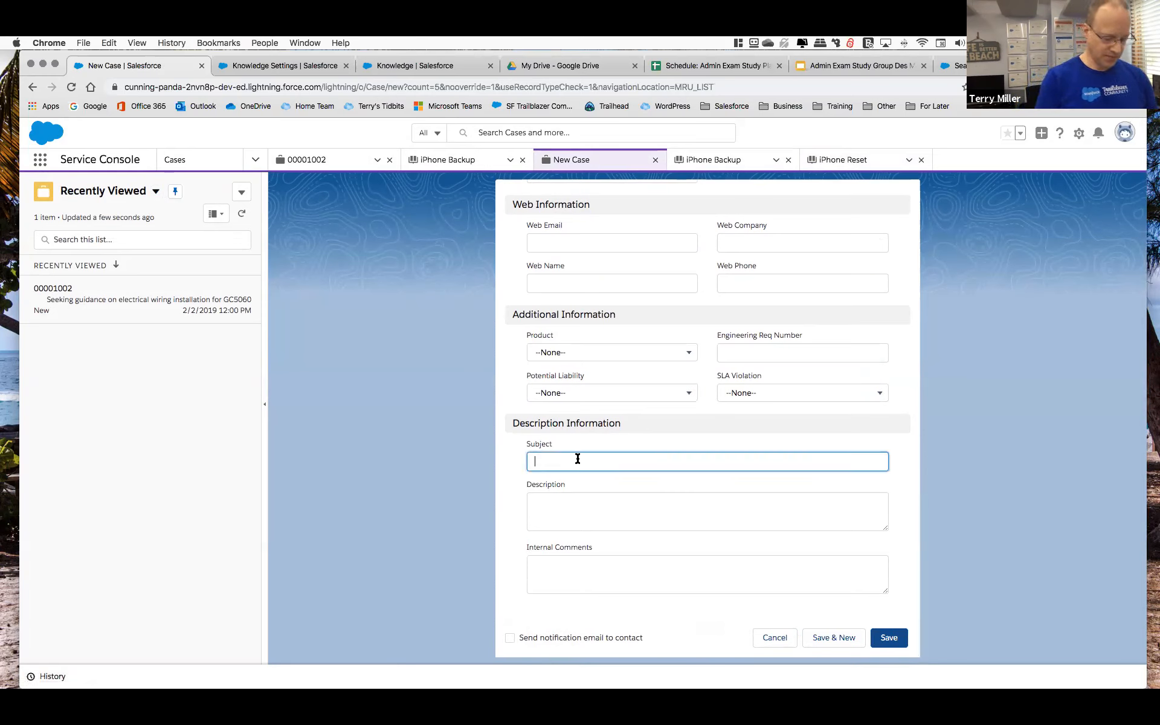
pyautogui.write('N')
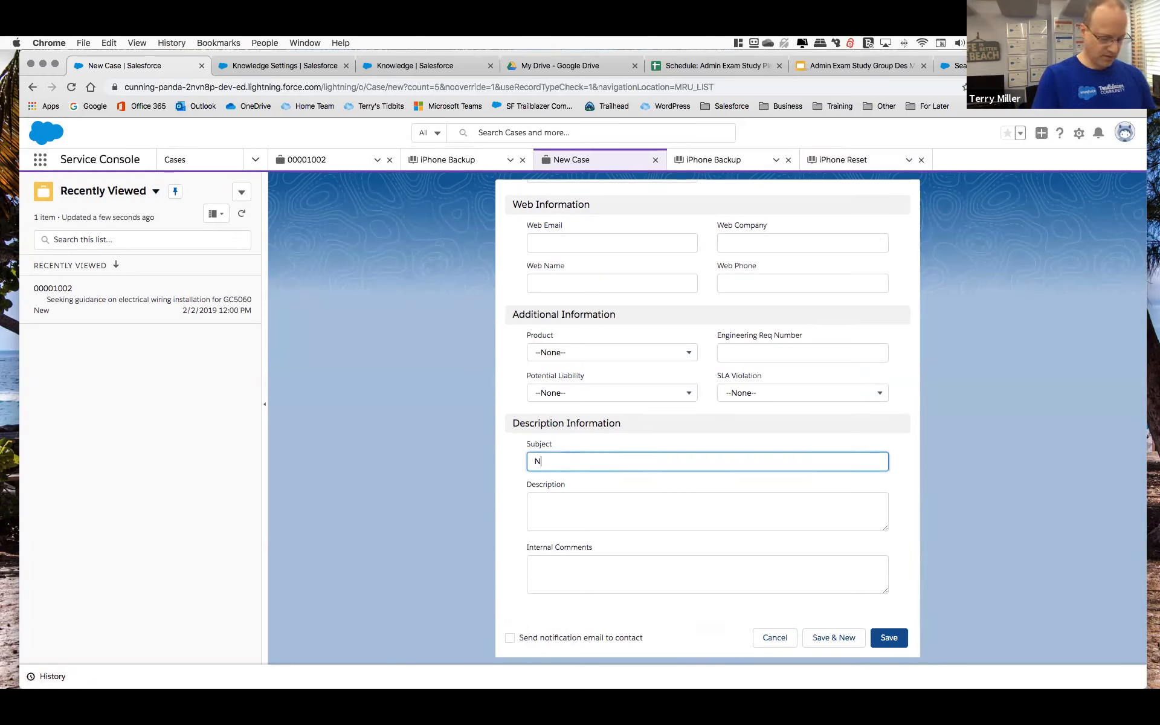
pyautogui.write('eeds h')
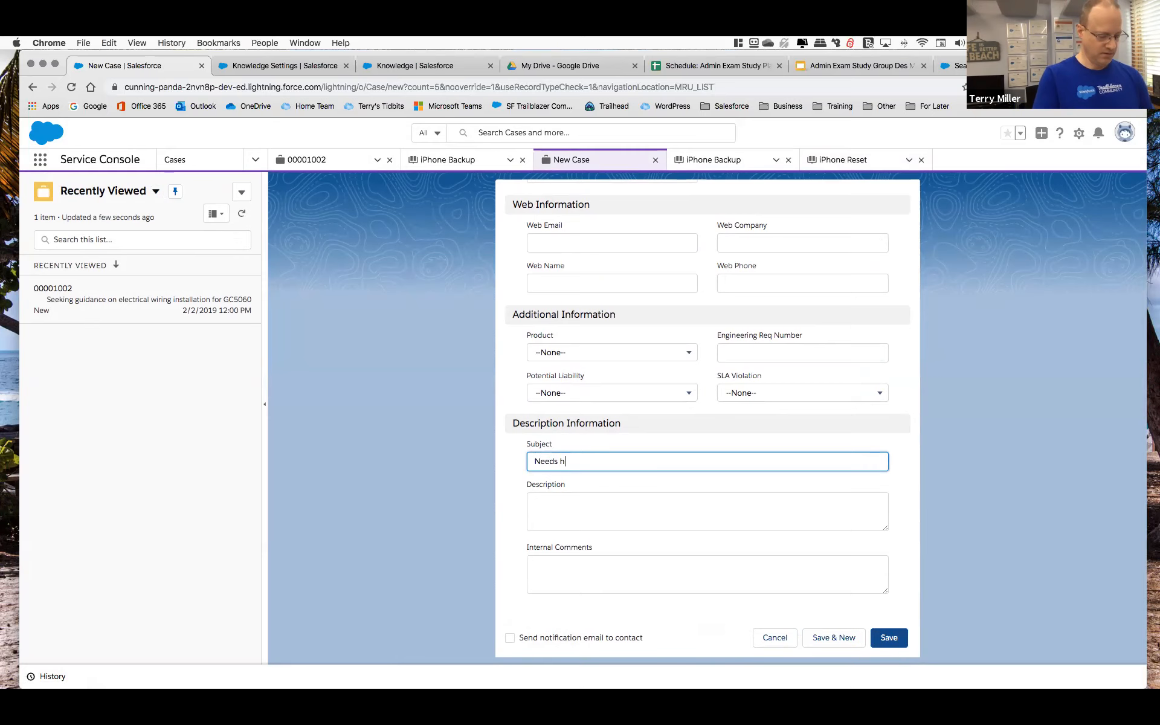
pyautogui.write('elp resetting')
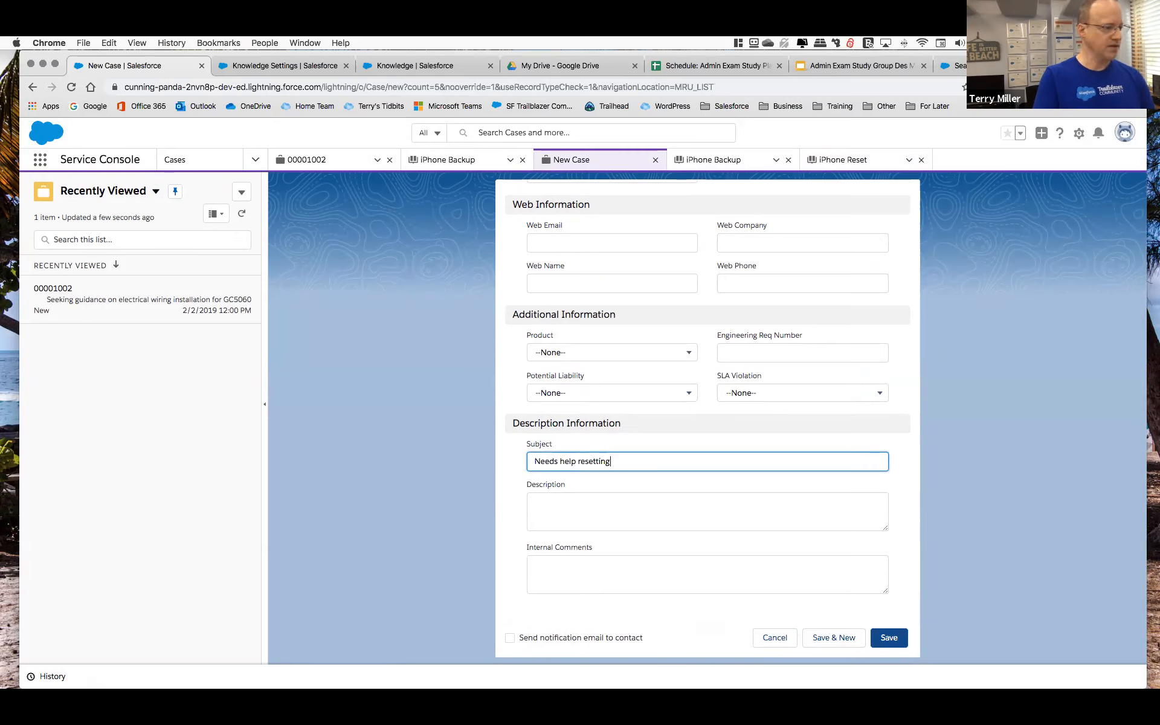
pyautogui.write(' iPhone')
pyautogui.press('Tab')
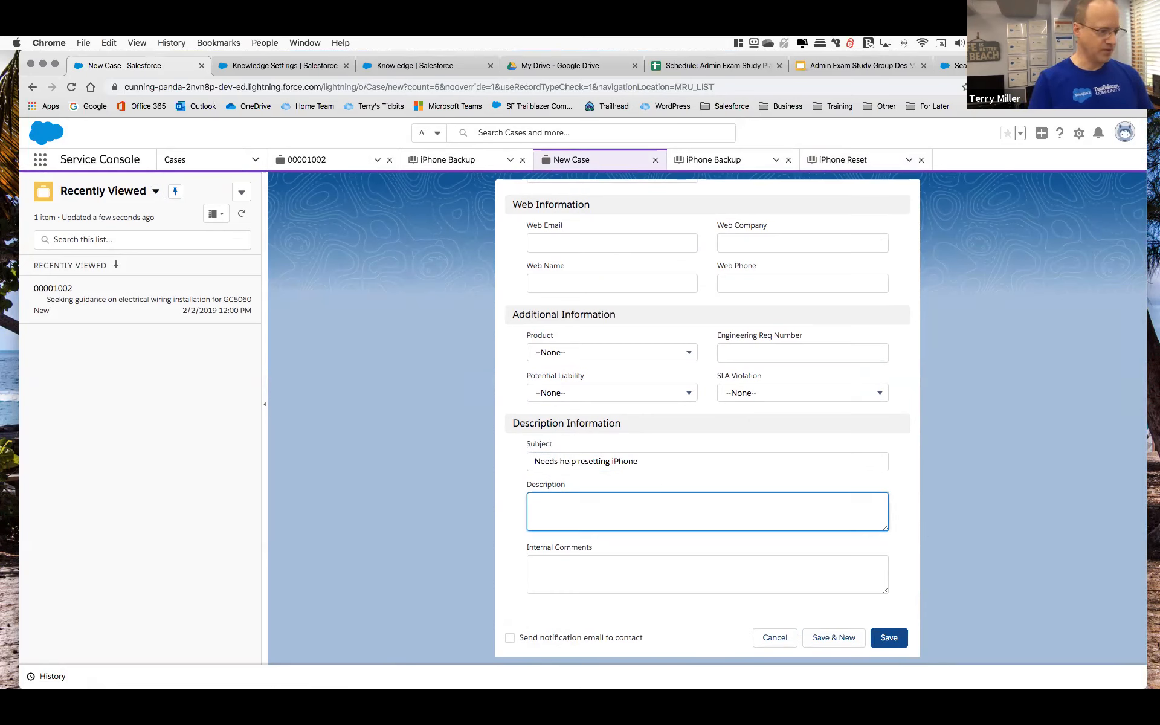
pyautogui.click(893, 636)
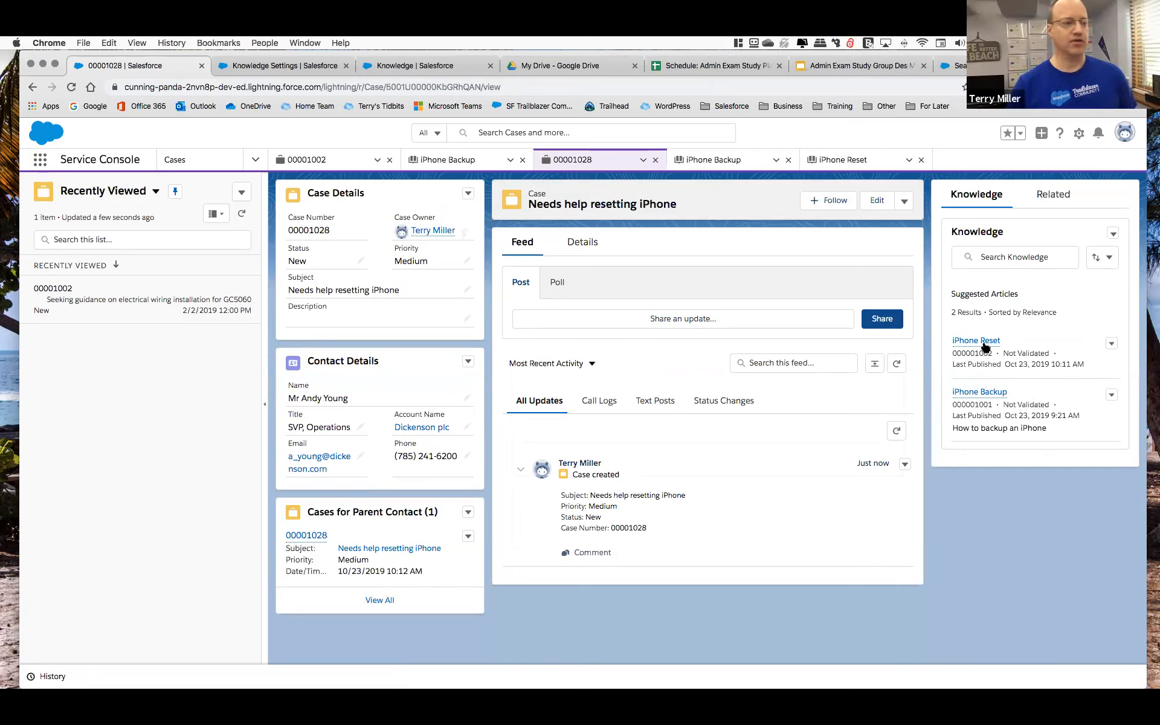
# Review the new case's details and preview the suggested iPhone Reset article through its procedure steps, ending on the case feed.
pyautogui.click(581, 241)
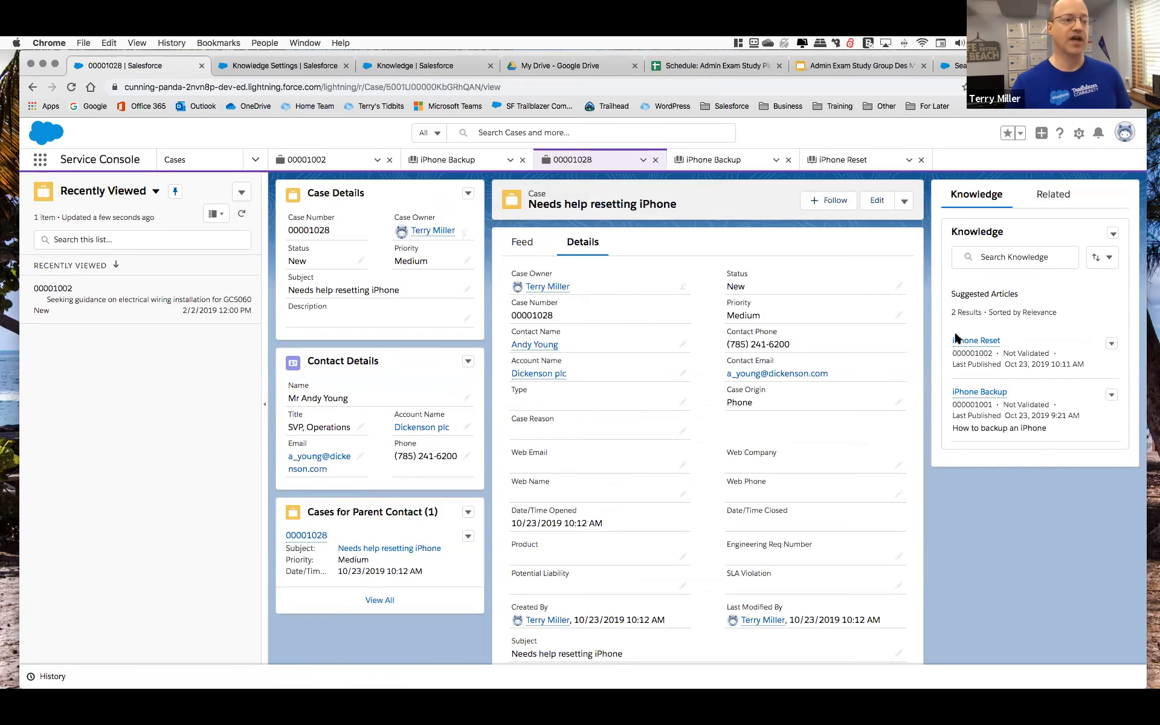
pyautogui.scroll(-3, 759, 468)
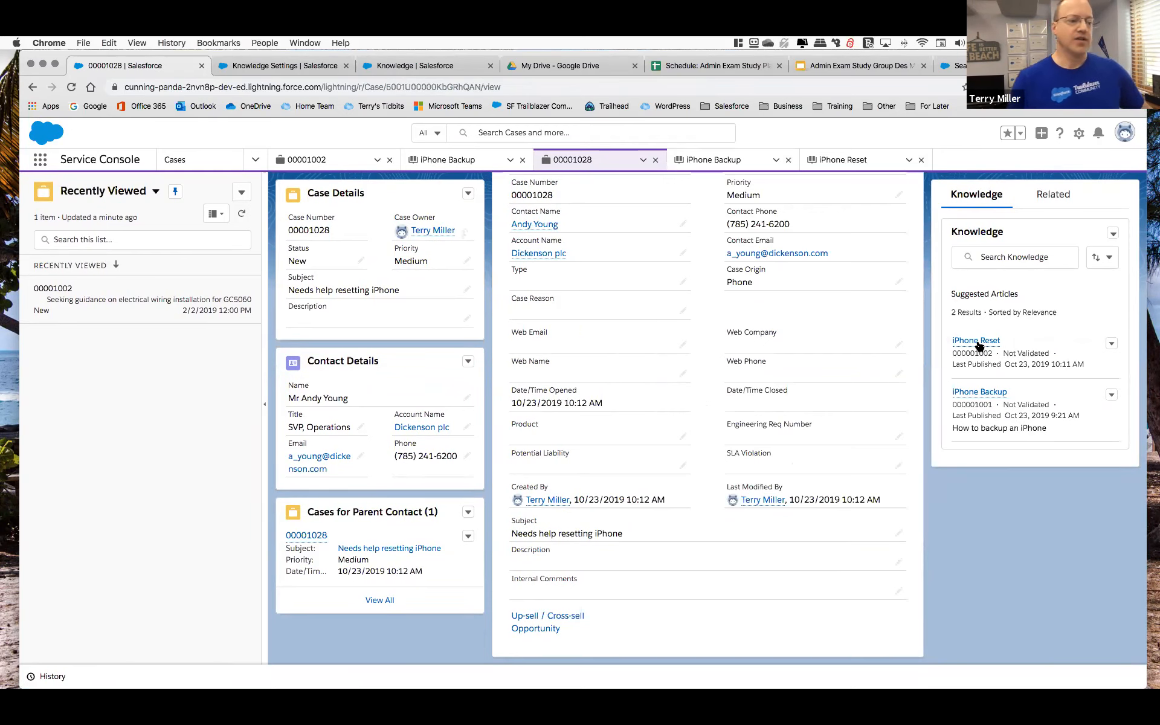
pyautogui.moveTo(980, 343)
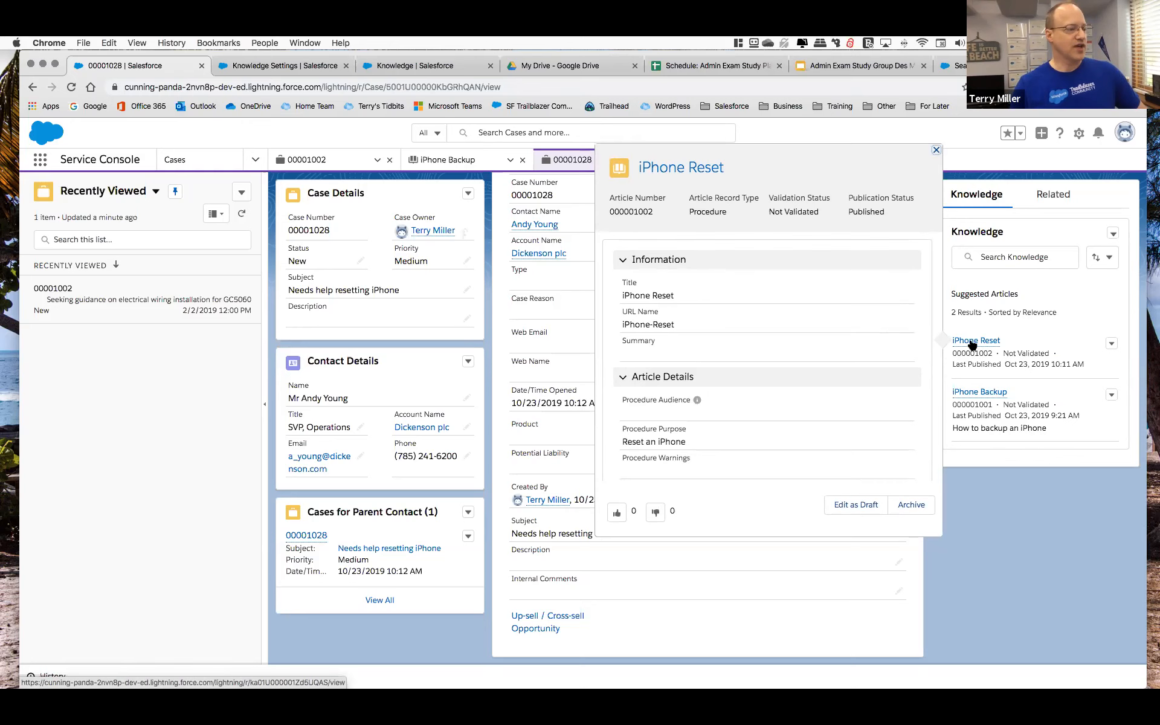
pyautogui.scroll(-2, 780, 335)
pyautogui.scroll(-5, 779, 334)
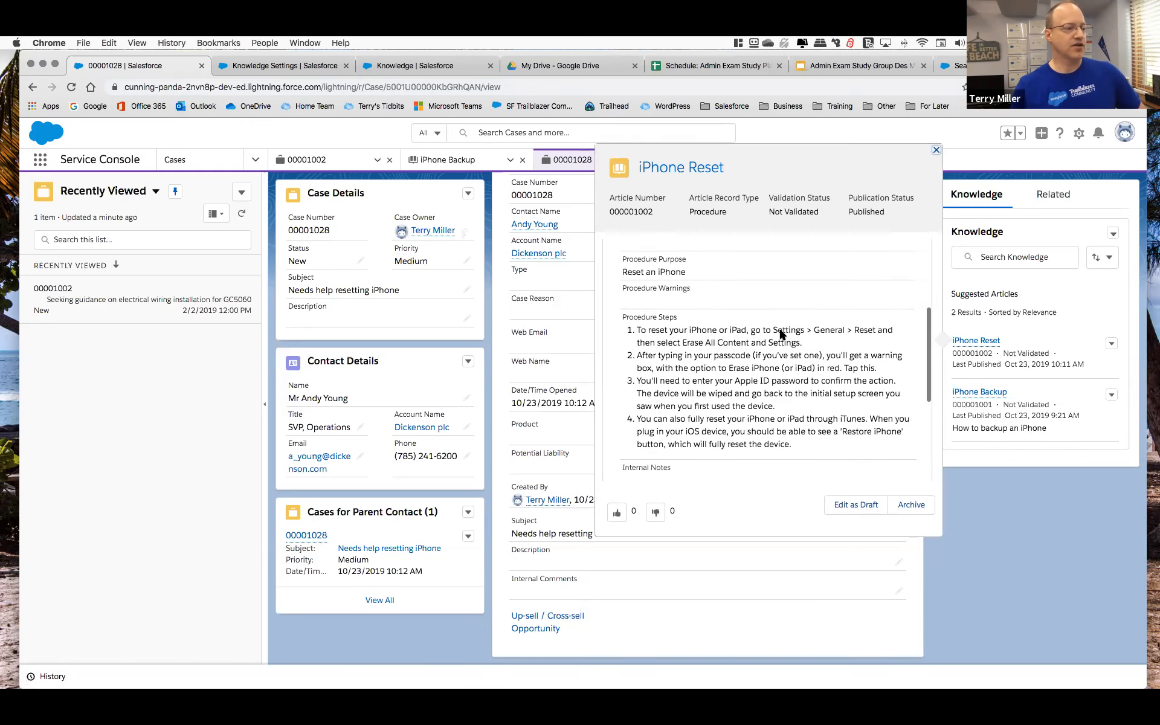
pyautogui.scroll(5, 780, 331)
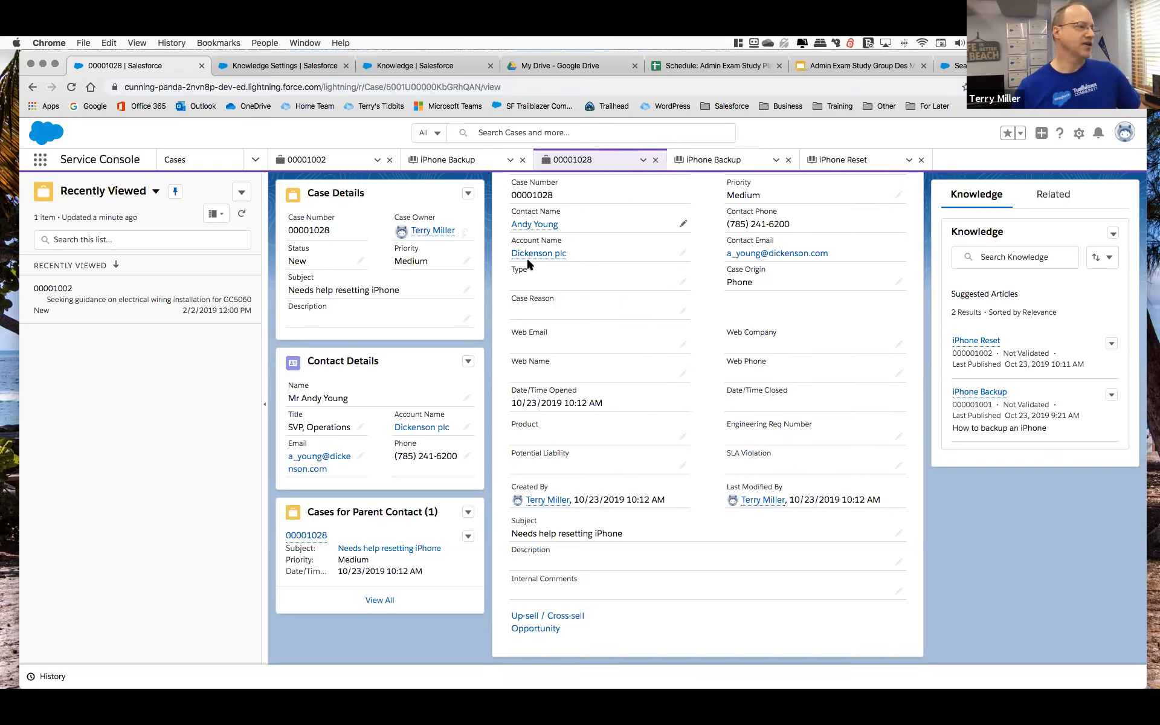
pyautogui.scroll(3, 689, 315)
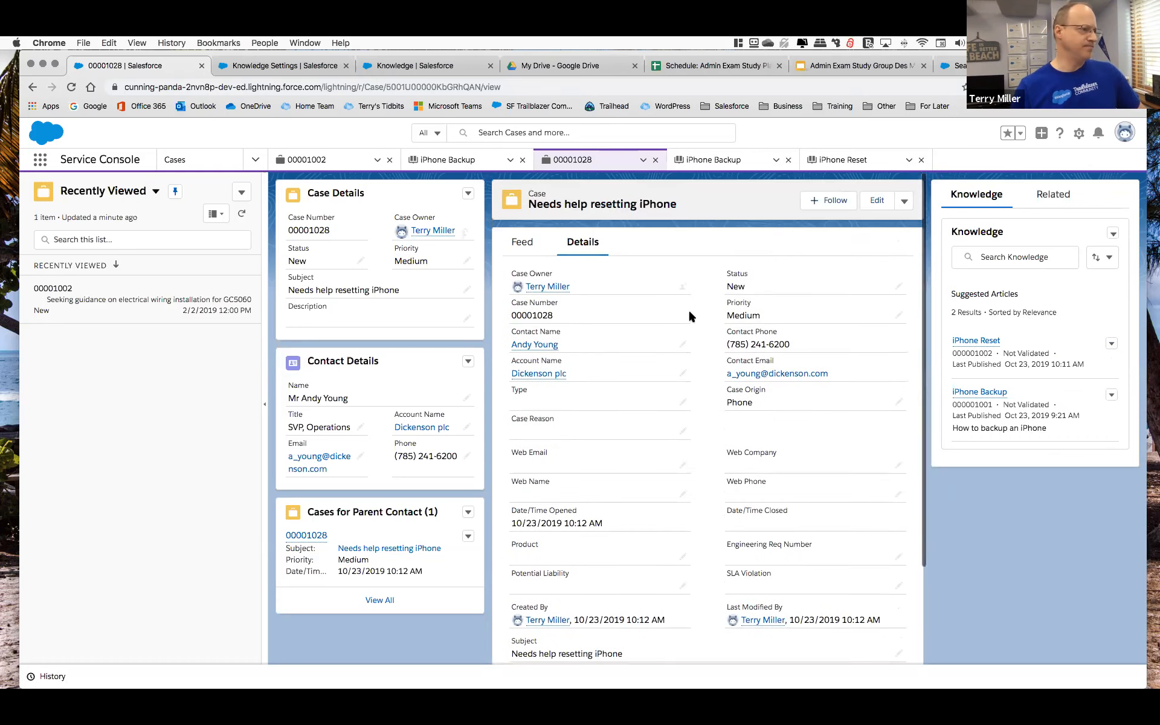
pyautogui.click(522, 244)
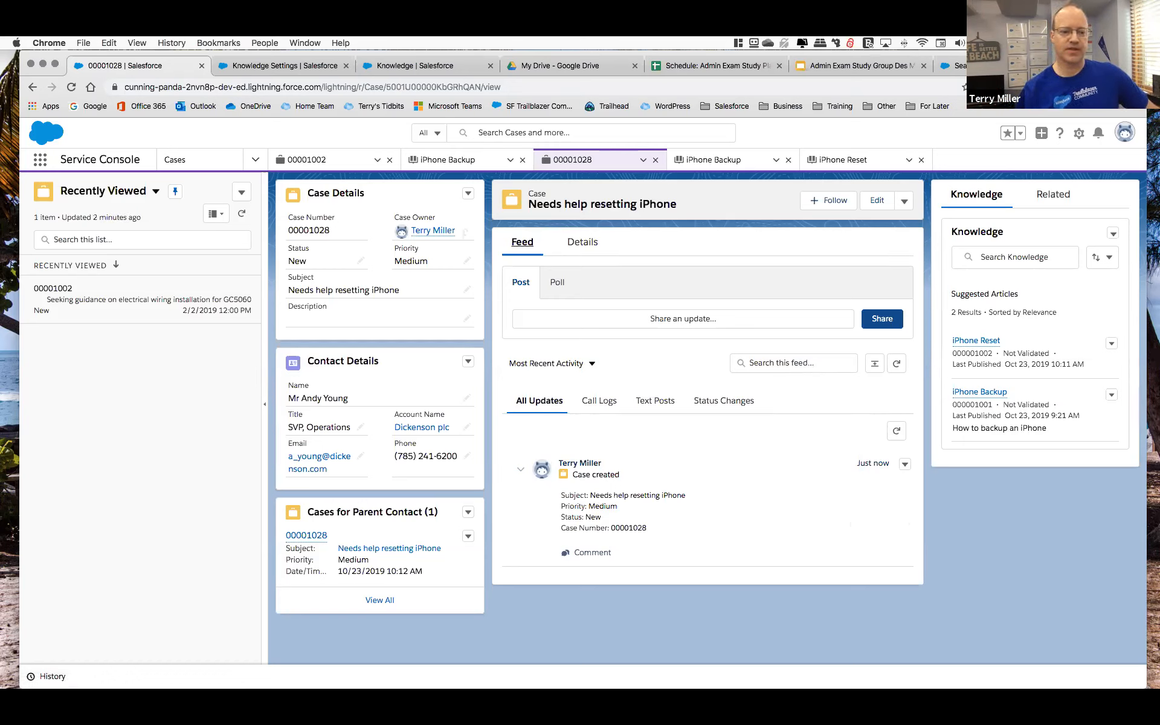
# Switch to the Admin Exam Study Plan schedule in Google Sheets and select the Salesforce Community Applications topic.
pyautogui.click(688, 70)
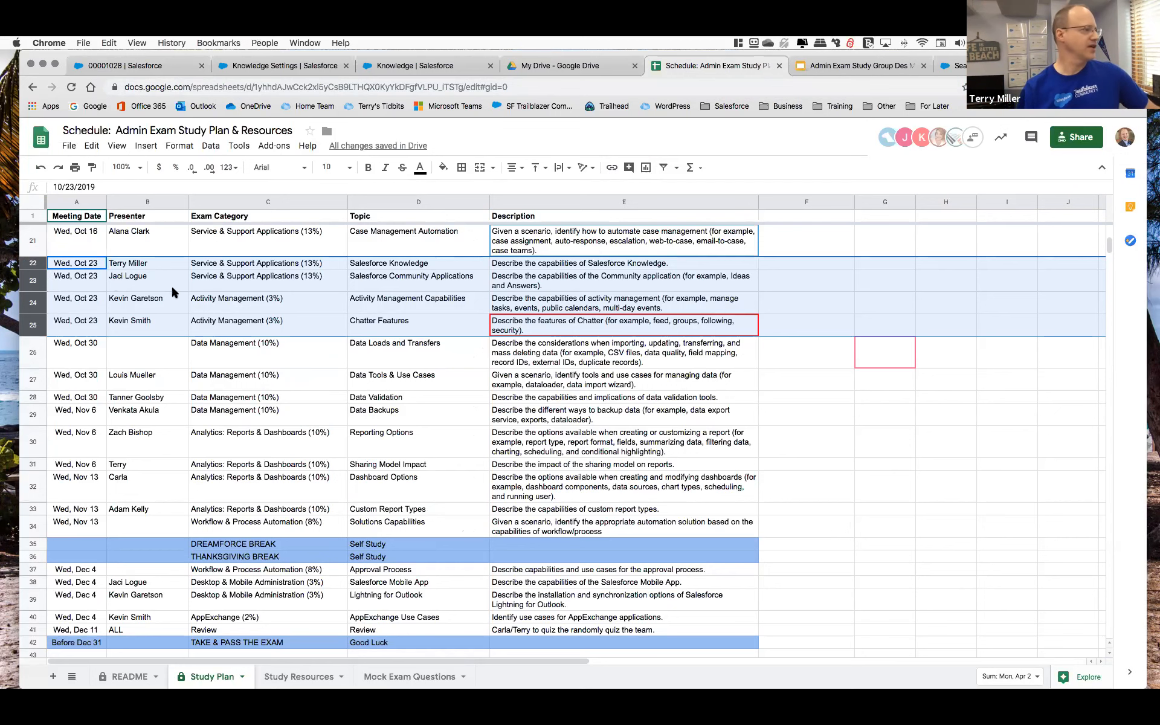
pyautogui.click(390, 282)
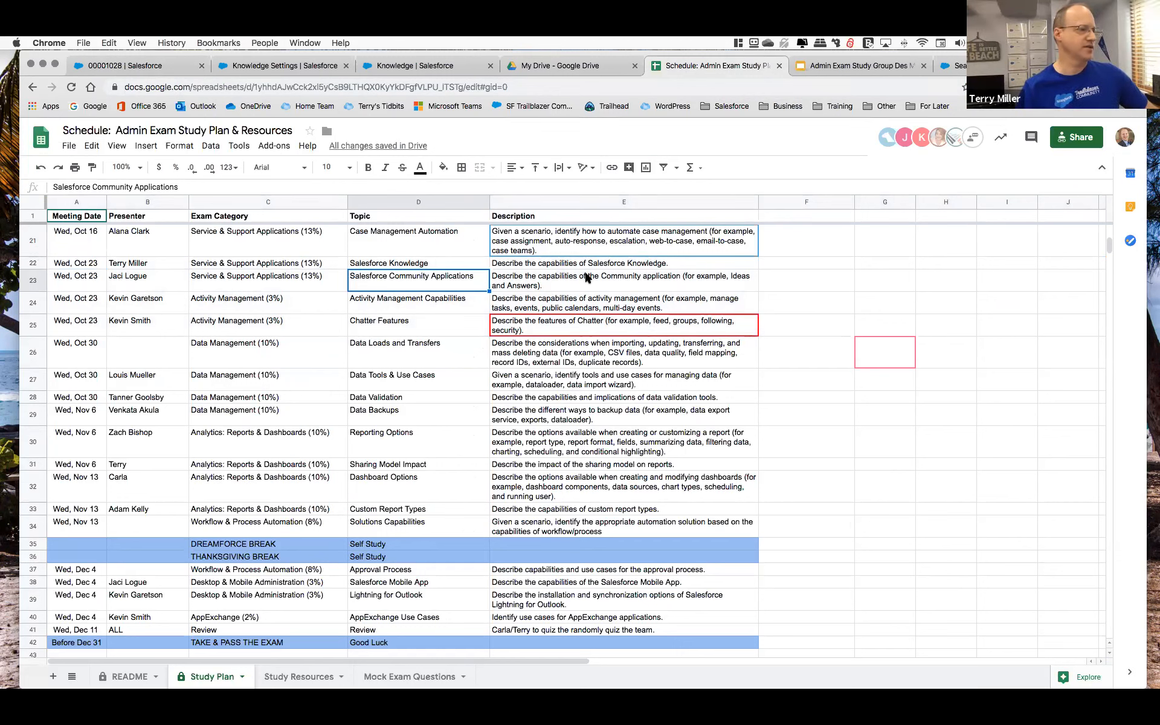
pyautogui.moveTo(623, 658)
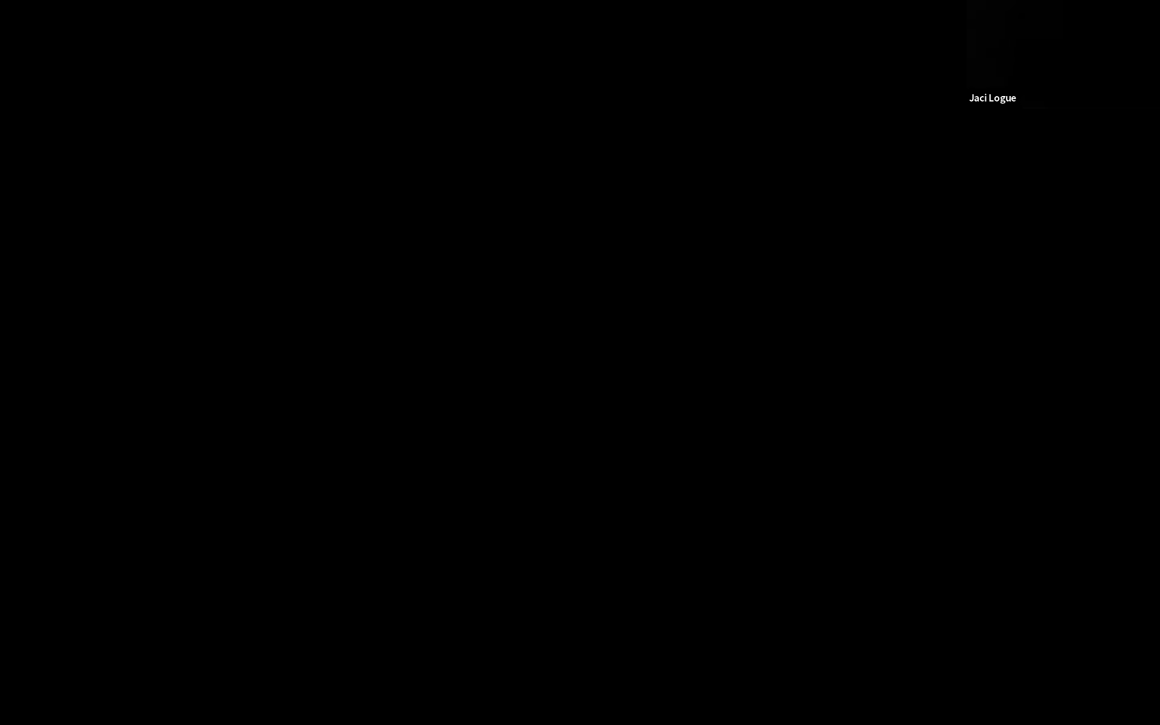
pyautogui.press('super+Up')
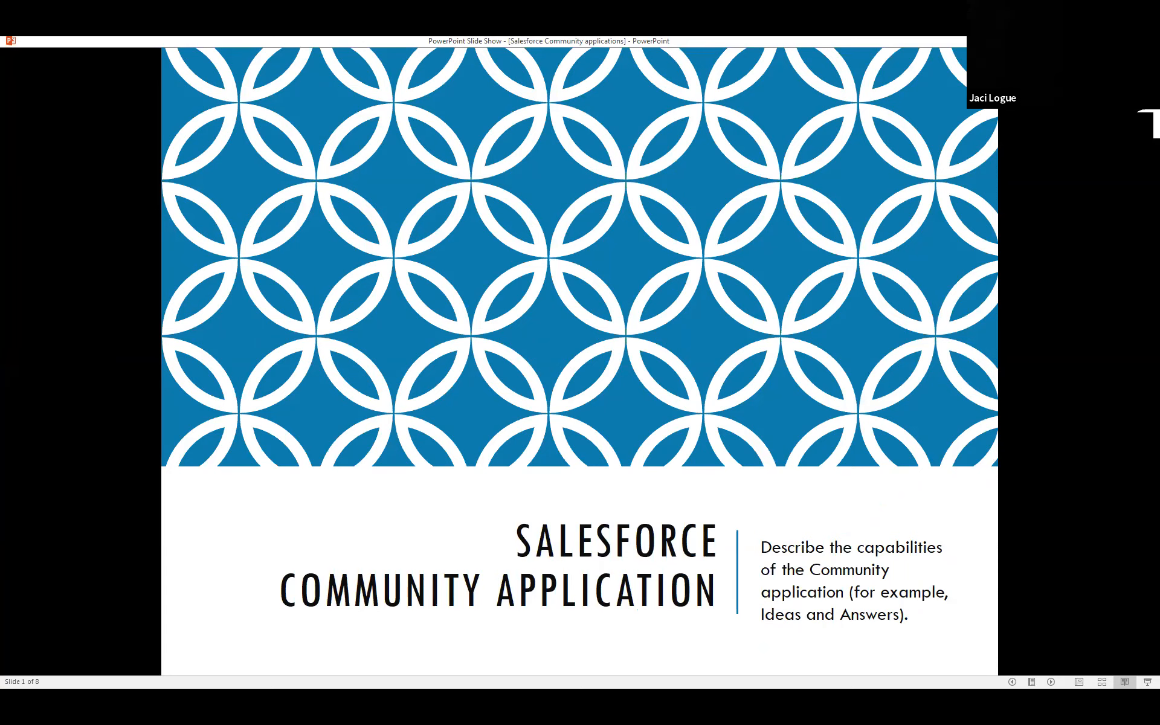
pyautogui.click(578, 292)
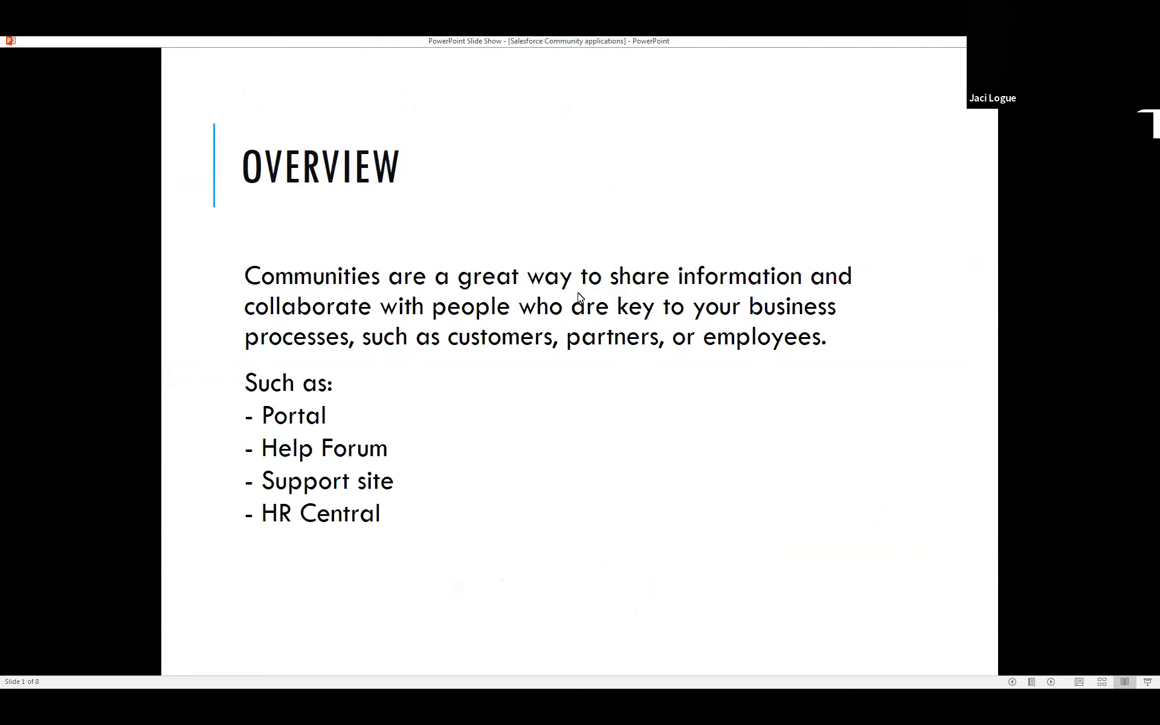
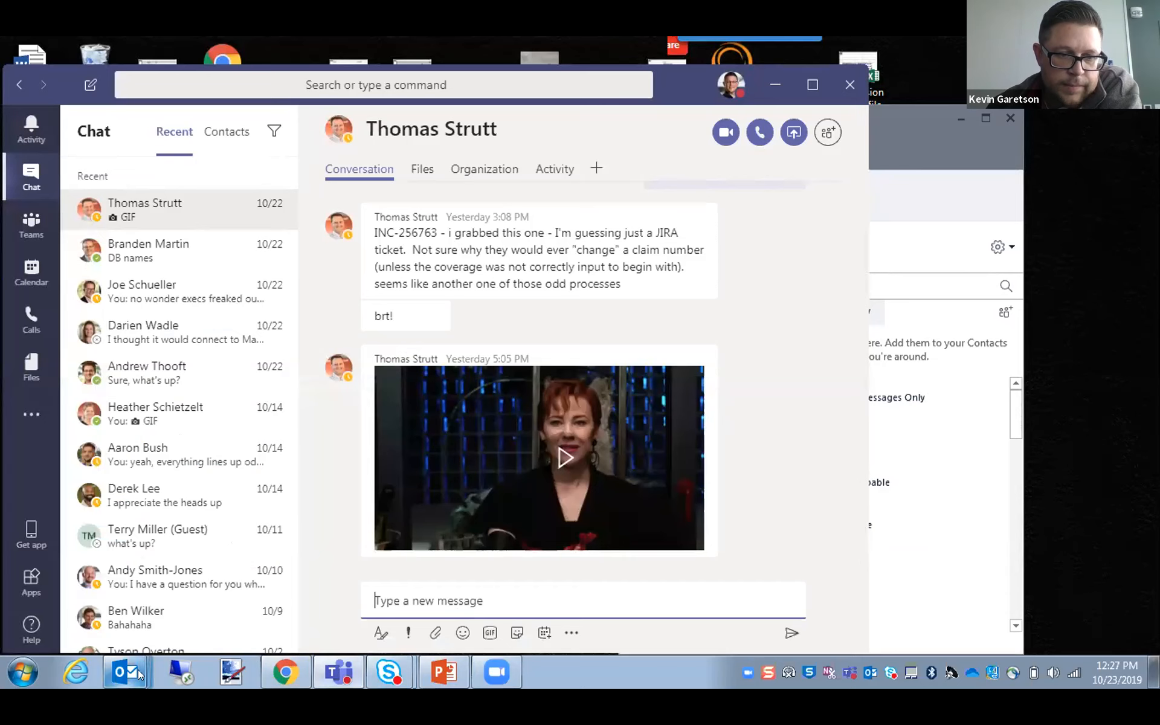
# Switch to the Salesforce Developer Edition home page in Chrome, view the extra feed actions and open the feed's New Event form.
pyautogui.click(277, 664)
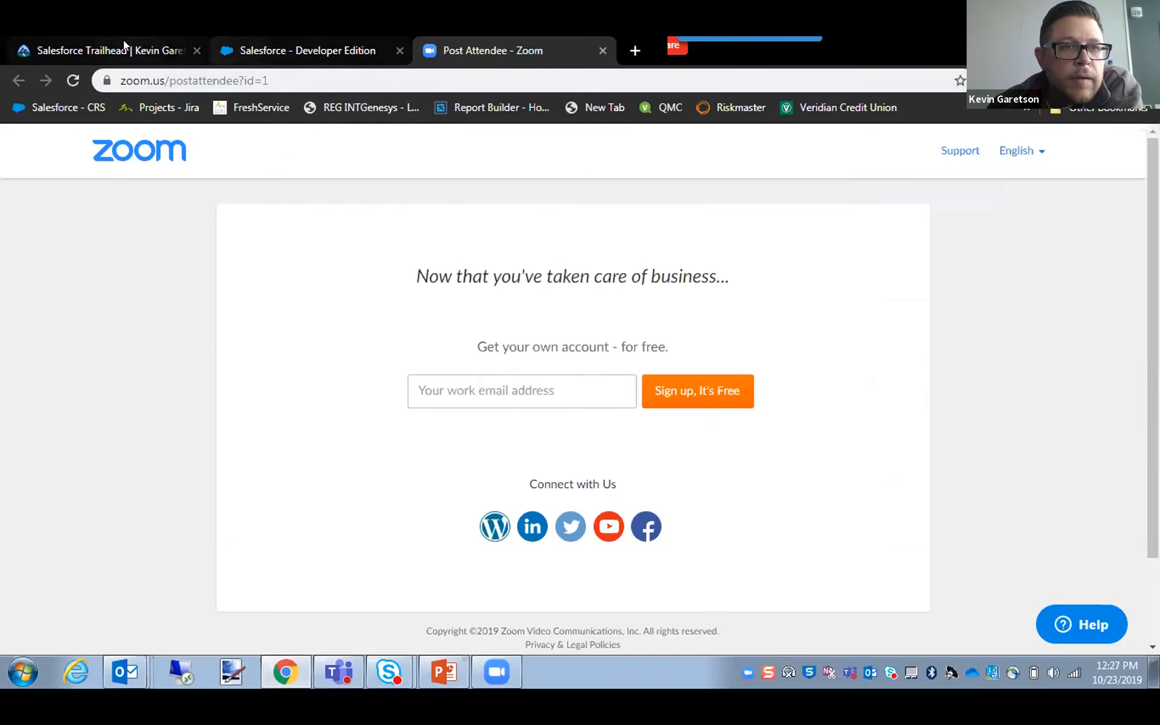
pyautogui.click(103, 42)
pyautogui.click(314, 50)
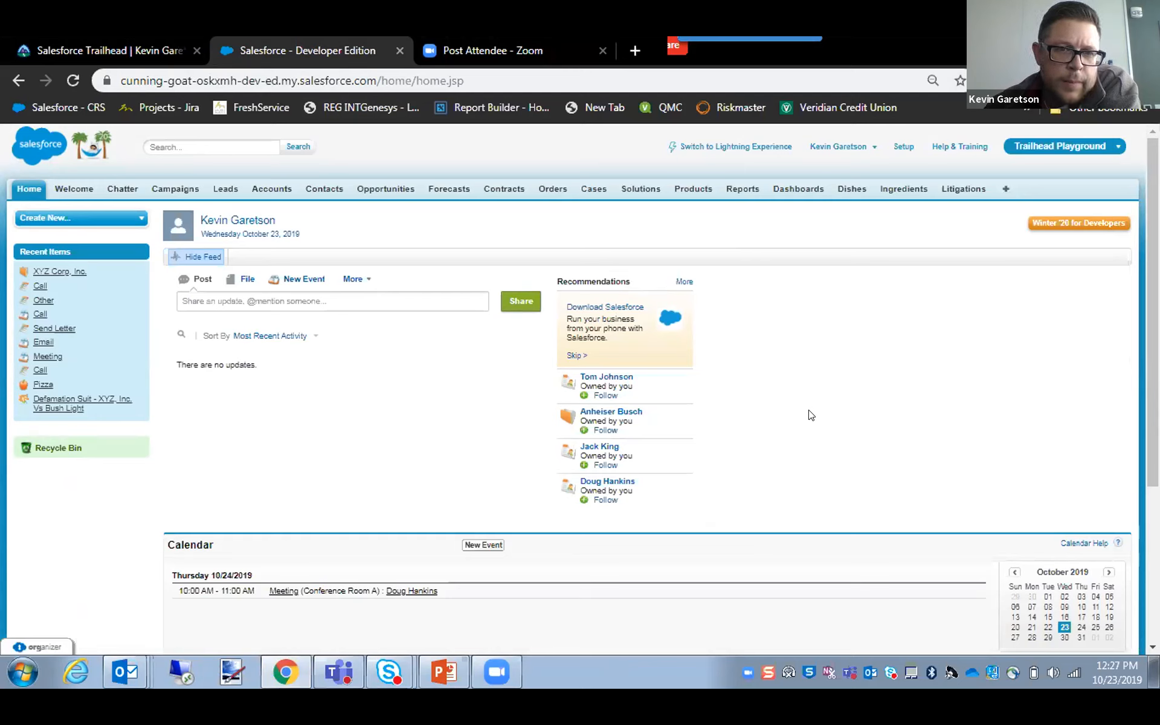
pyautogui.click(365, 280)
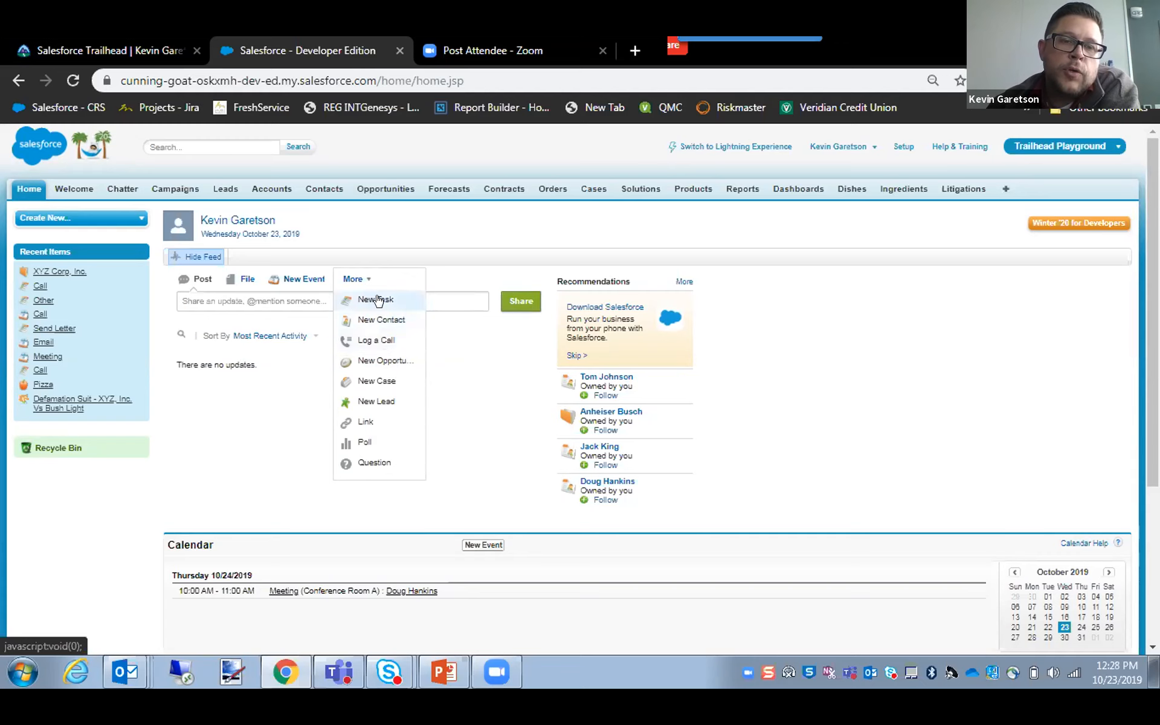
pyautogui.click(309, 281)
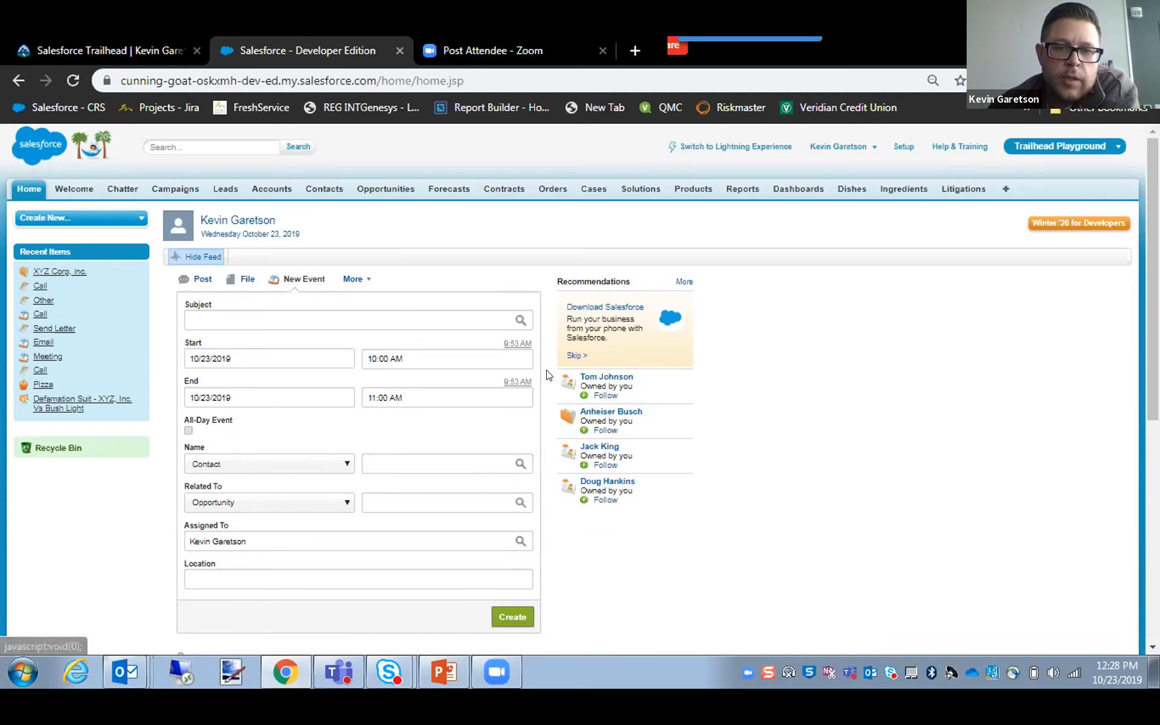
# Review the home page's New Event form together with the Calendar and My Tasks sections.
pyautogui.scroll(-5, 605, 387)
pyautogui.scroll(-2, 644, 437)
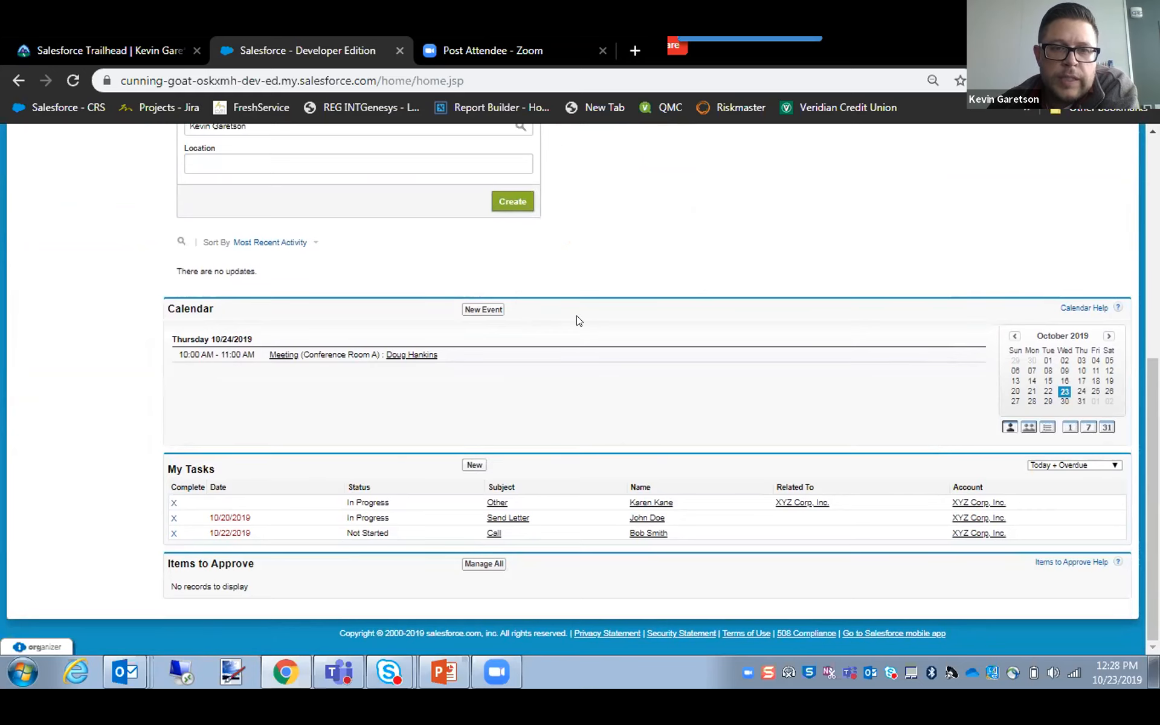
pyautogui.scroll(3, 578, 323)
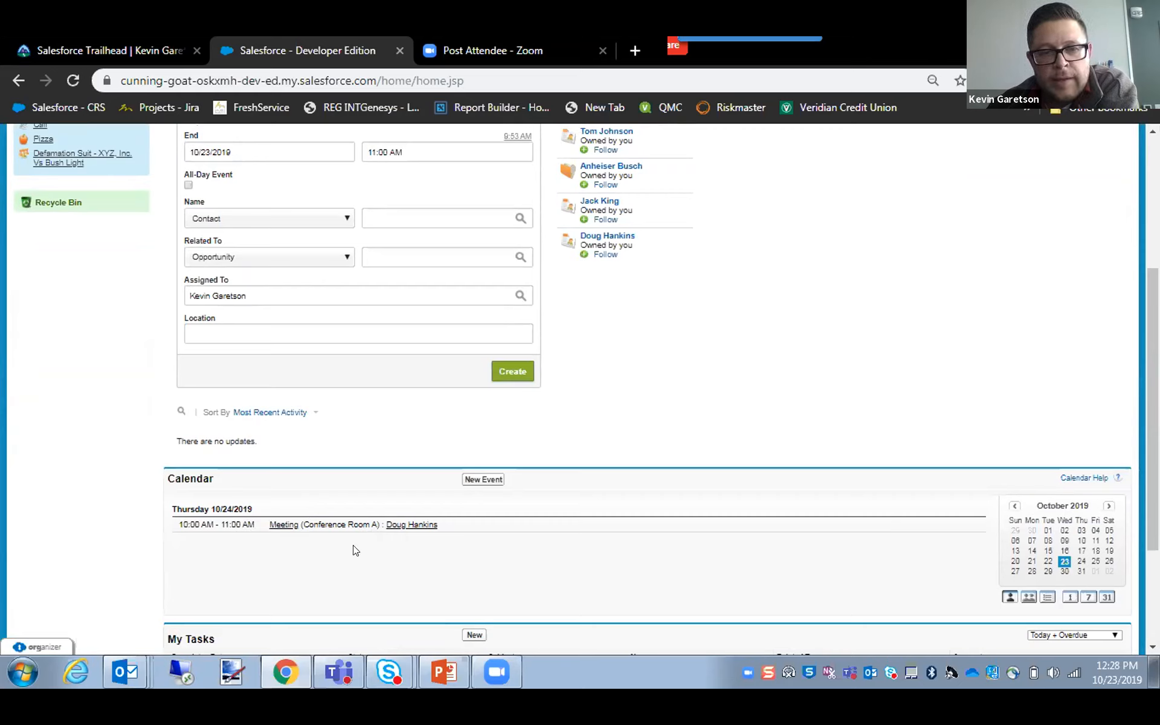
pyautogui.scroll(-3, 629, 552)
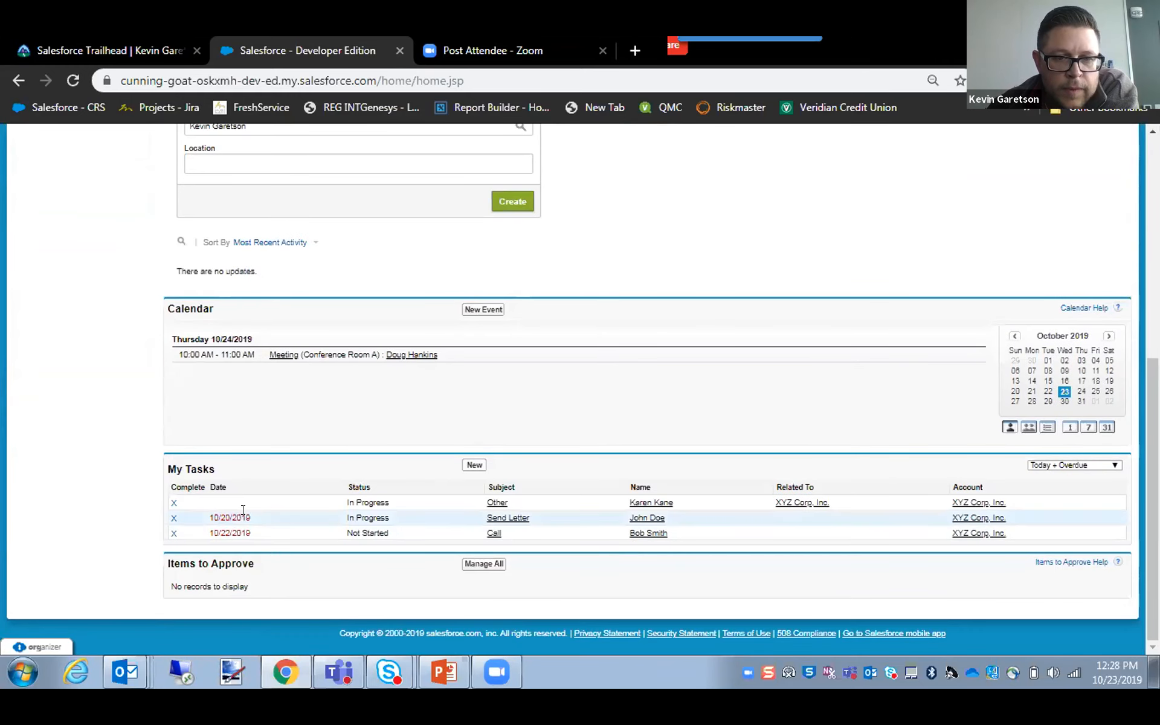
pyautogui.scroll(1, 805, 572)
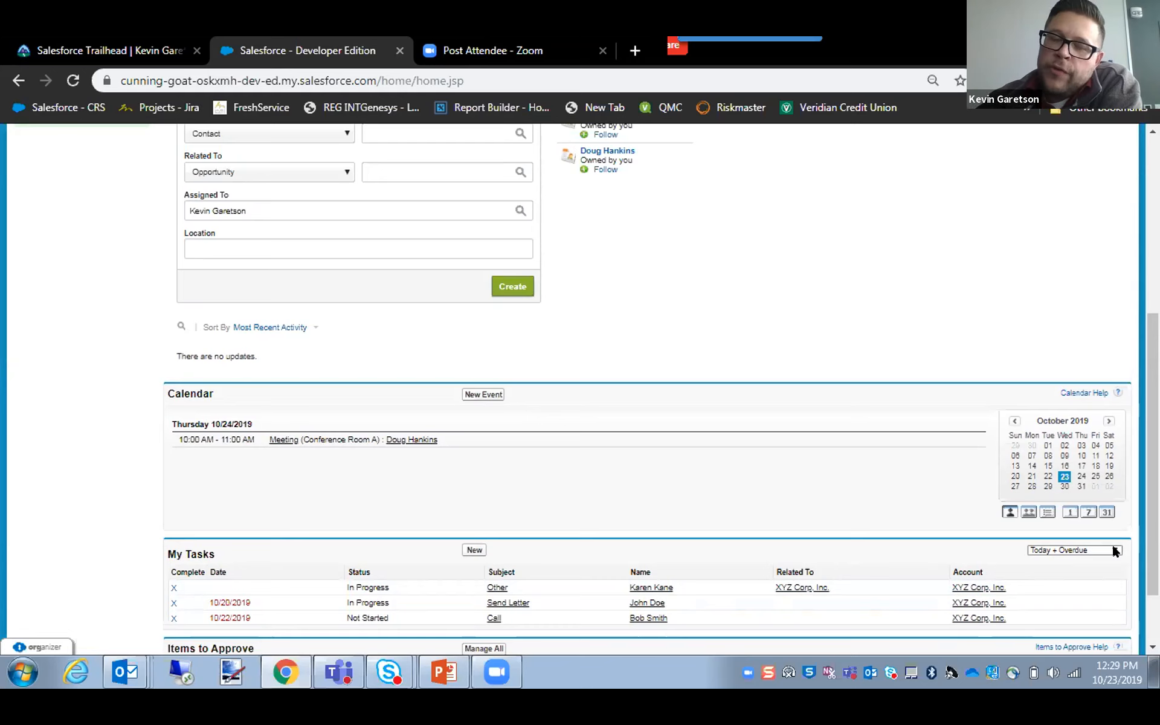
pyautogui.scroll(-3, 655, 518)
pyautogui.scroll(3, 656, 518)
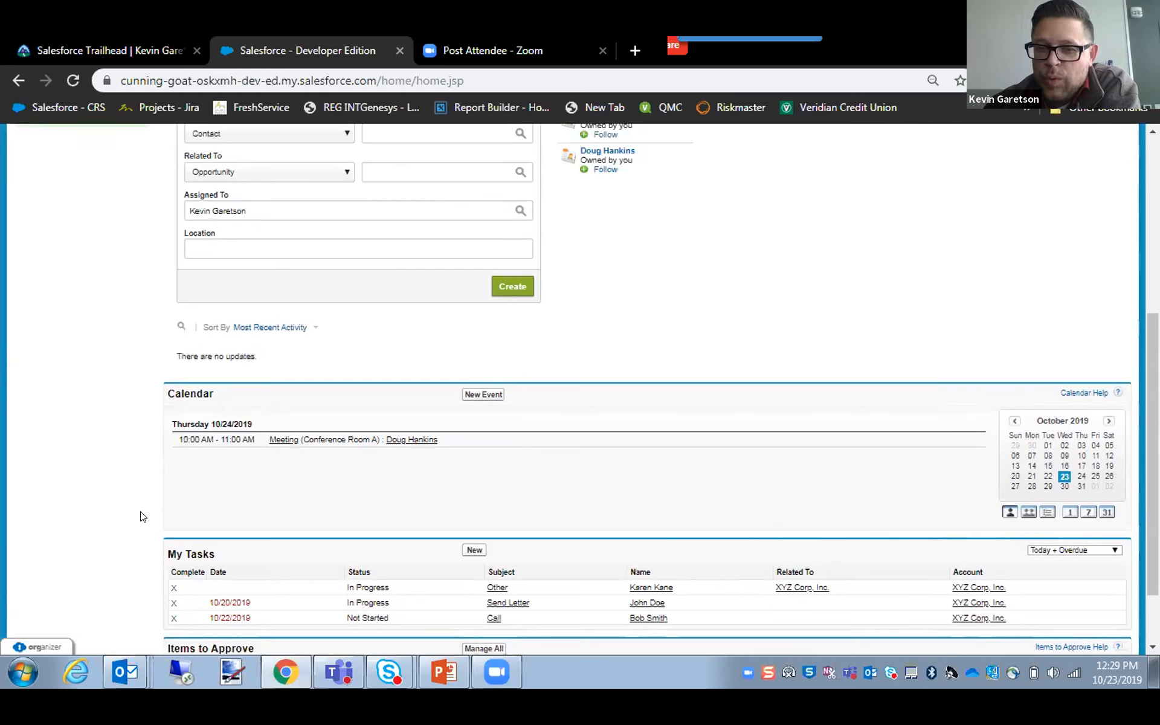
pyautogui.scroll(1, 139, 513)
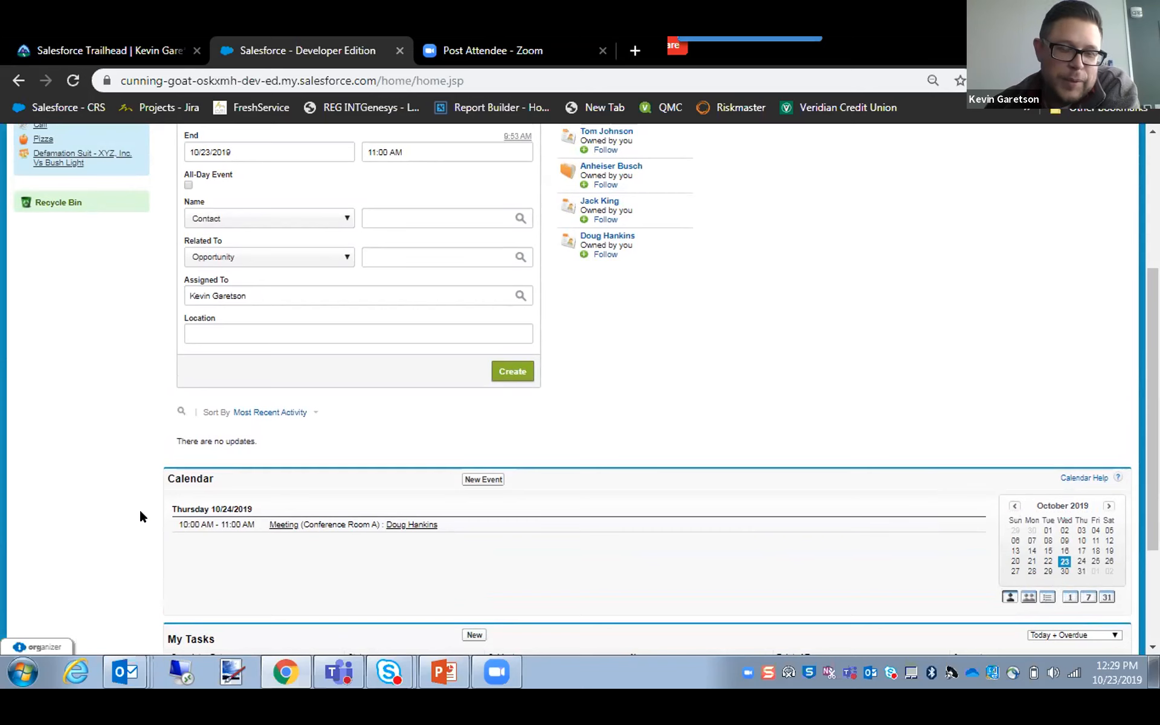
pyautogui.scroll(3, 608, 529)
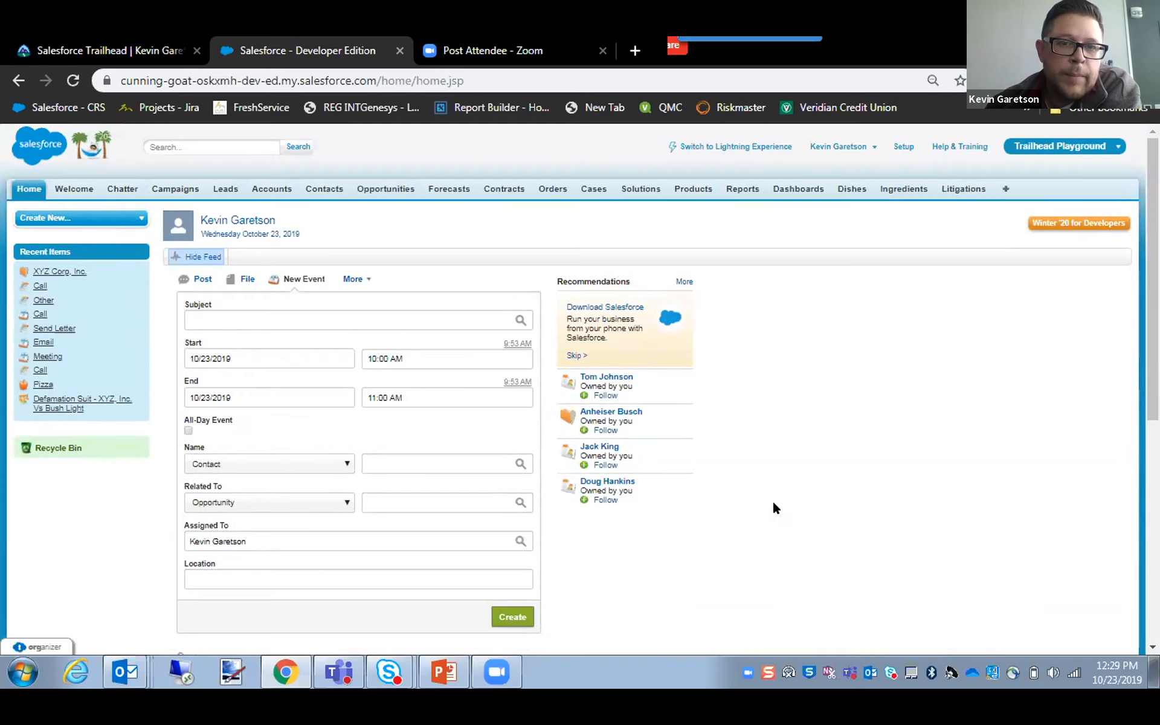
# Start a new event from the home page's Calendar section and choose Email as its predefined Subject.
pyautogui.scroll(-5, 775, 506)
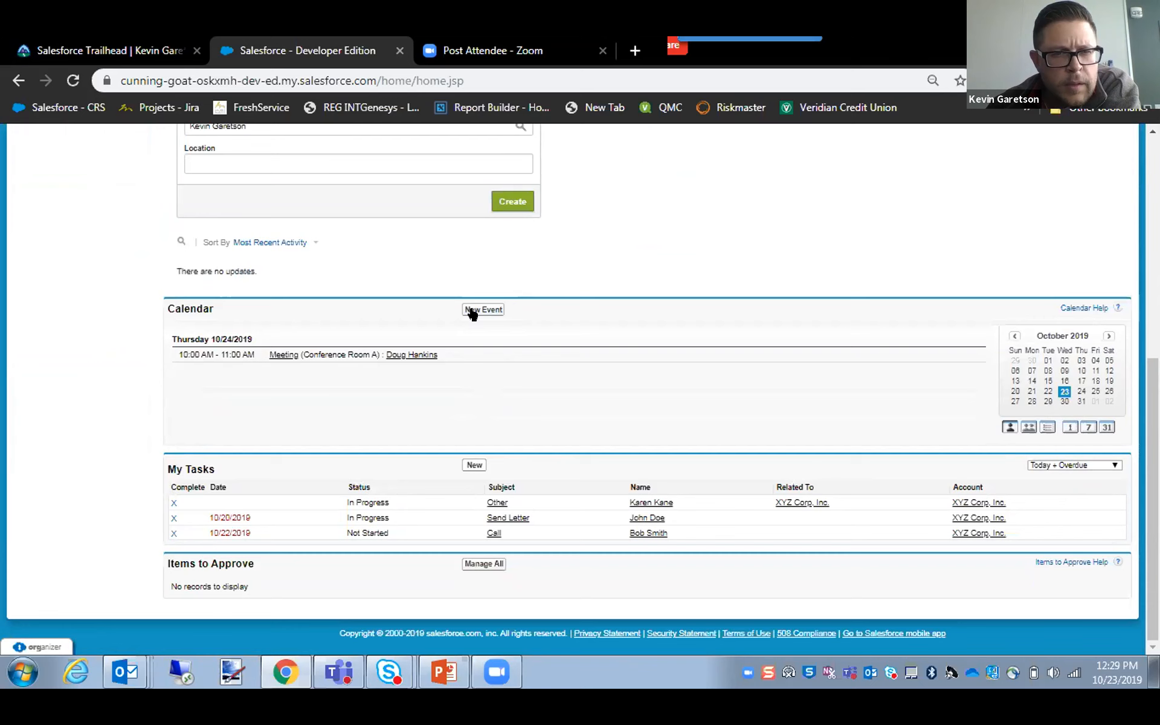
pyautogui.click(472, 312)
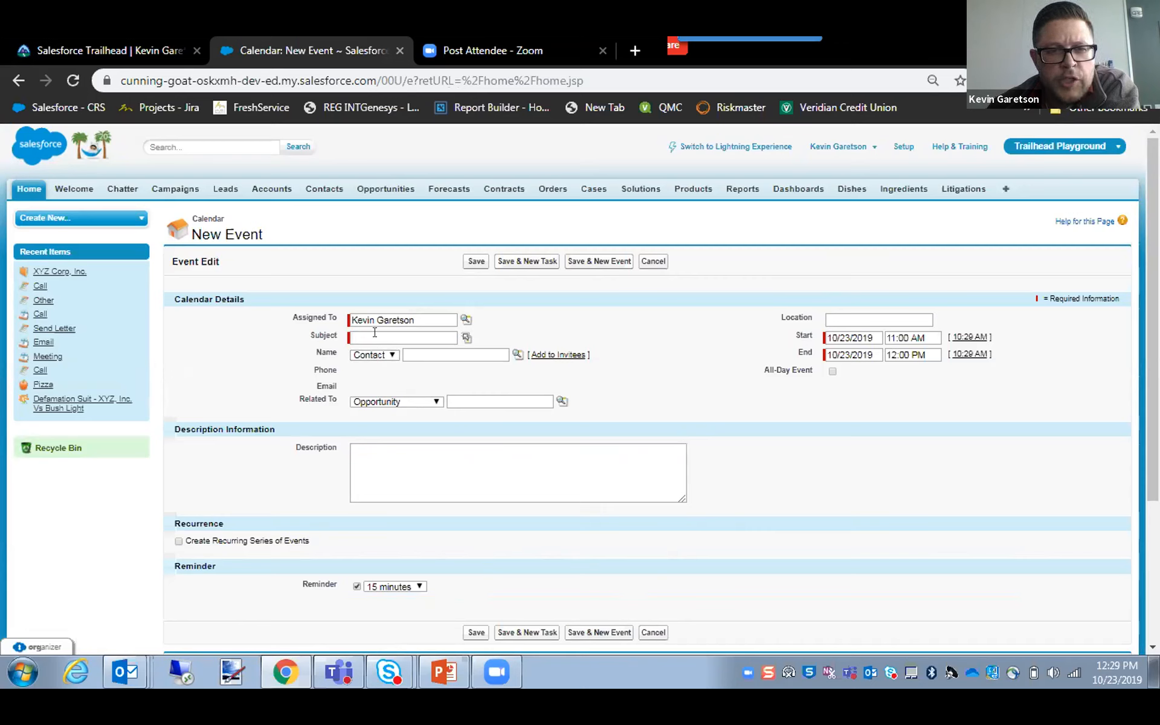
pyautogui.click(466, 338)
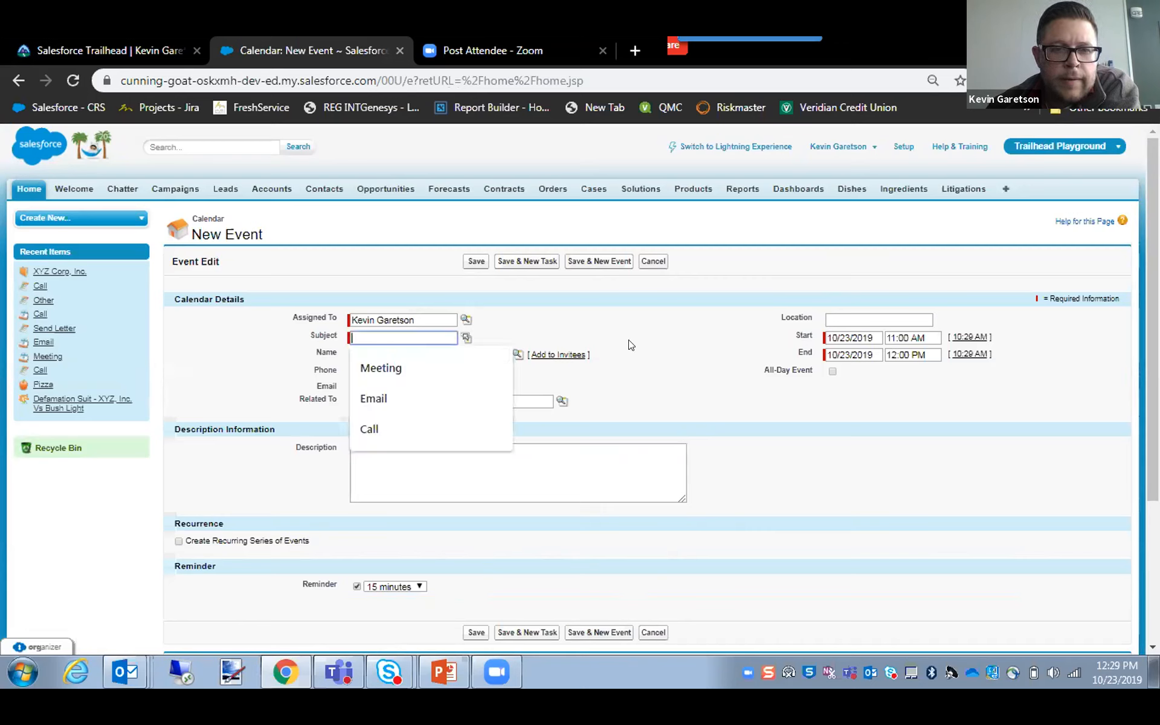
pyautogui.click(467, 338)
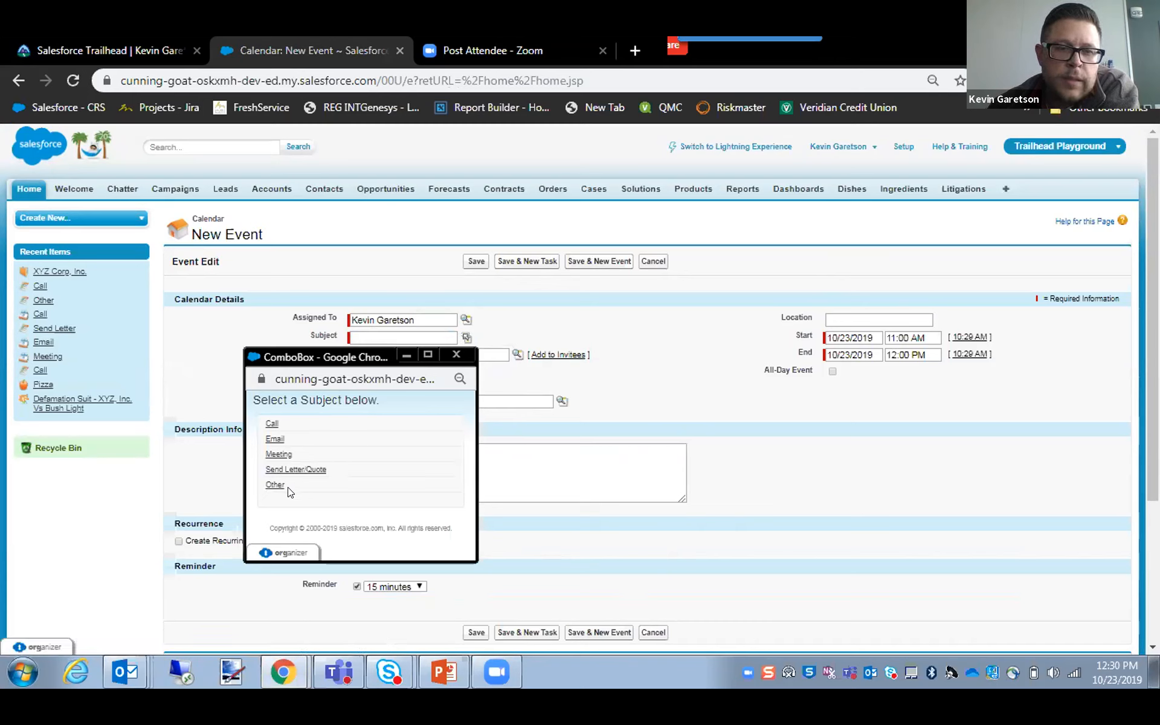
pyautogui.click(274, 440)
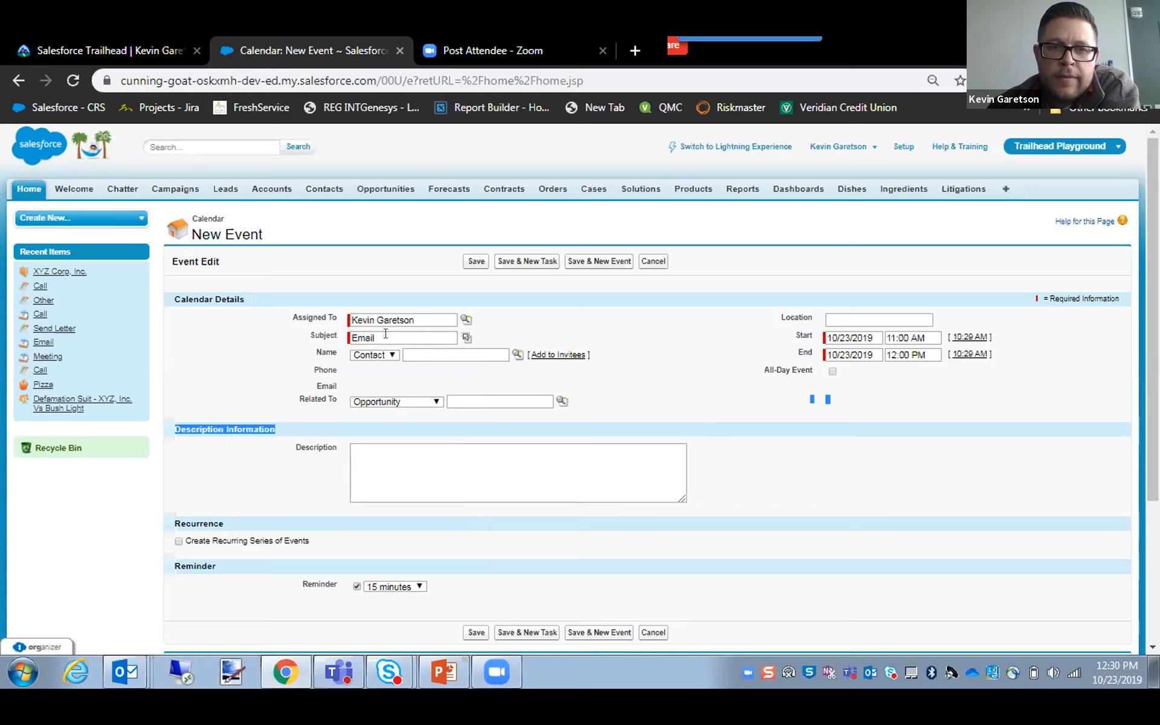
pyautogui.click(524, 340)
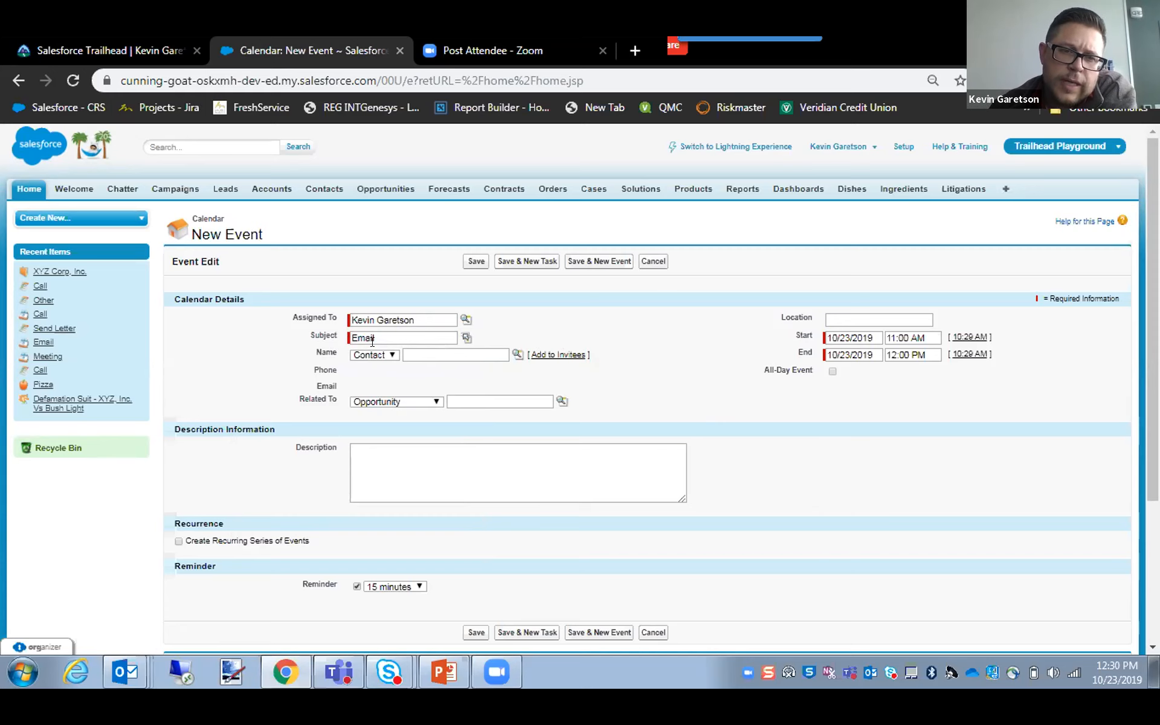
# Turn on the recurring series for the new event to view its frequency options, and cancel the event.
pyautogui.scroll(-1, 274, 400)
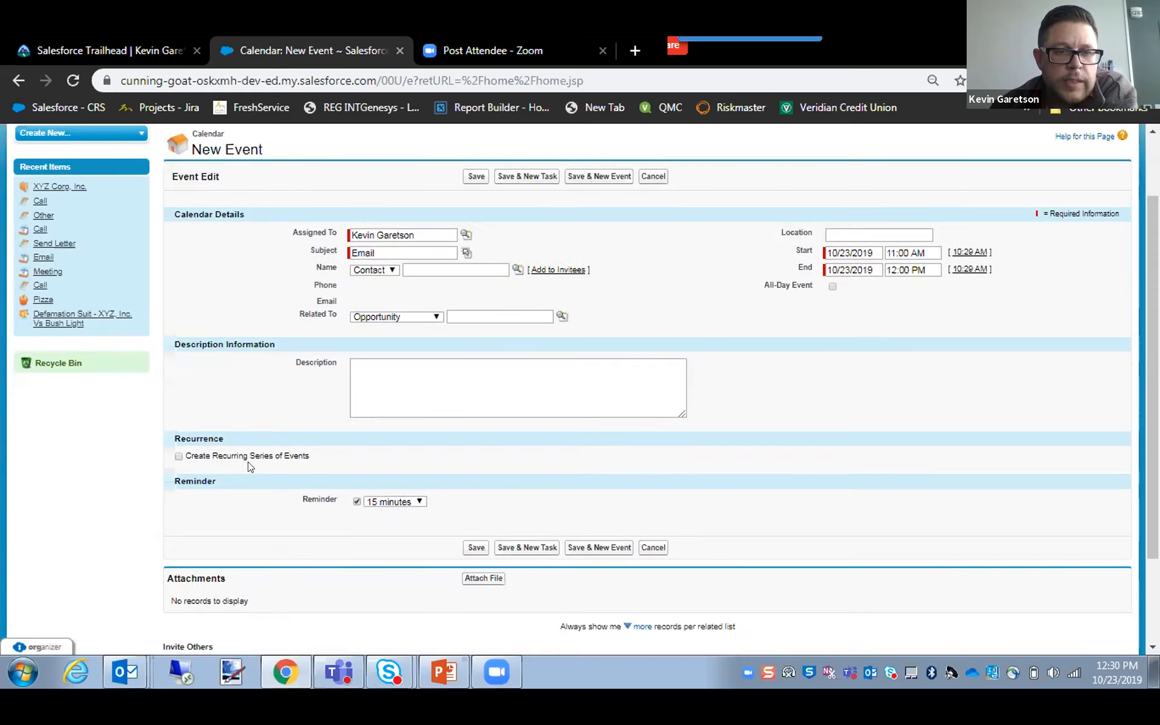
pyautogui.click(178, 456)
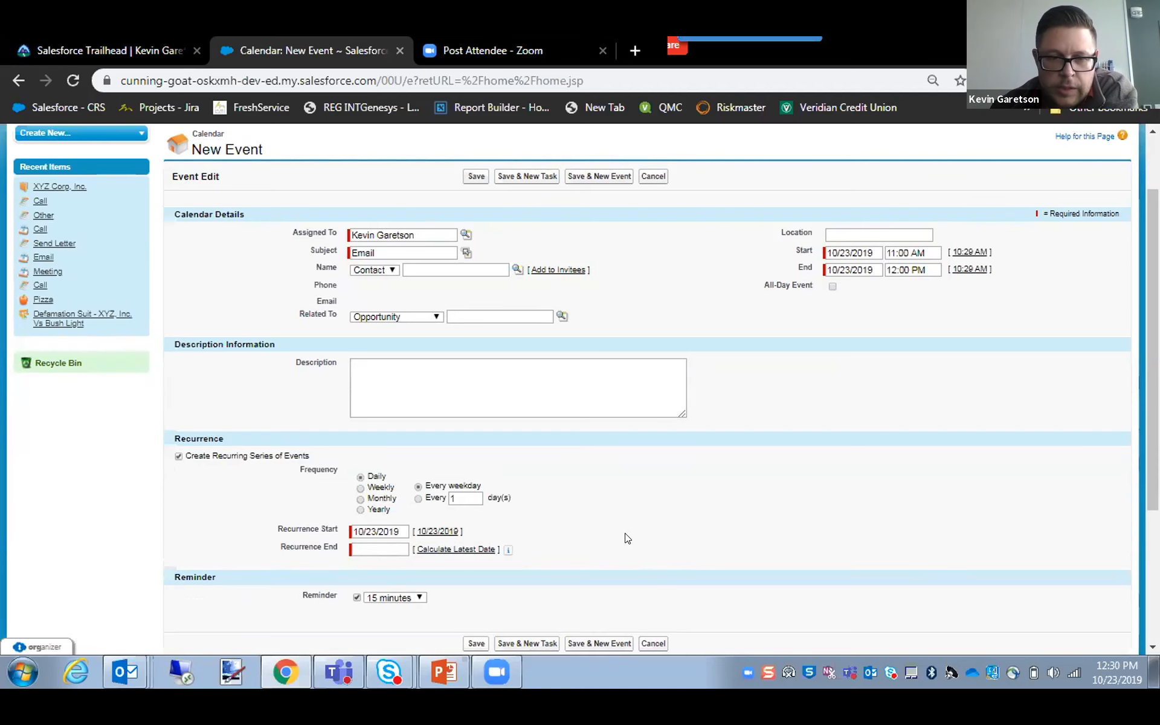
pyautogui.scroll(-1, 626, 538)
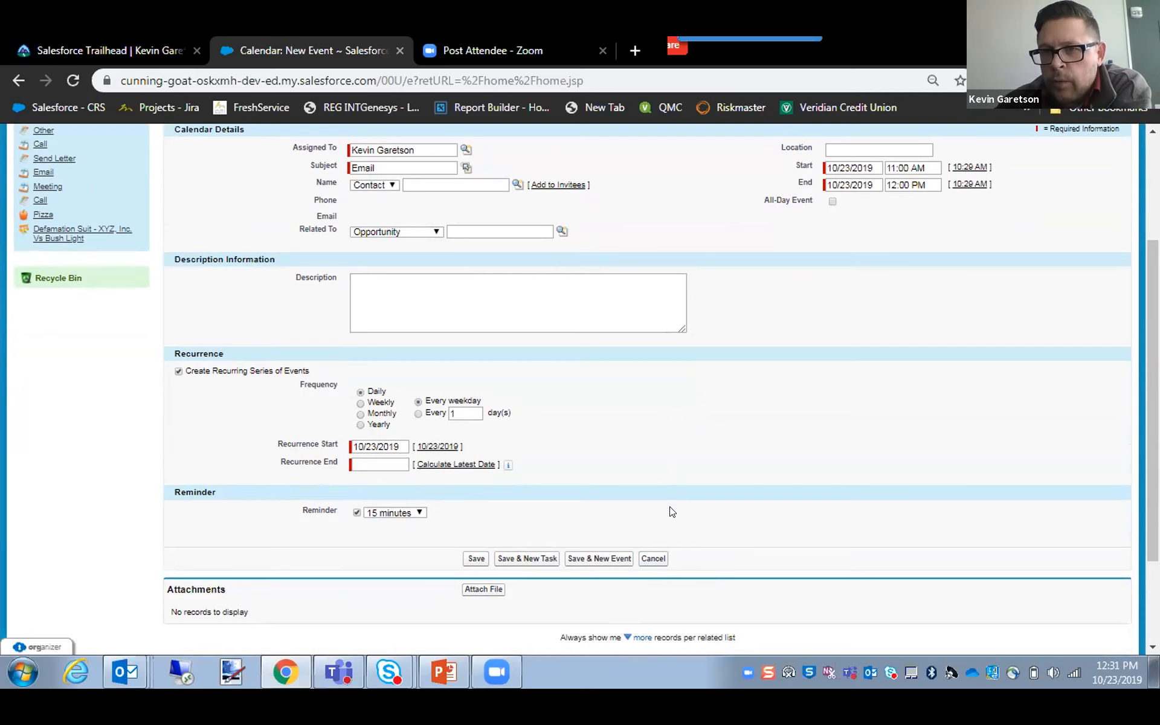
pyautogui.click(653, 558)
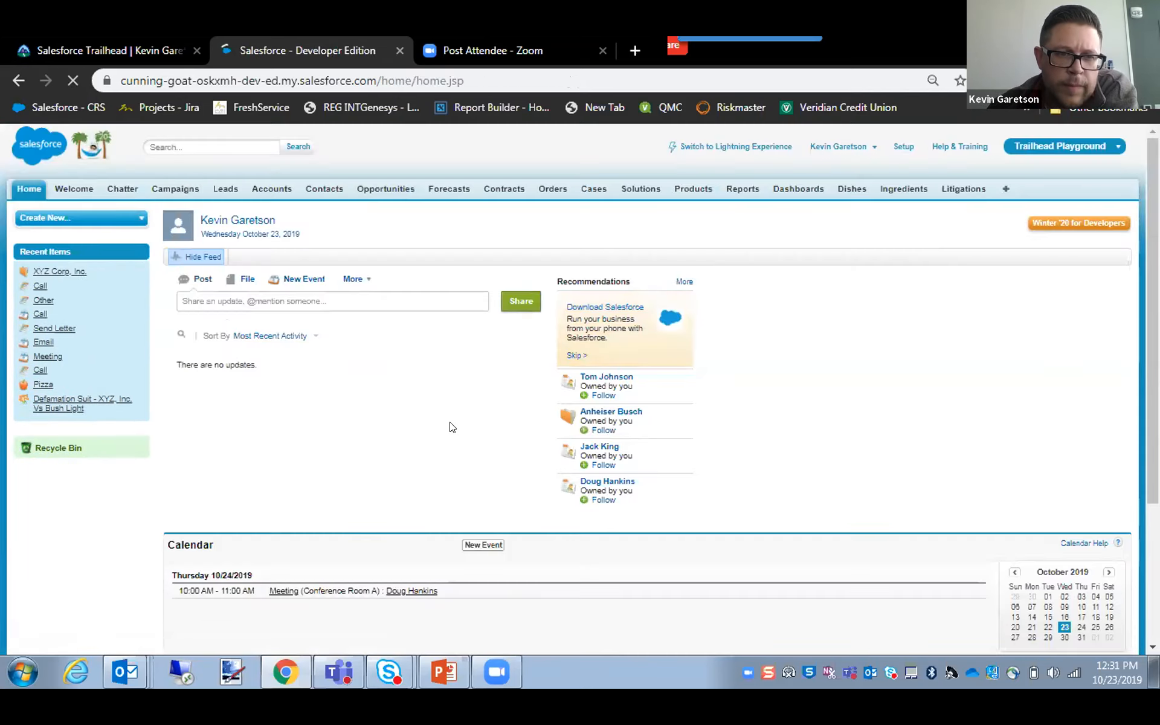
# Open a new task form from the home page's My Tasks section, look over its fields and cancel it.
pyautogui.scroll(-3, 454, 427)
pyautogui.scroll(-1, 484, 426)
pyautogui.click(473, 466)
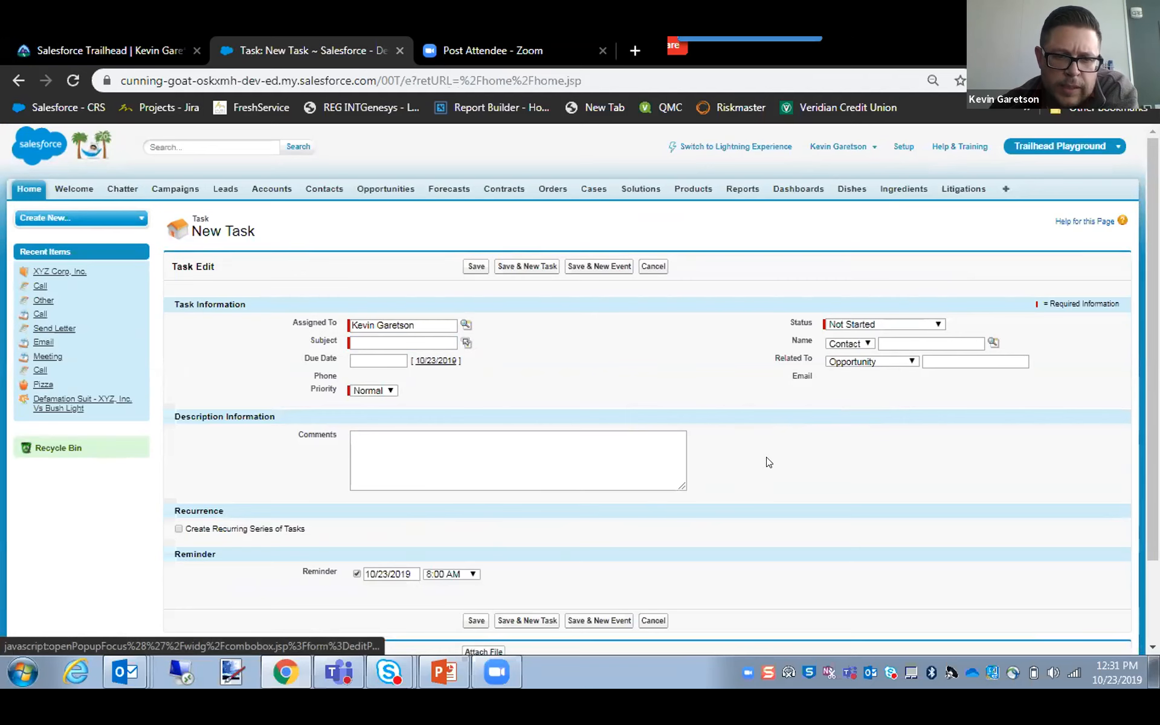
pyautogui.scroll(-3, 766, 461)
pyautogui.scroll(3, 767, 461)
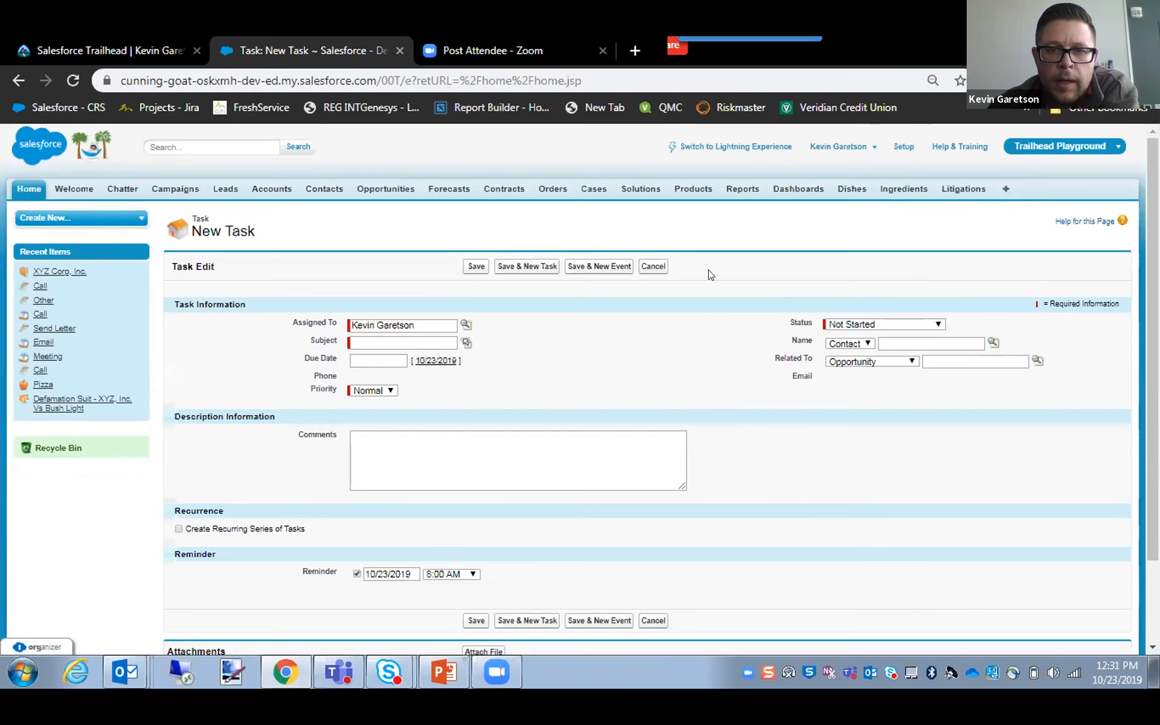
pyautogui.click(660, 274)
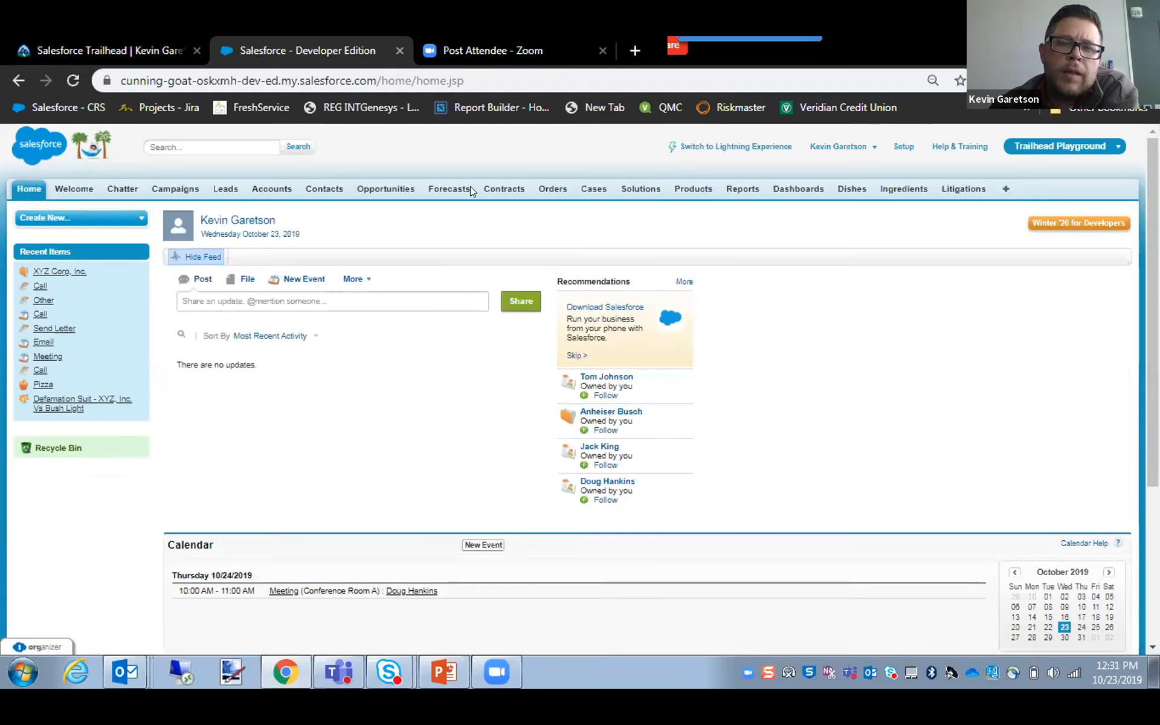
# Look over the home page's calendar and tasks, and open the XYZ Corp, Inc. record from the recent accounts.
pyautogui.scroll(-3, 474, 453)
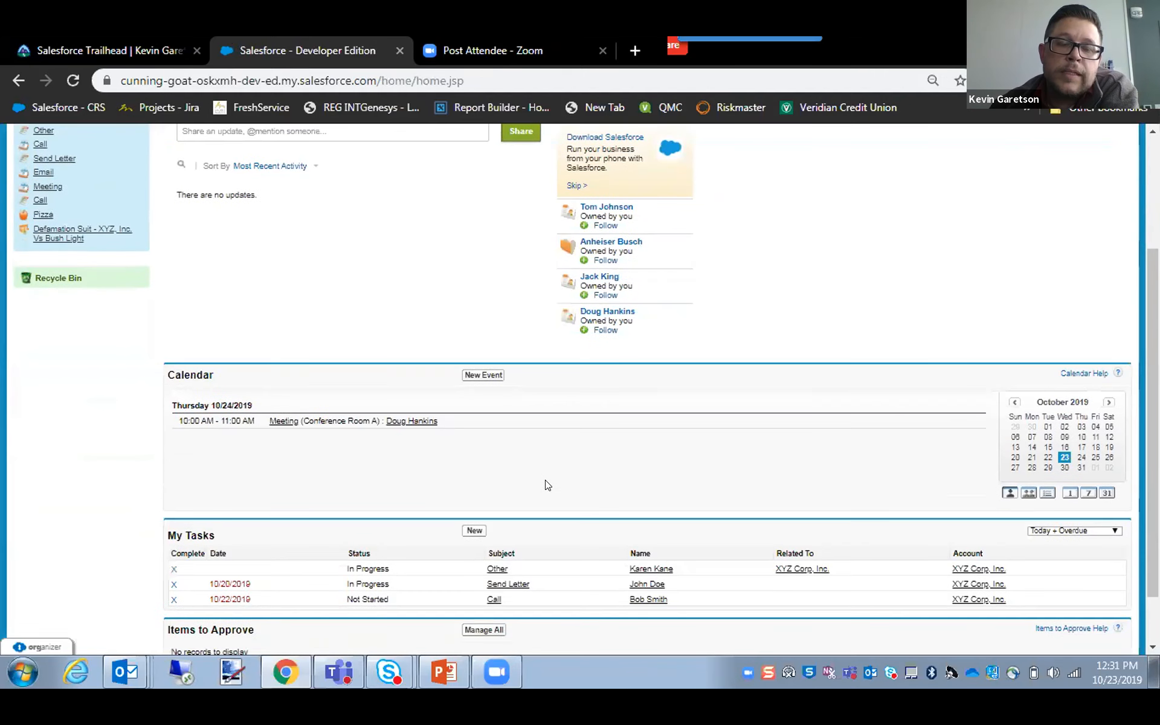
pyautogui.scroll(-2, 547, 485)
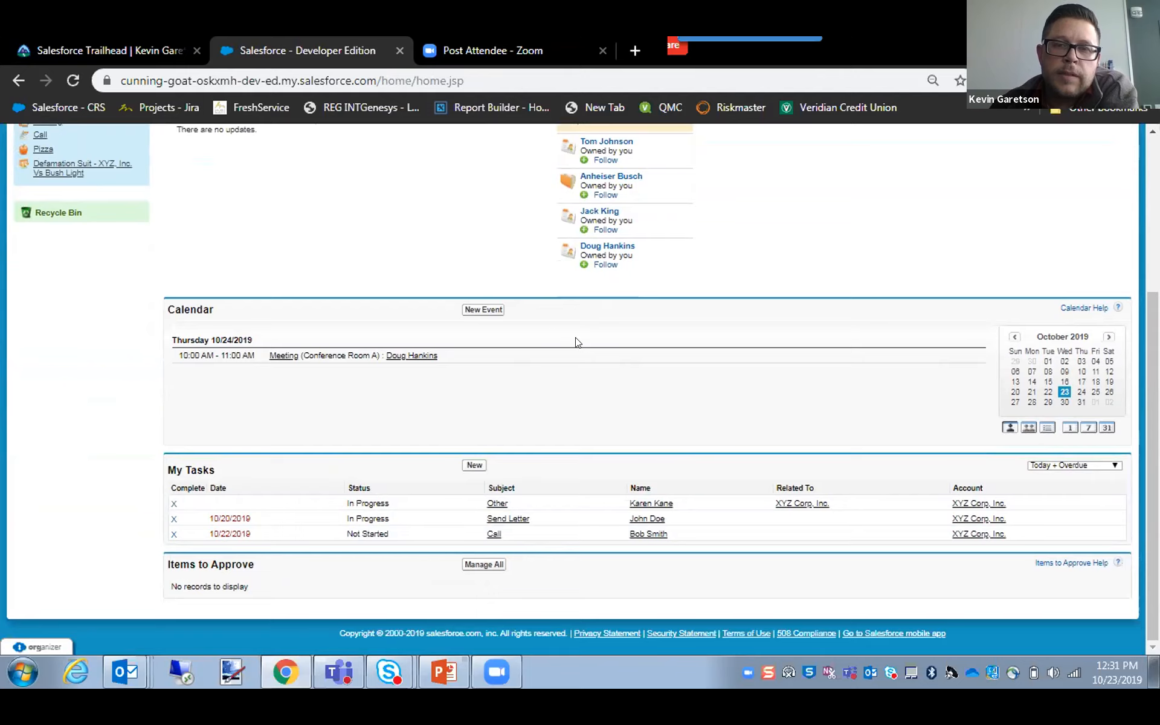
pyautogui.scroll(4, 580, 342)
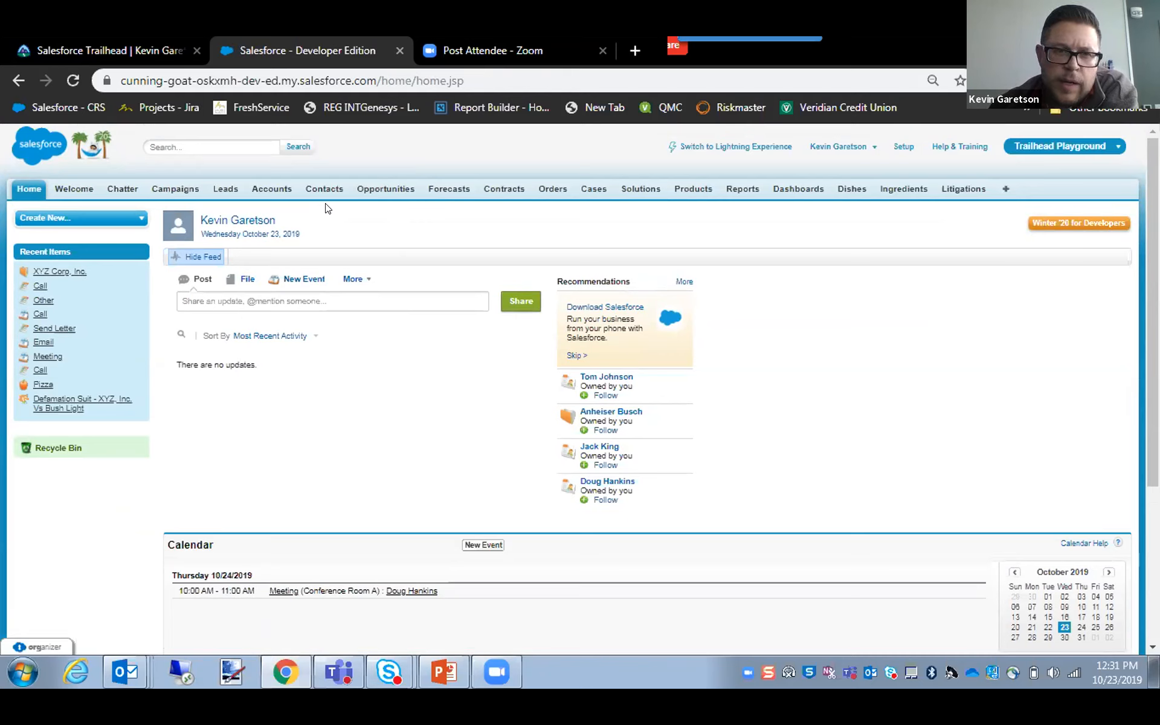
pyautogui.click(265, 191)
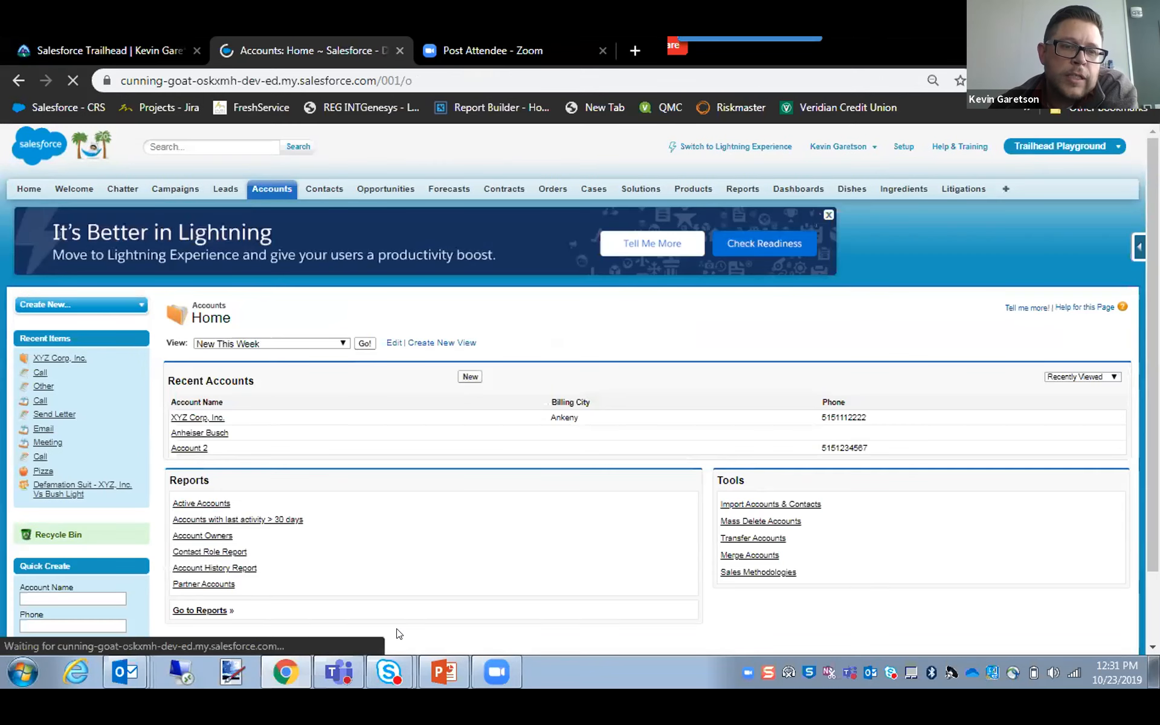
pyautogui.scroll(-1, 357, 403)
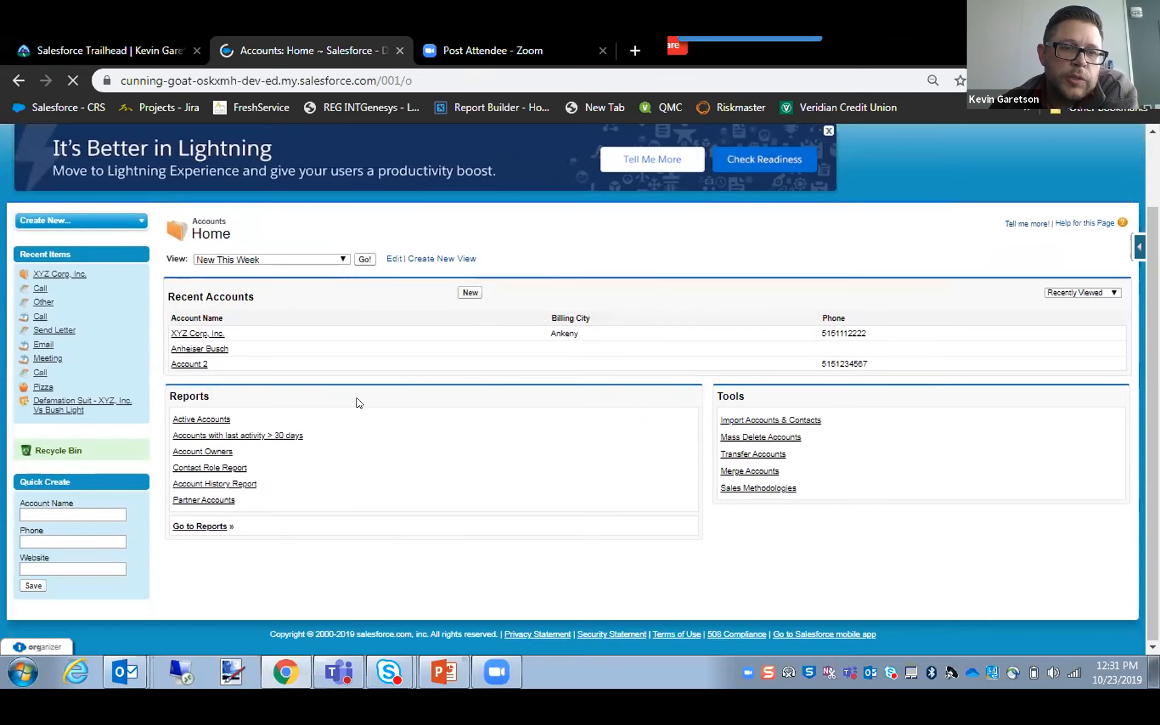
pyautogui.click(197, 334)
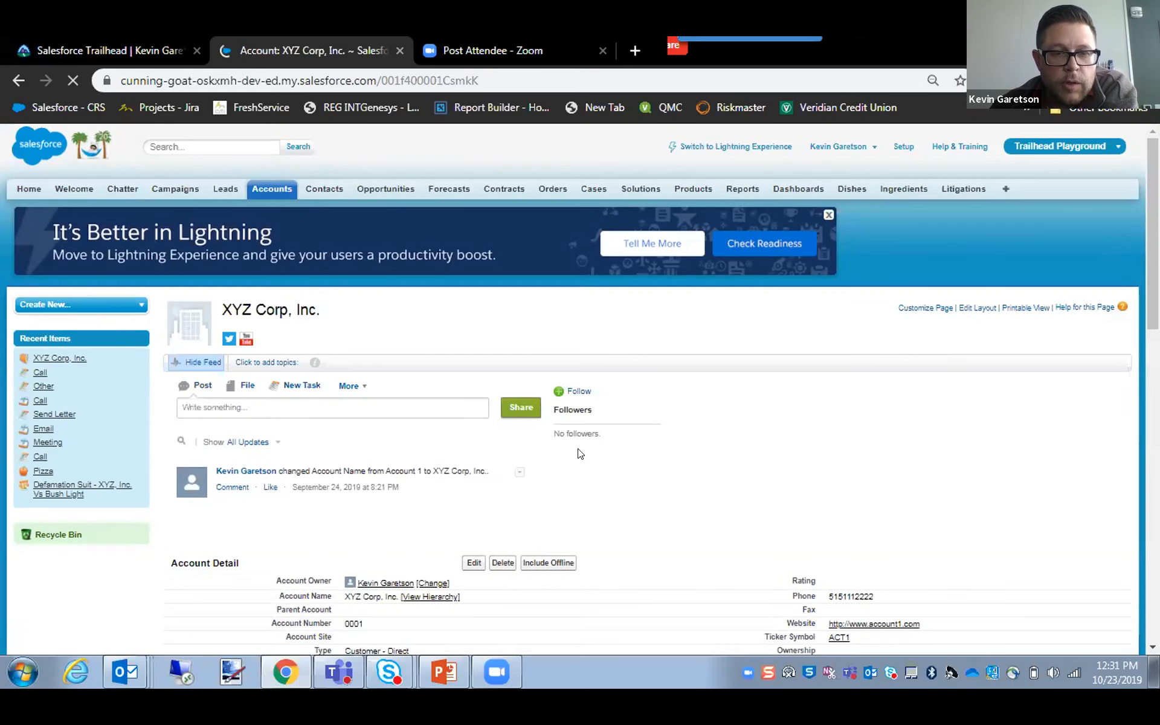
# Open a new task form from the account's Open Activities to view its Related To field, and return to the account.
pyautogui.scroll(-2, 640, 453)
pyautogui.scroll(-7, 690, 453)
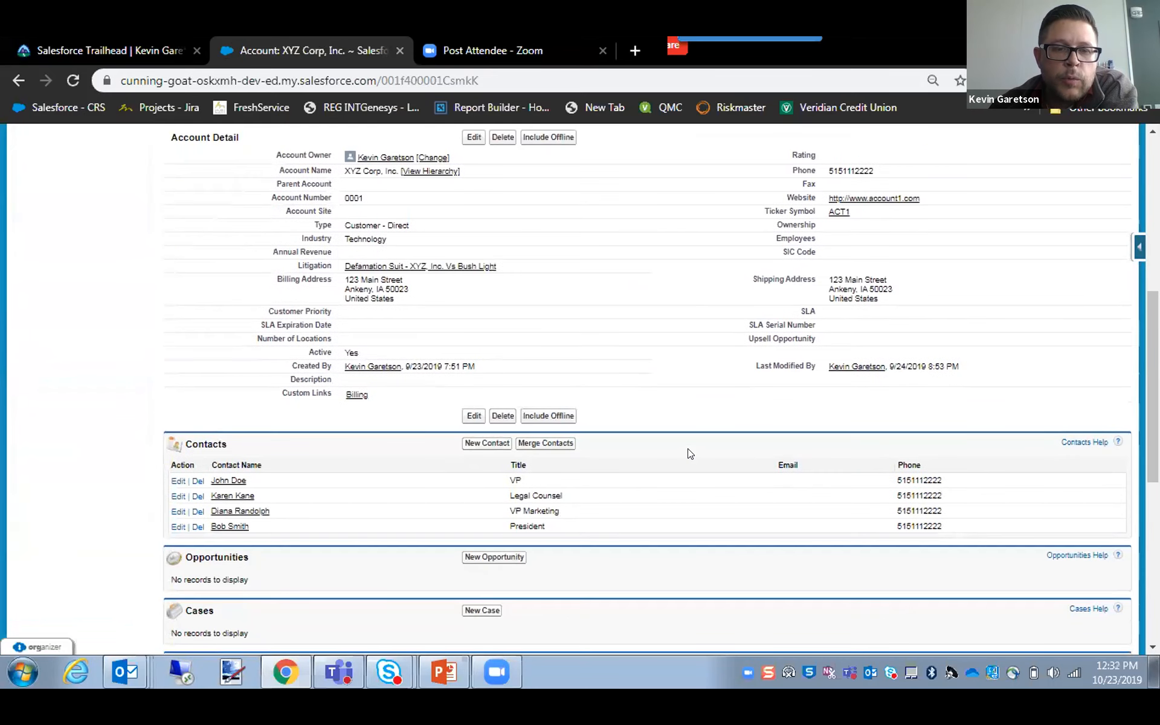
pyautogui.scroll(-1, 687, 453)
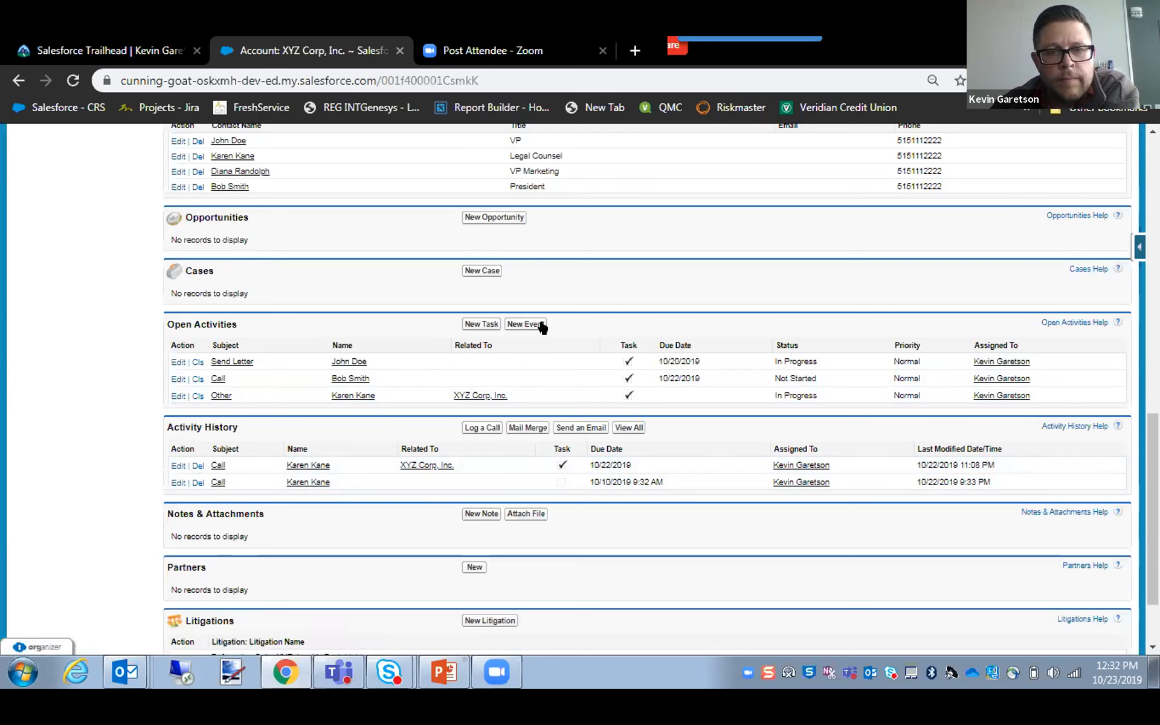
pyautogui.click(470, 327)
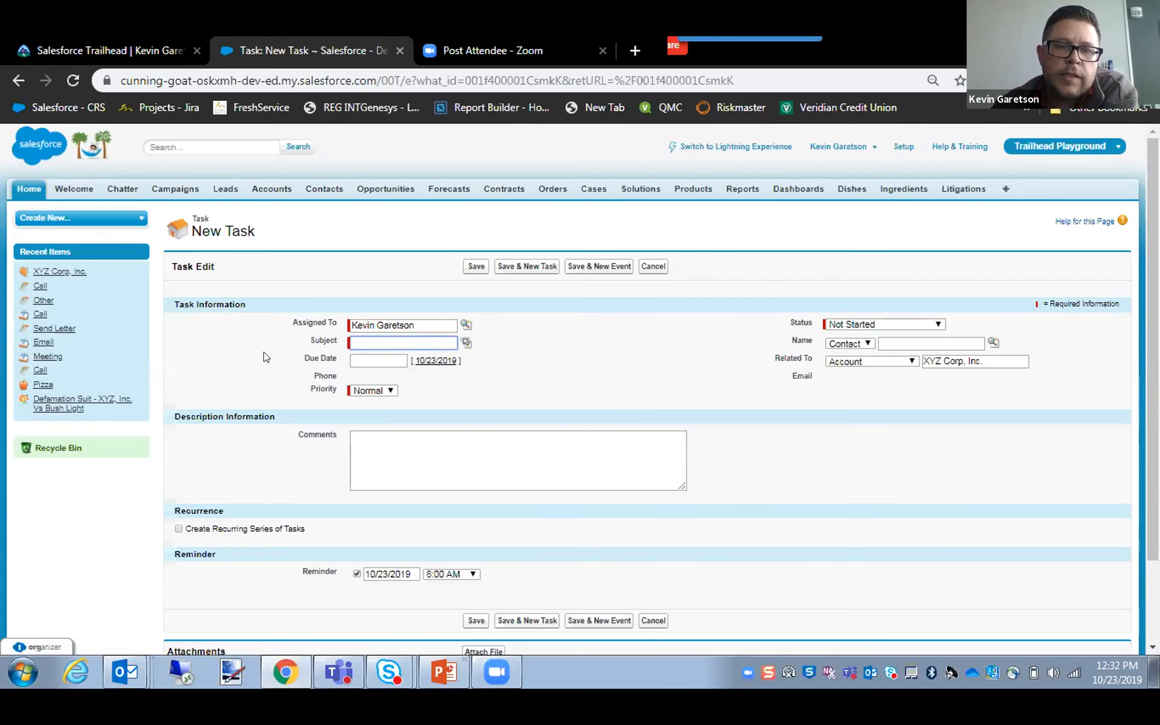
pyautogui.click(18, 81)
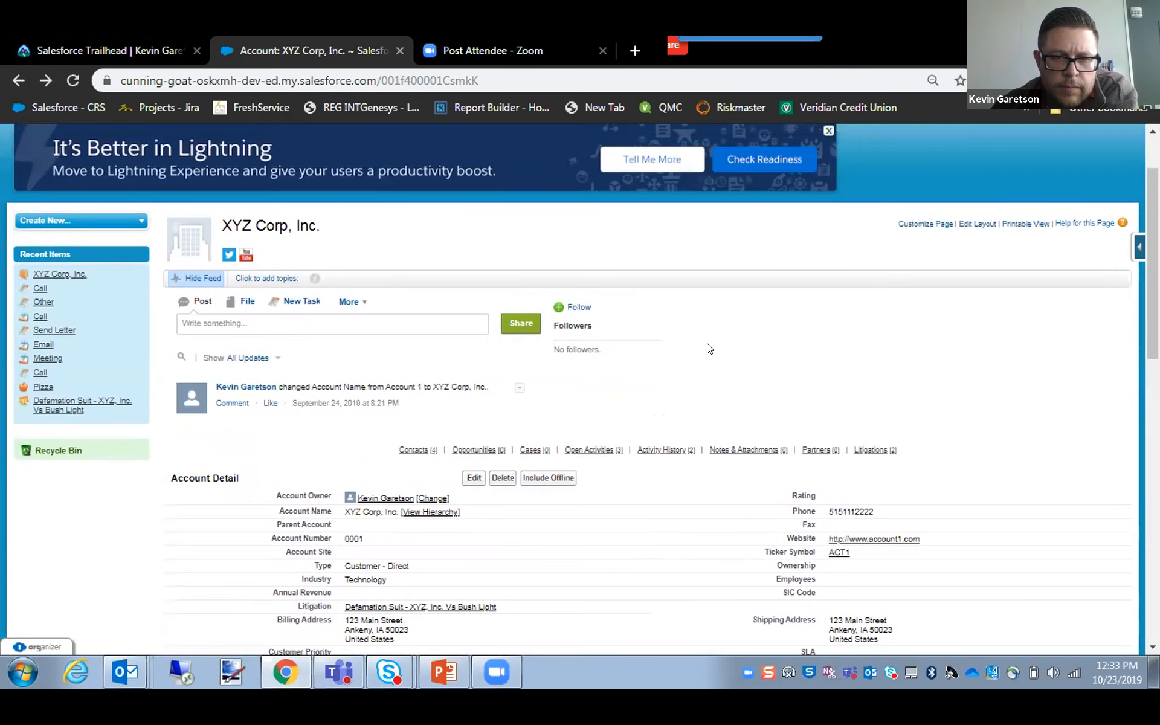
# Review the XYZ Corp, Inc. account's details and related lists, and switch to the Salesforce Activity Management presentation in PowerPoint.
pyautogui.scroll(-1, 710, 349)
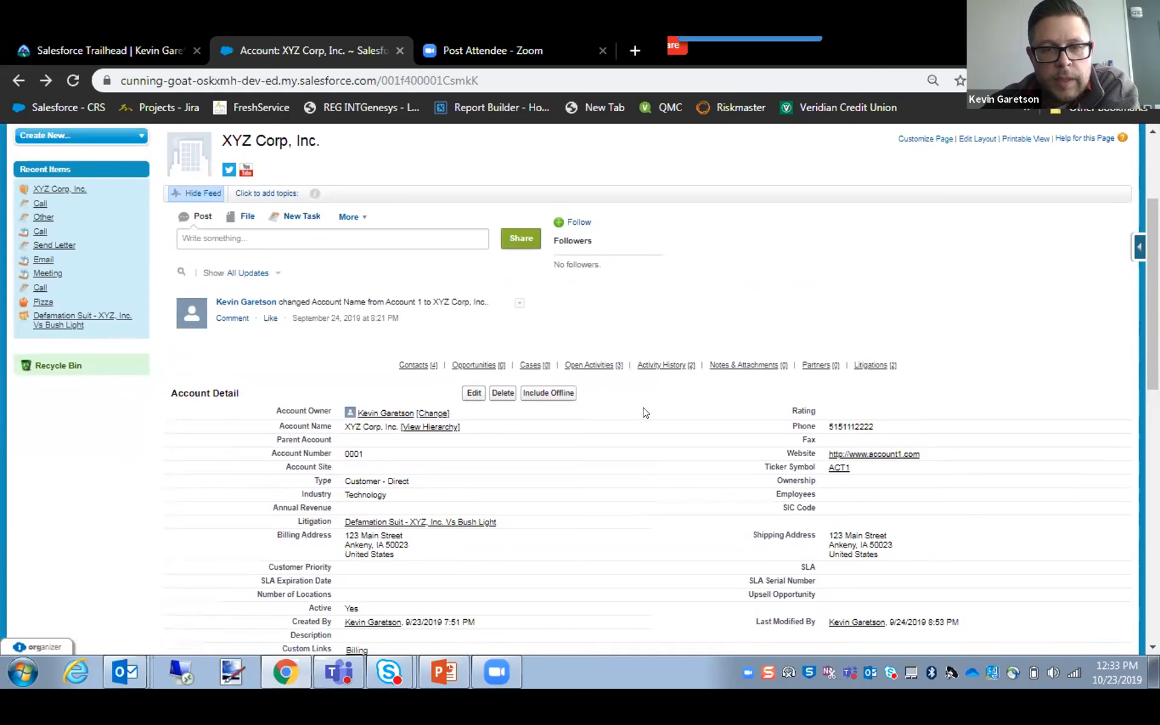
pyautogui.scroll(2, 644, 411)
pyautogui.scroll(-2, 719, 393)
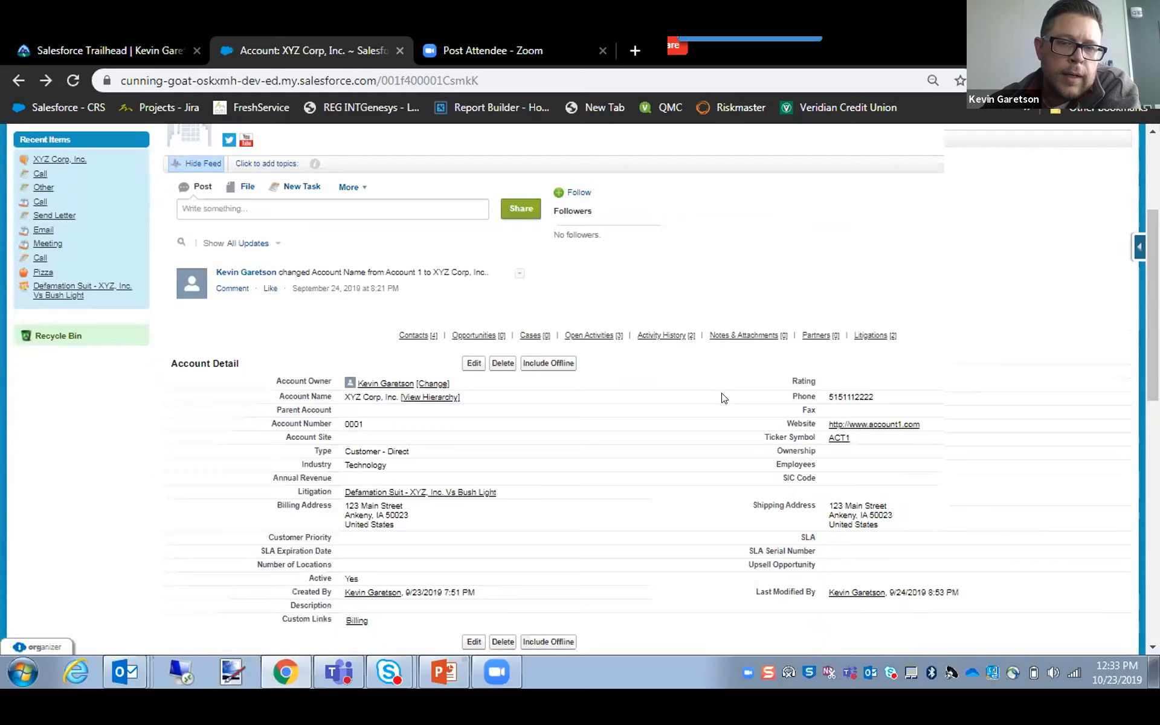
pyautogui.scroll(-2, 723, 399)
pyautogui.scroll(-2, 683, 458)
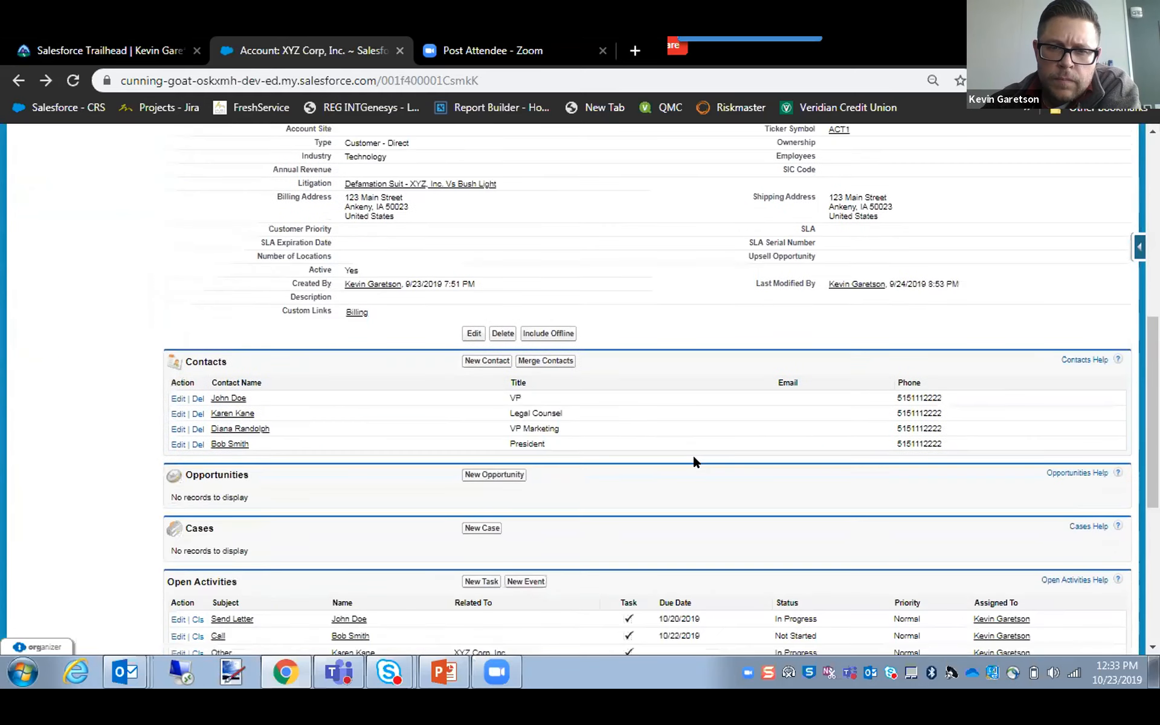
pyautogui.scroll(7, 584, 484)
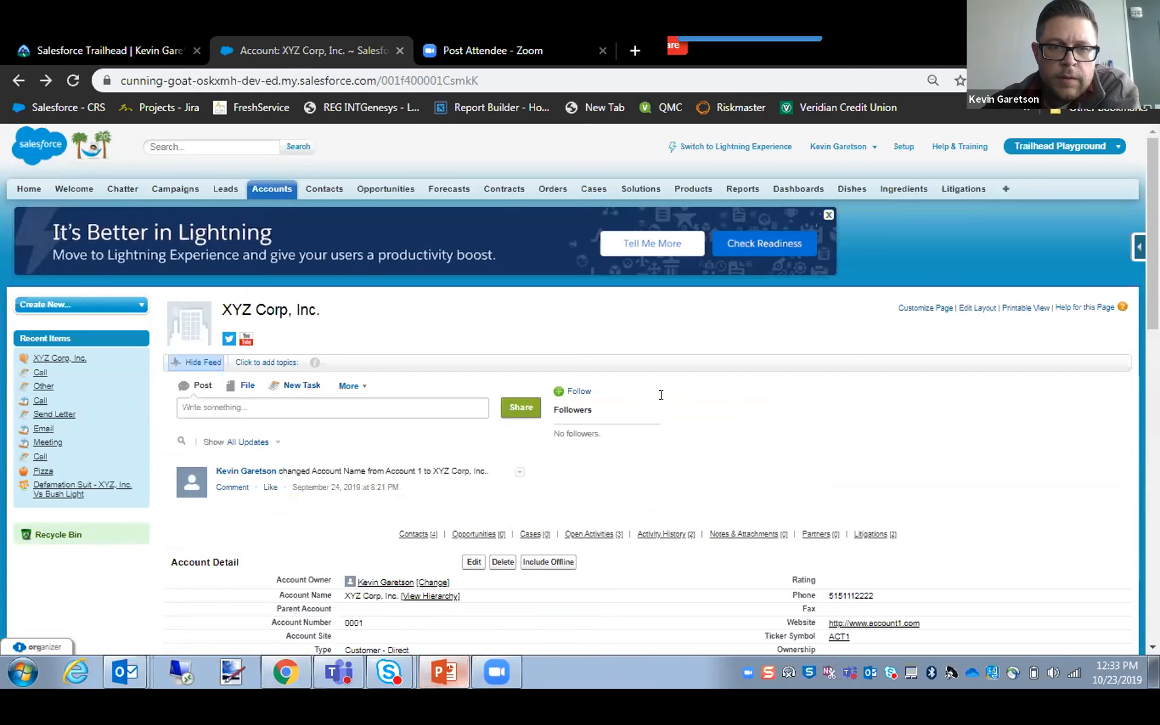
pyautogui.hotkey('alt', 'Tab')
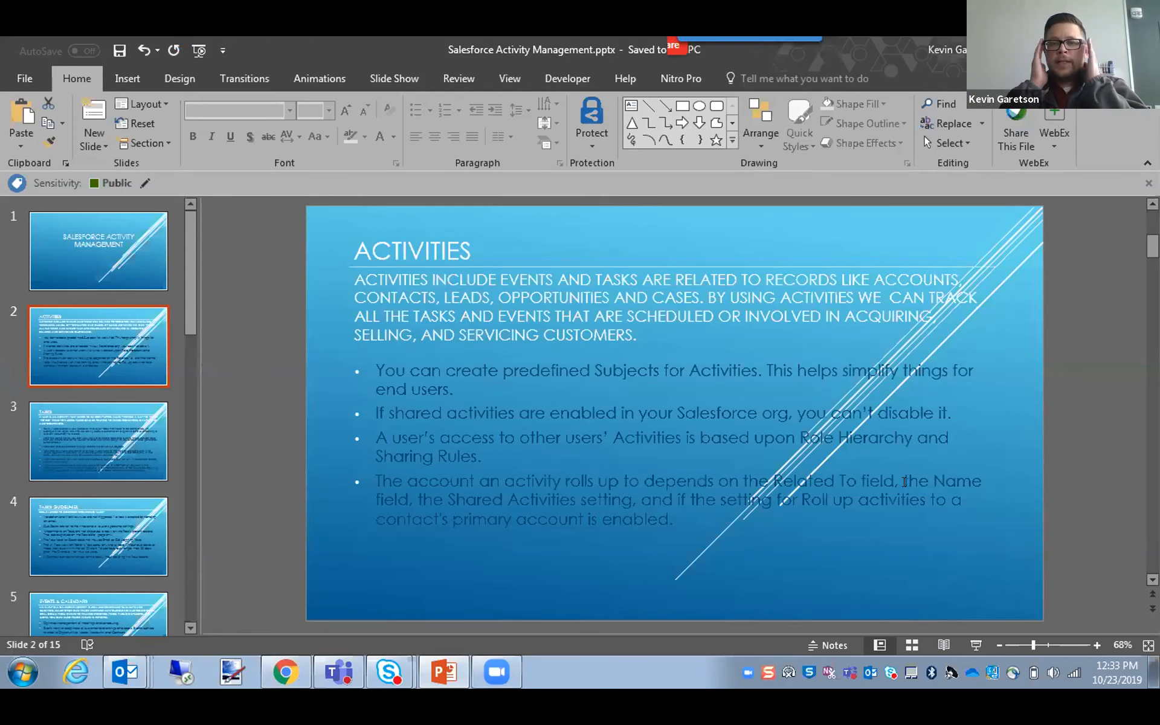
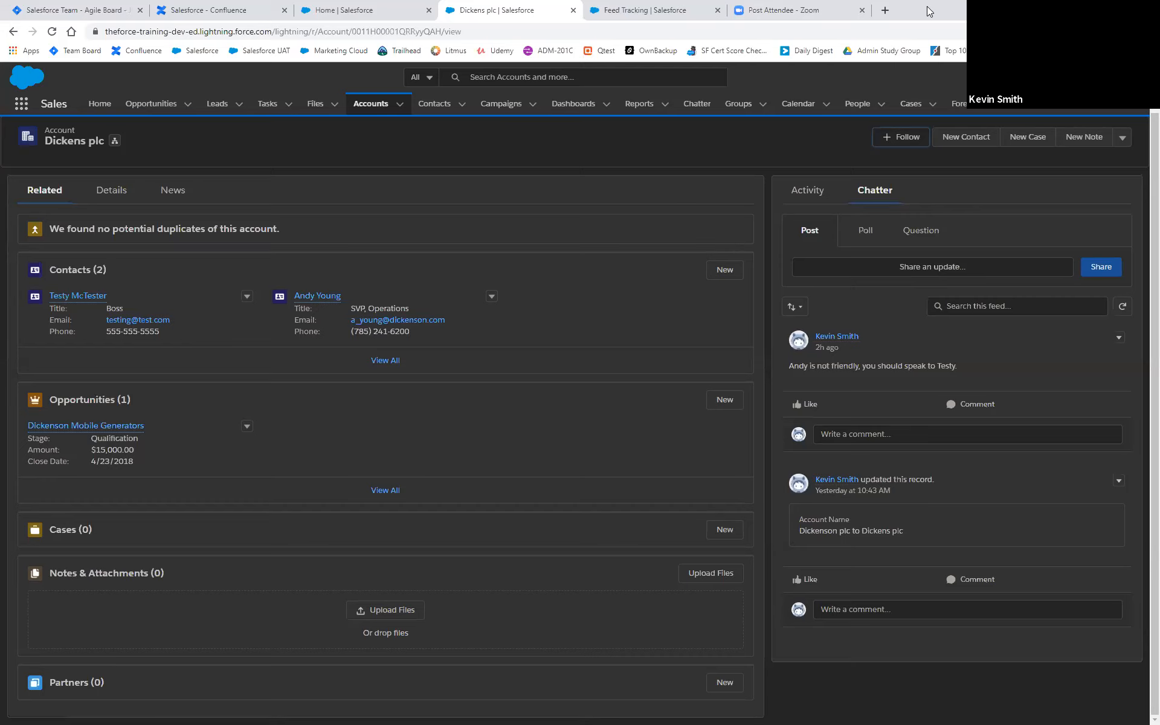
# Open Salesforce Setup from the Dickens plc account and go to the Users administration page.
pyautogui.doubleClick(880, 13)
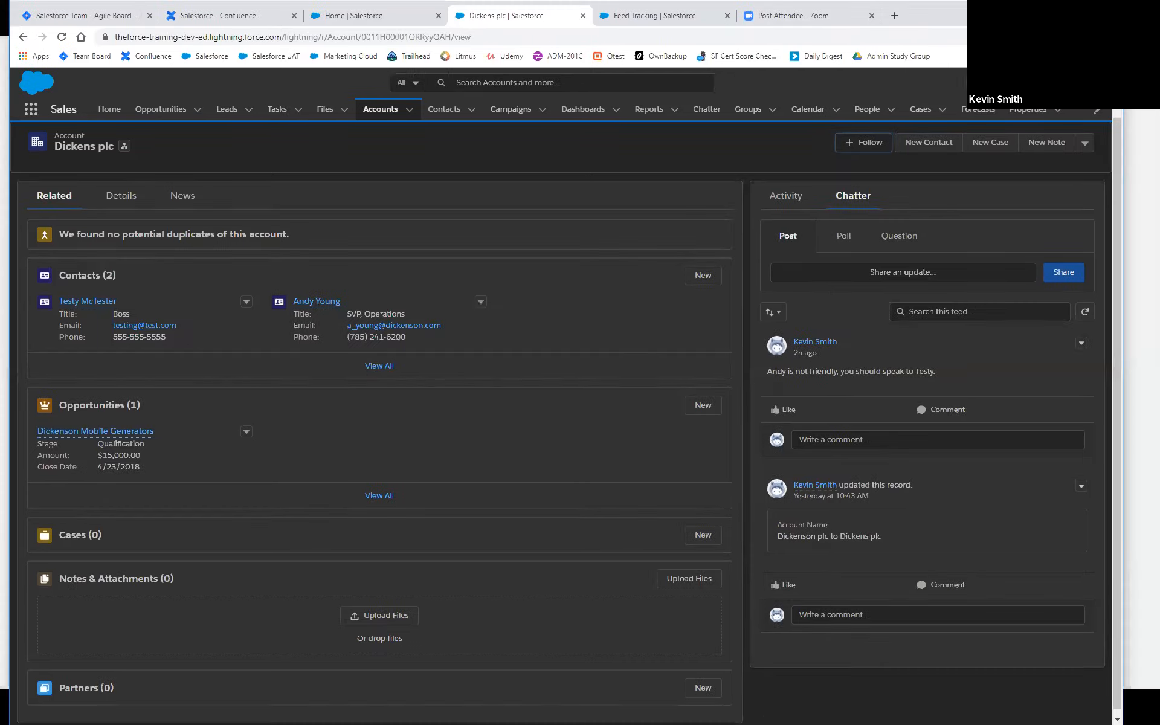
pyautogui.click(1057, 83)
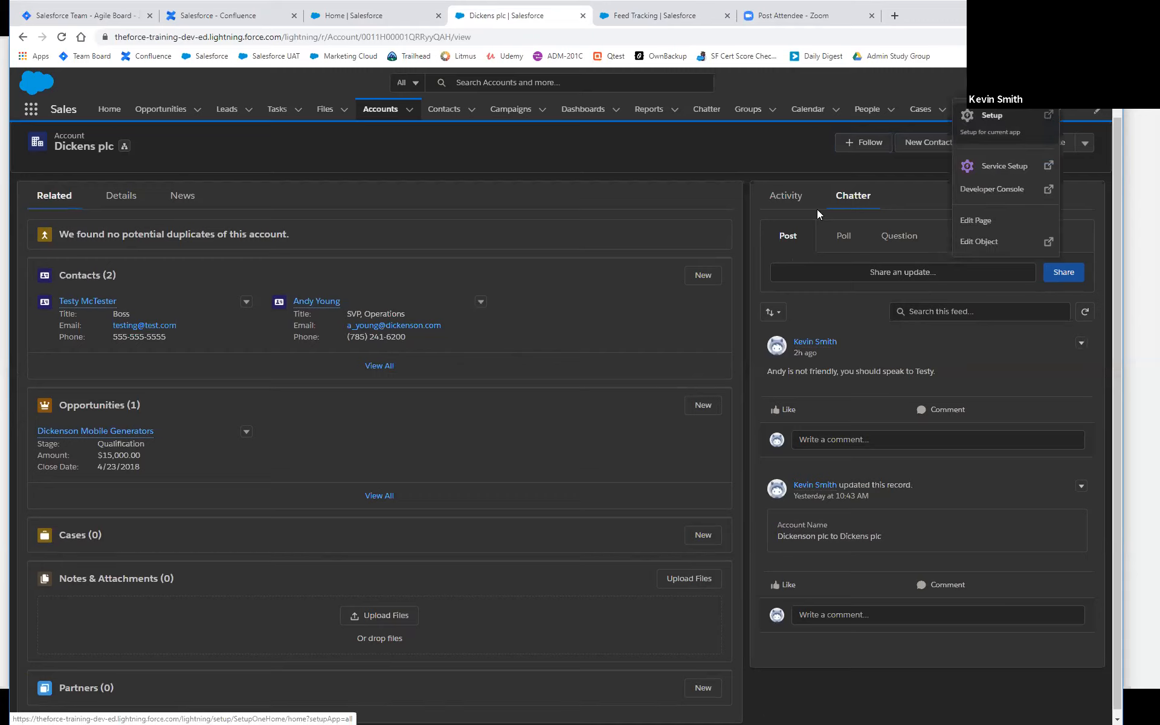
pyautogui.click(991, 116)
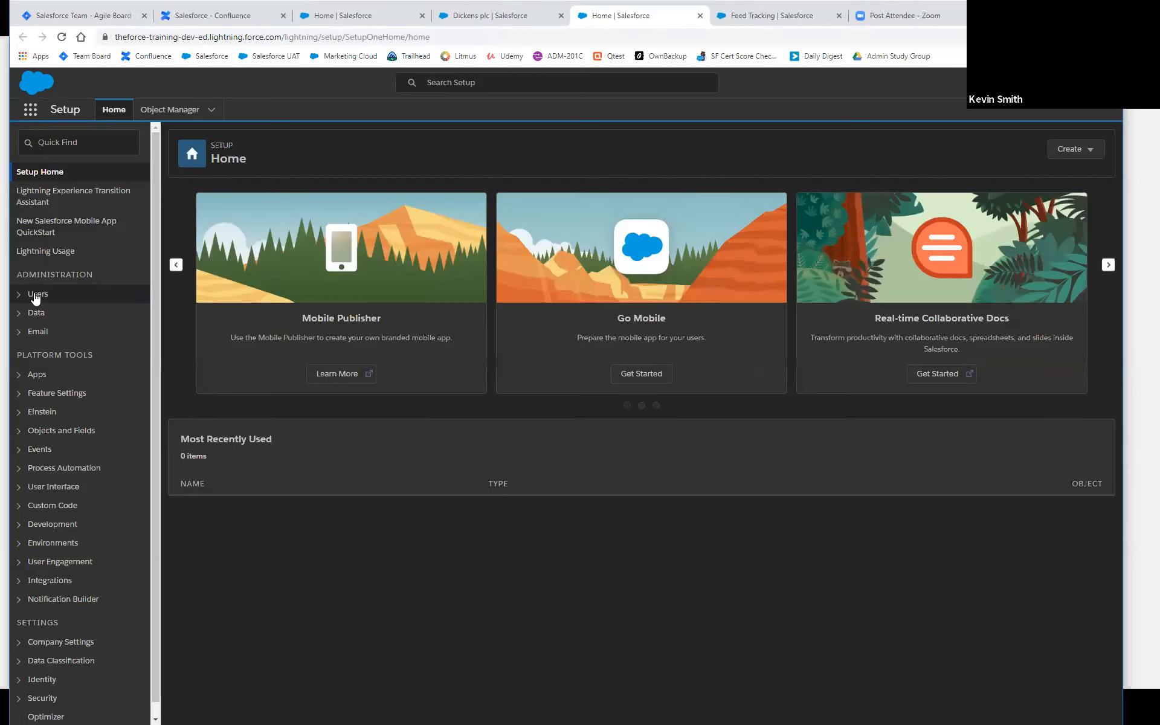
pyautogui.click(35, 296)
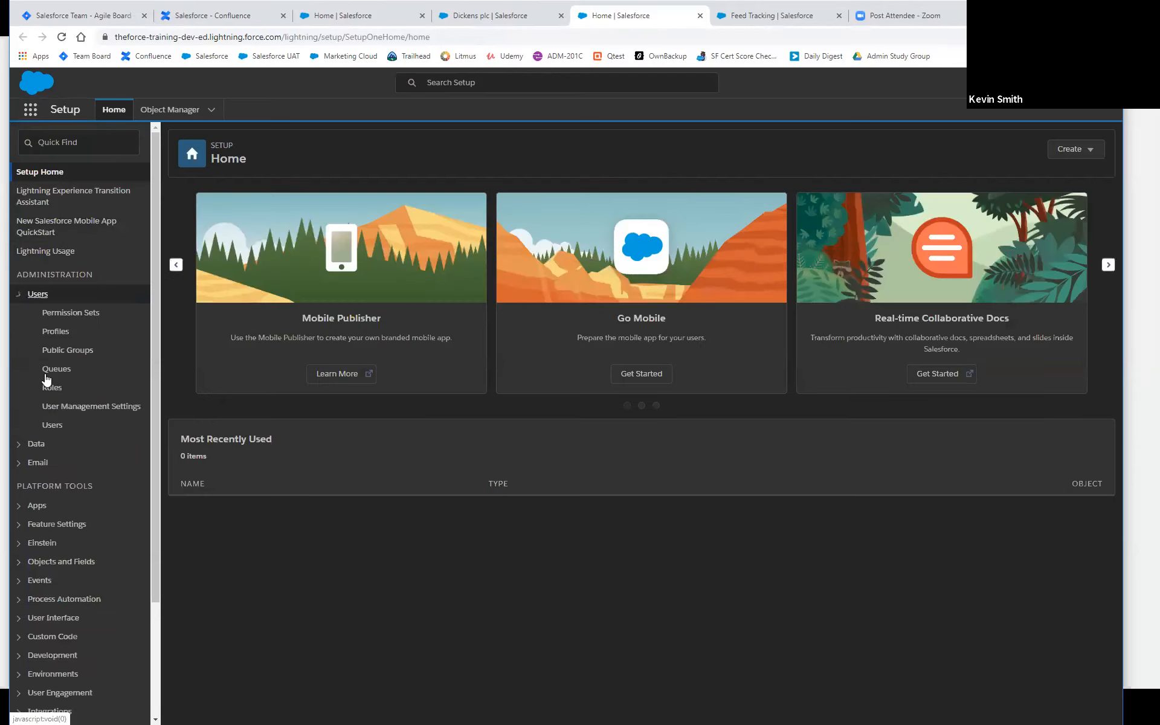
pyautogui.click(52, 424)
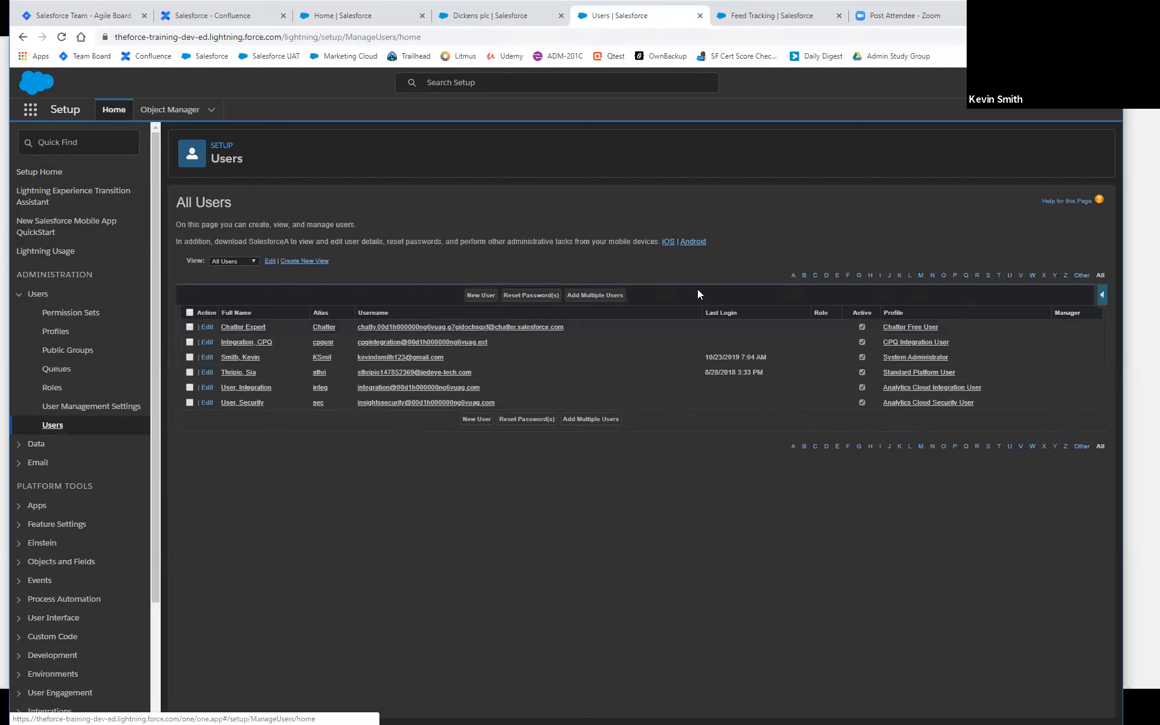
# Start a new user record and look over the available User License options.
pyautogui.click(481, 296)
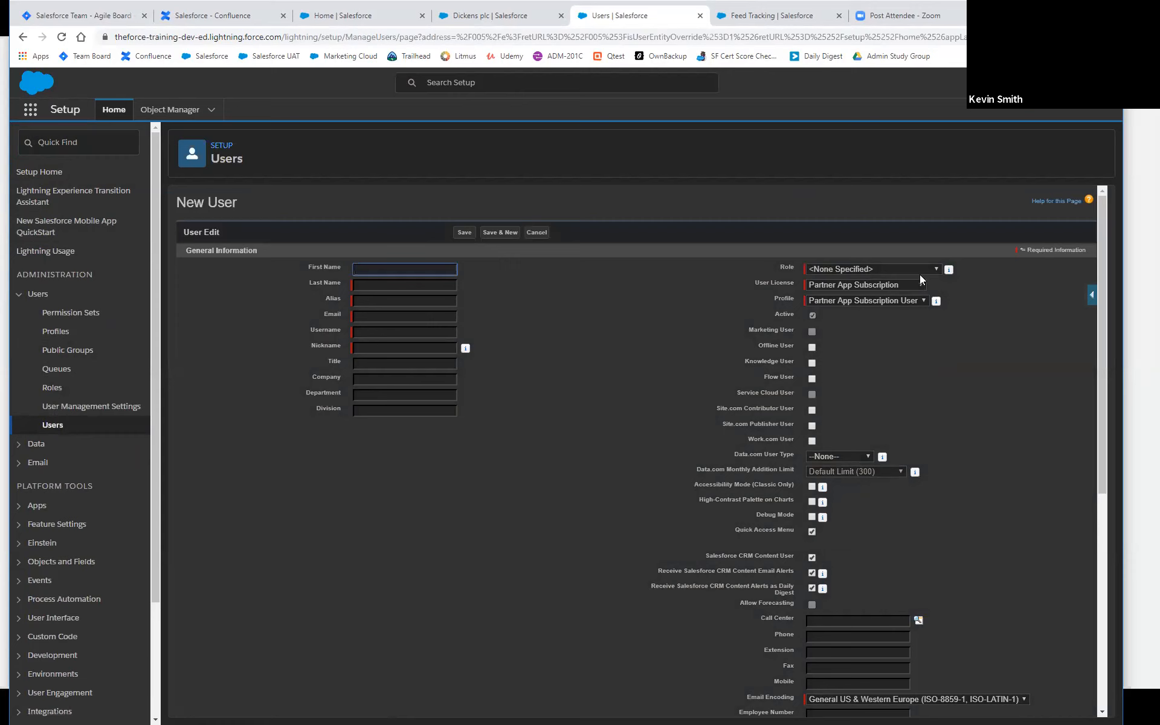
pyautogui.click(923, 283)
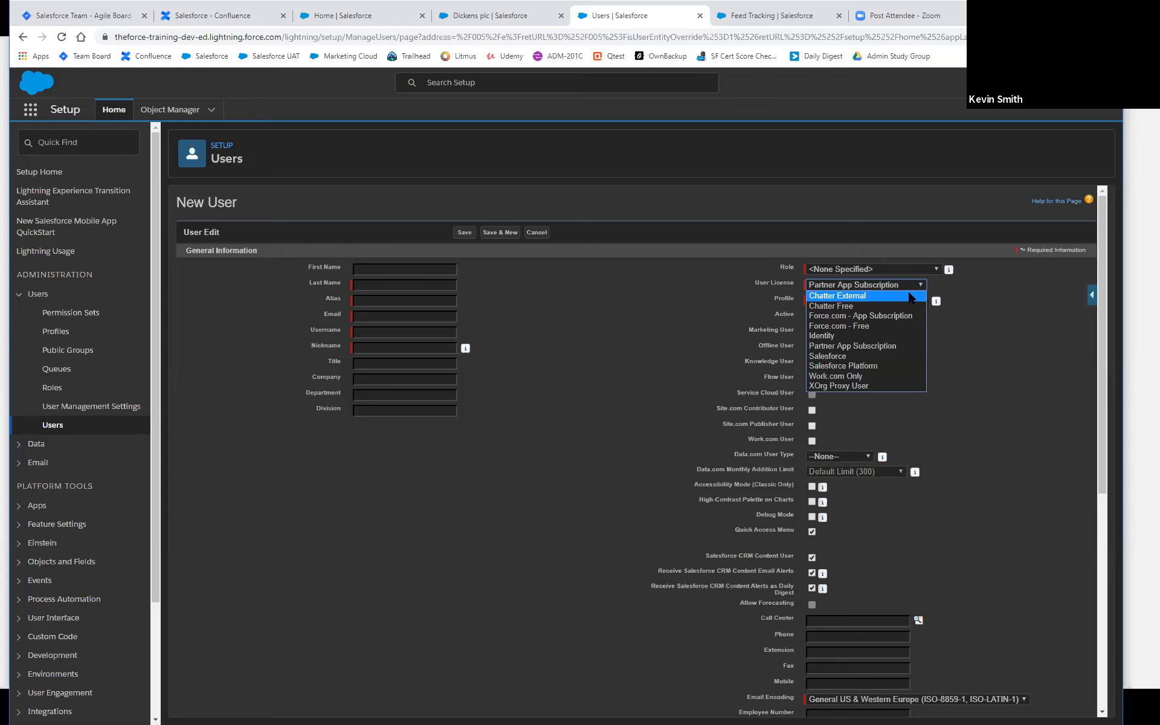
pyautogui.click(629, 291)
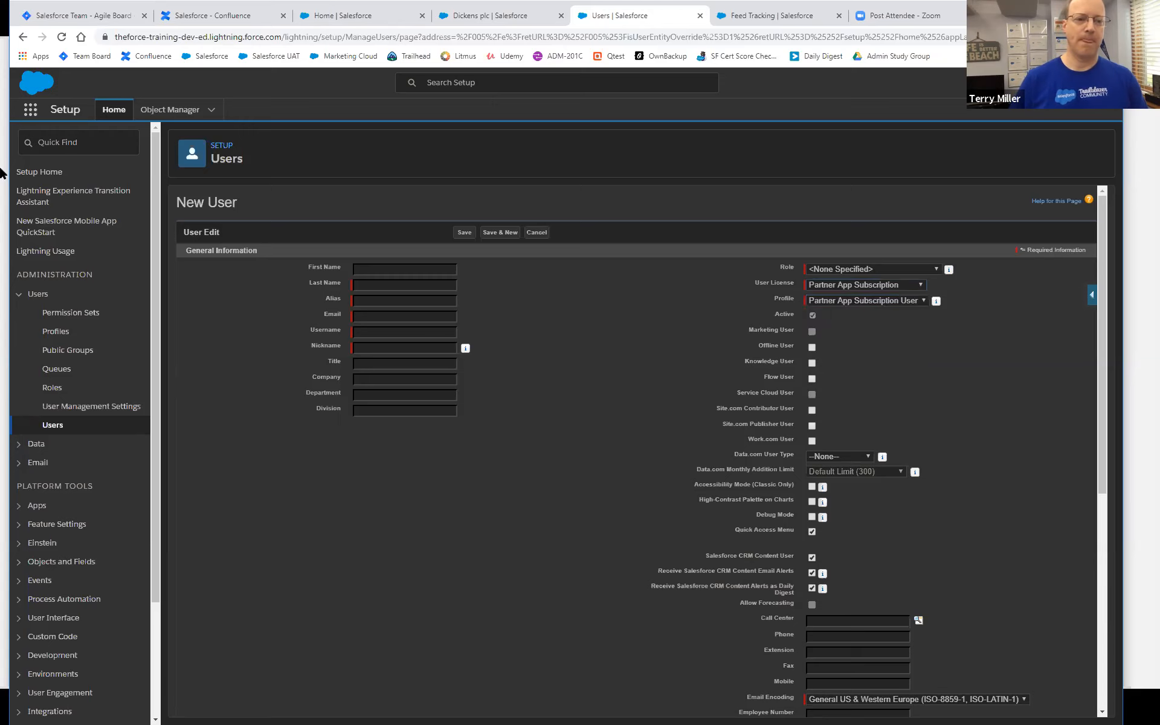
# Find Company Information in Setup by searching "company info" and review its user, permission set and feature licenses.
pyautogui.click(75, 148)
pyautogui.write('company info')
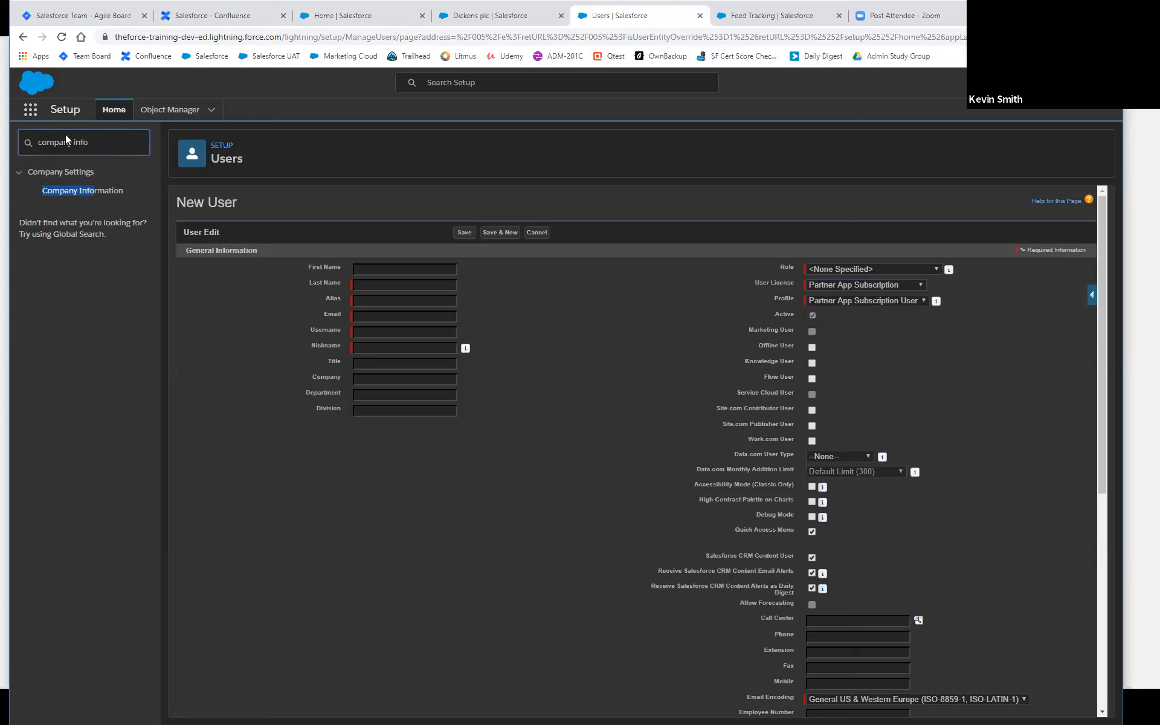
pyautogui.click(74, 191)
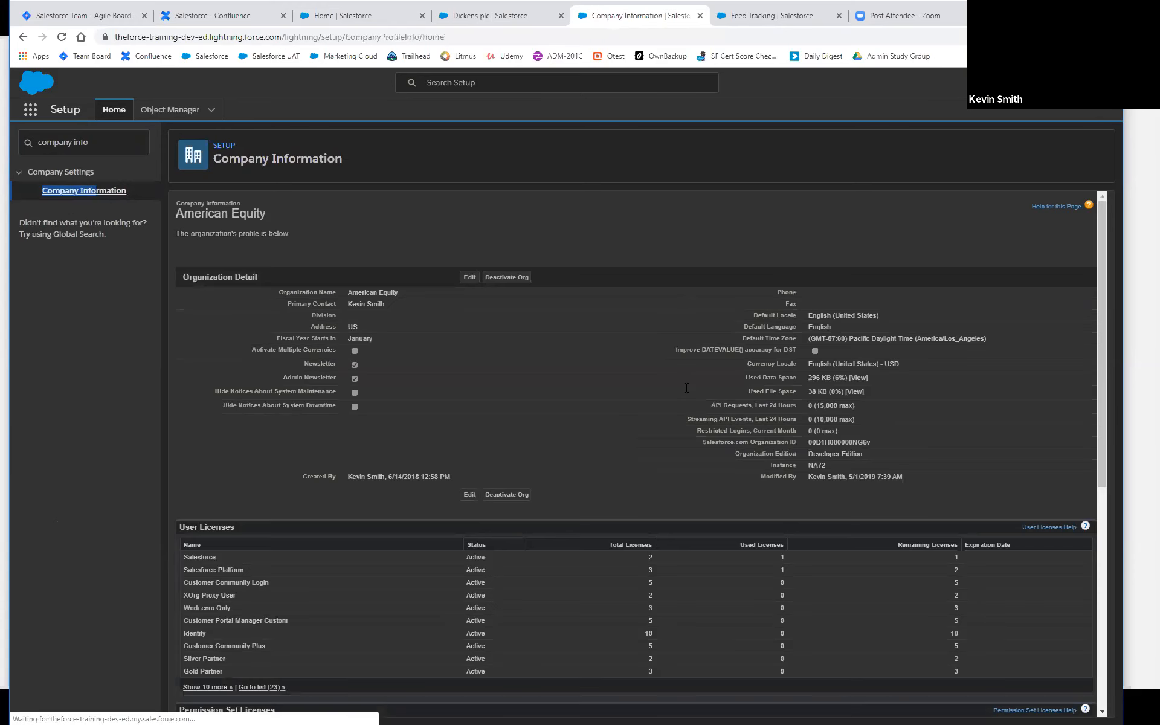
pyautogui.scroll(-4, 661, 438)
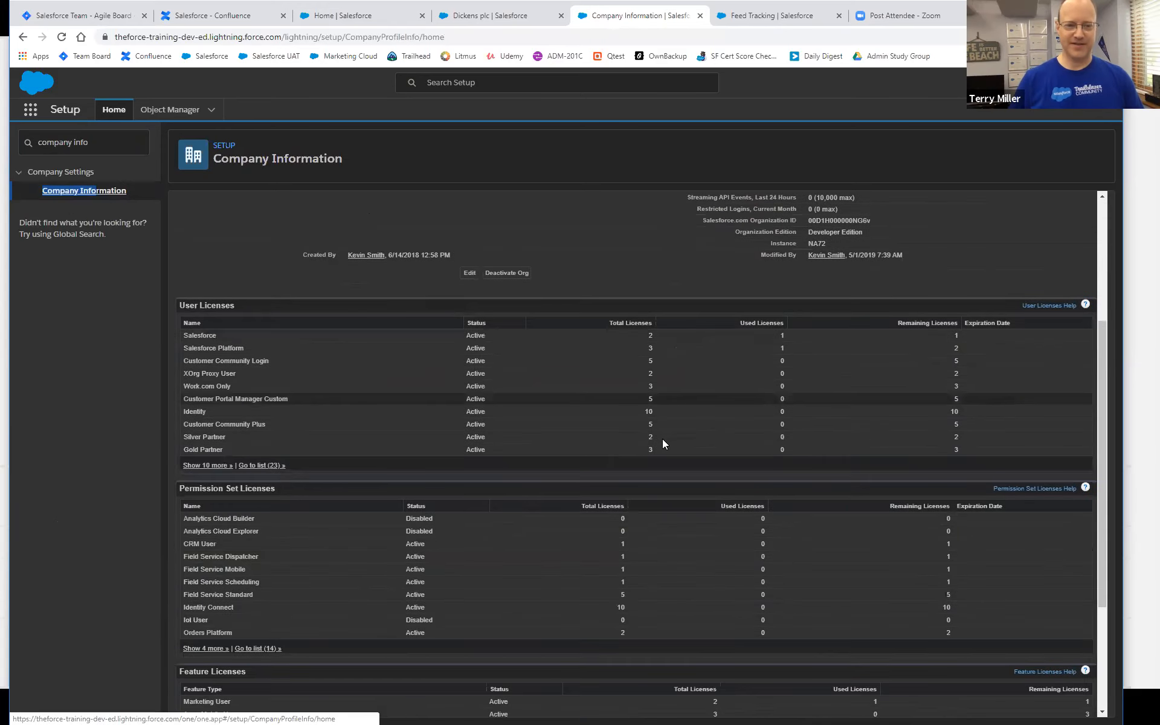
pyautogui.scroll(-3, 662, 438)
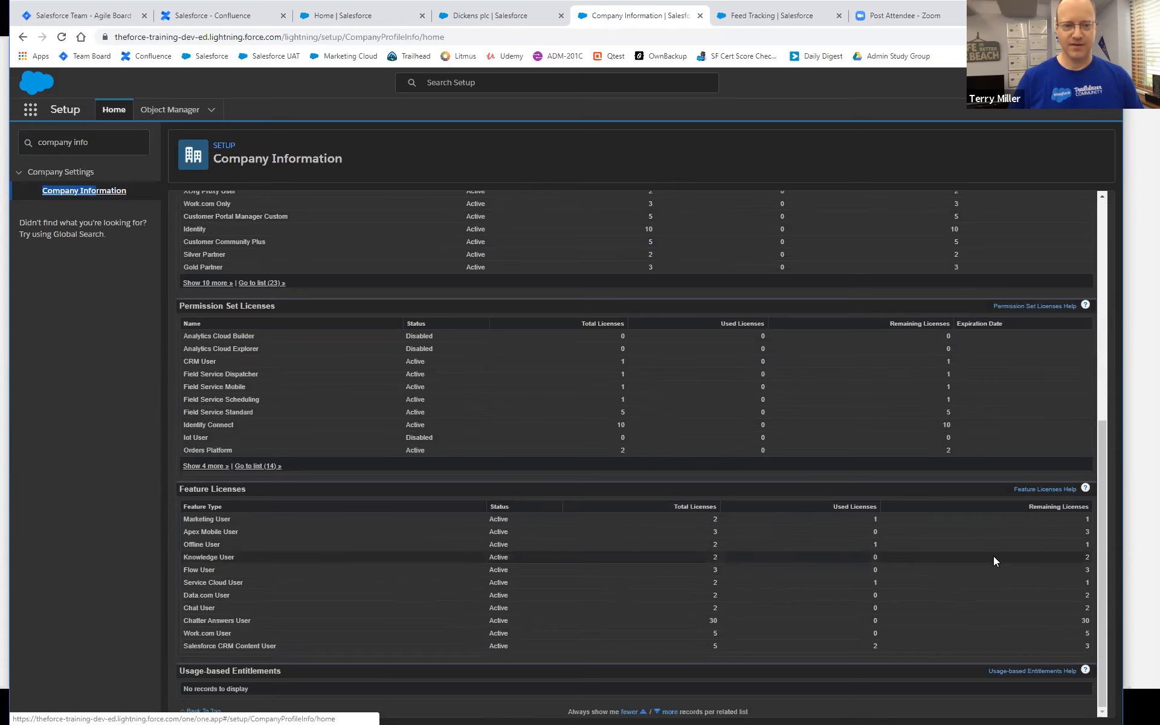
pyautogui.scroll(4, 993, 556)
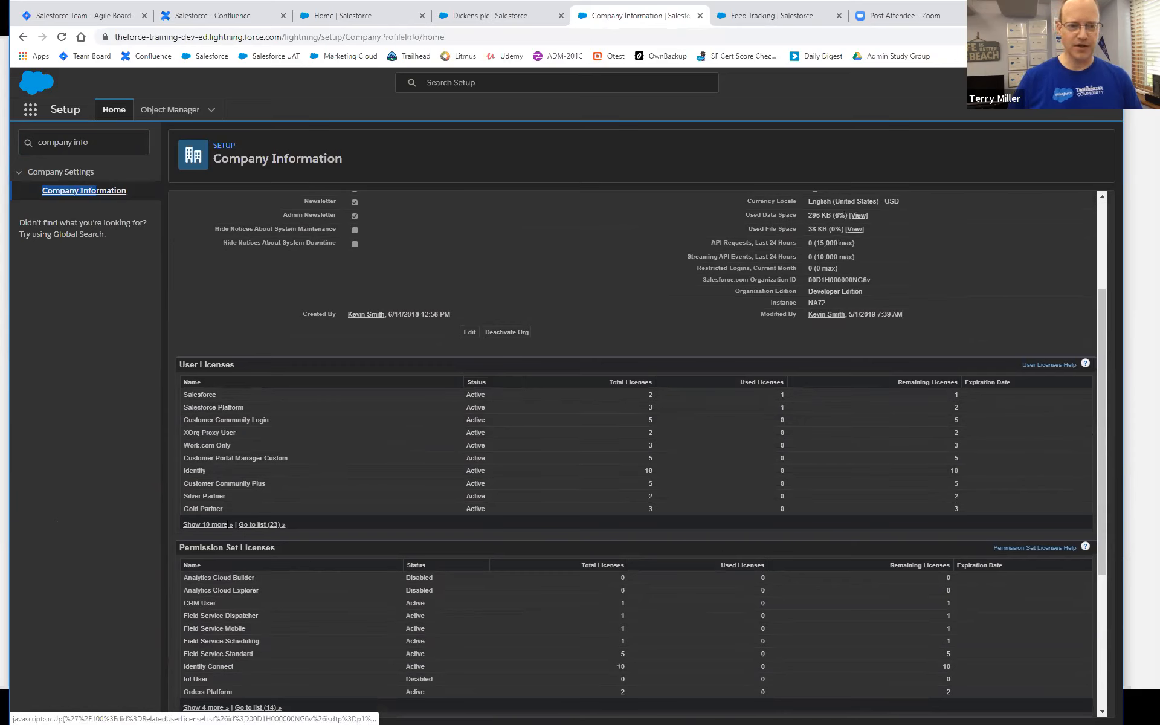
# Try the full User Licenses list, return to Company Information and expand the User Licenses related list to show more entries.
pyautogui.click(267, 525)
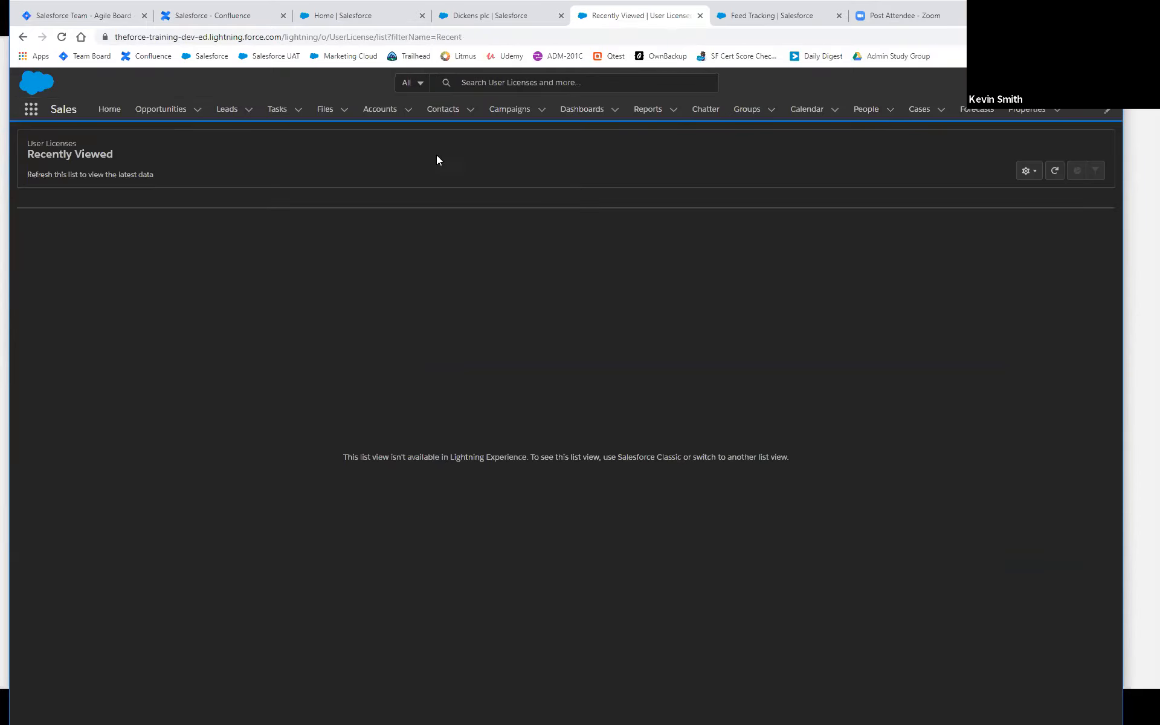
pyautogui.click(22, 37)
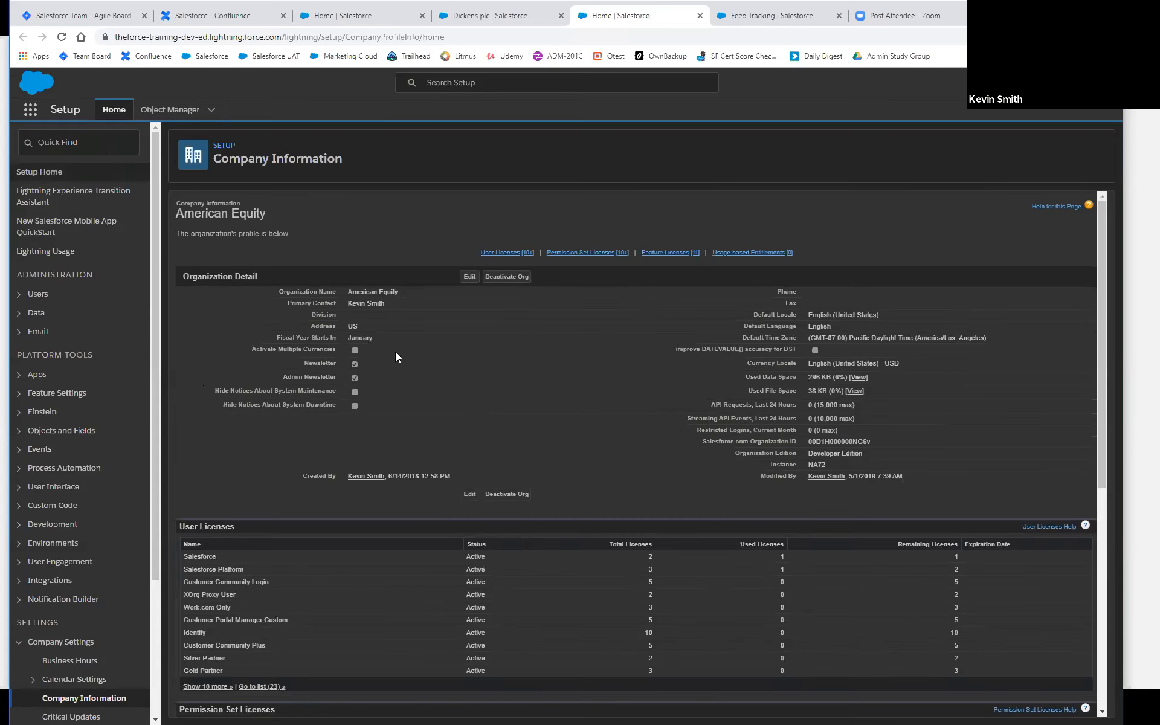
pyautogui.scroll(-2, 661, 519)
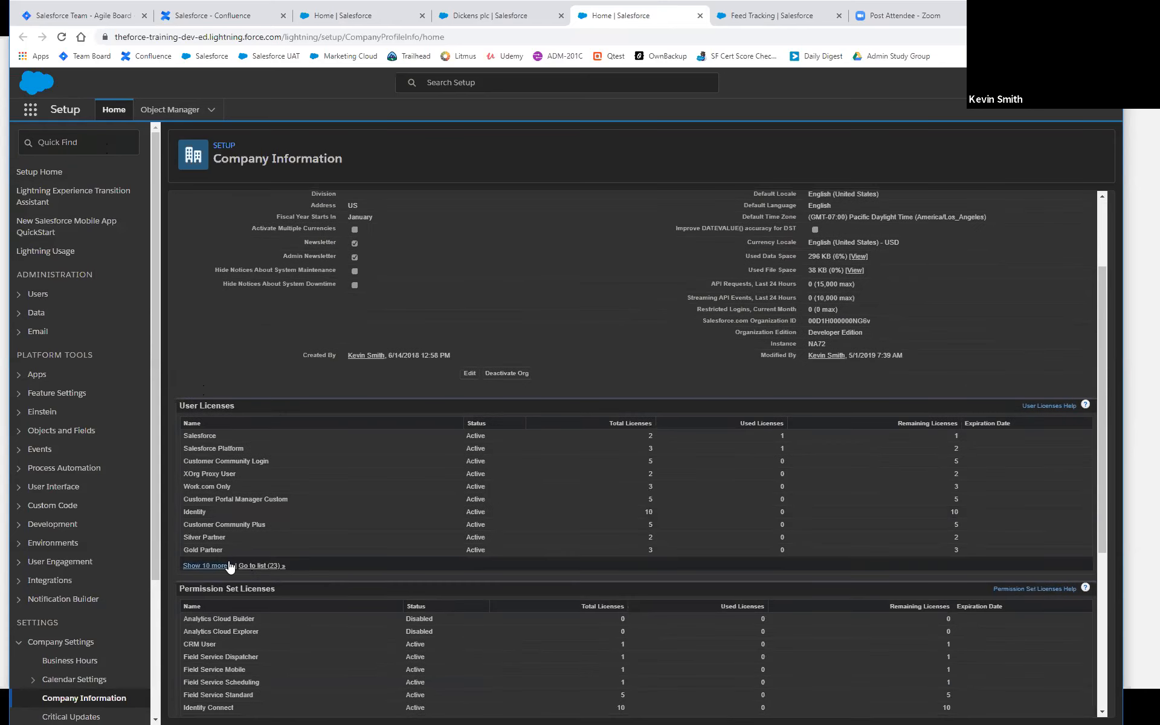
pyautogui.click(230, 565)
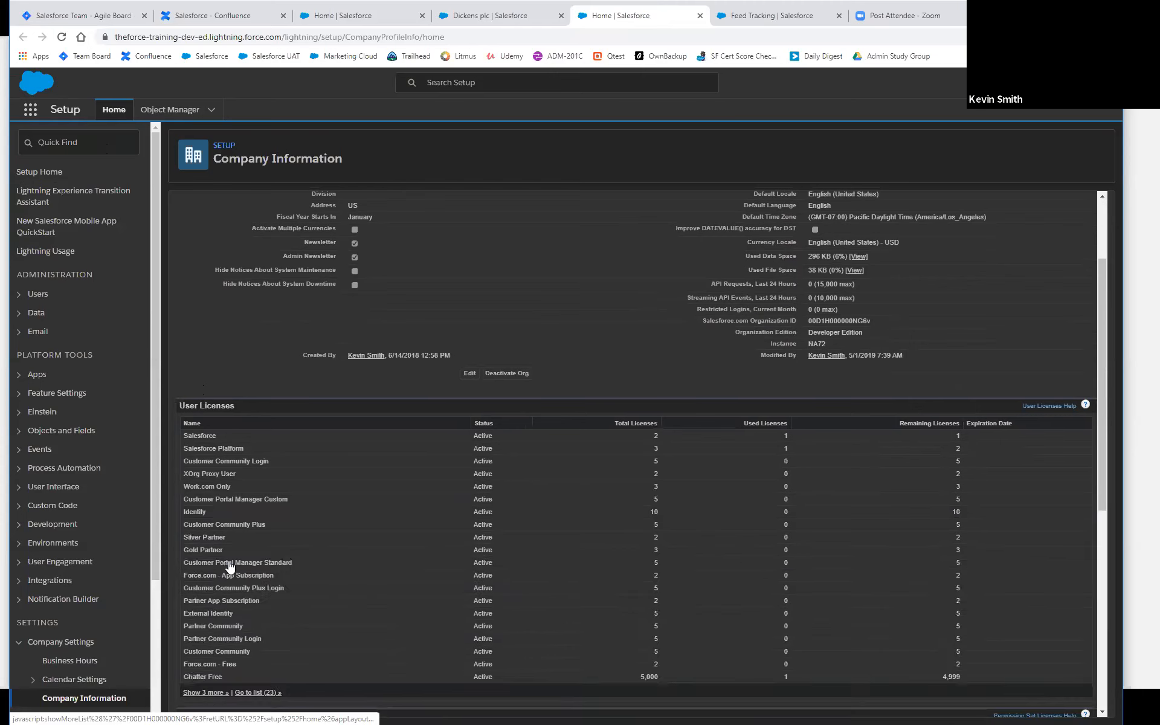
pyautogui.click(206, 694)
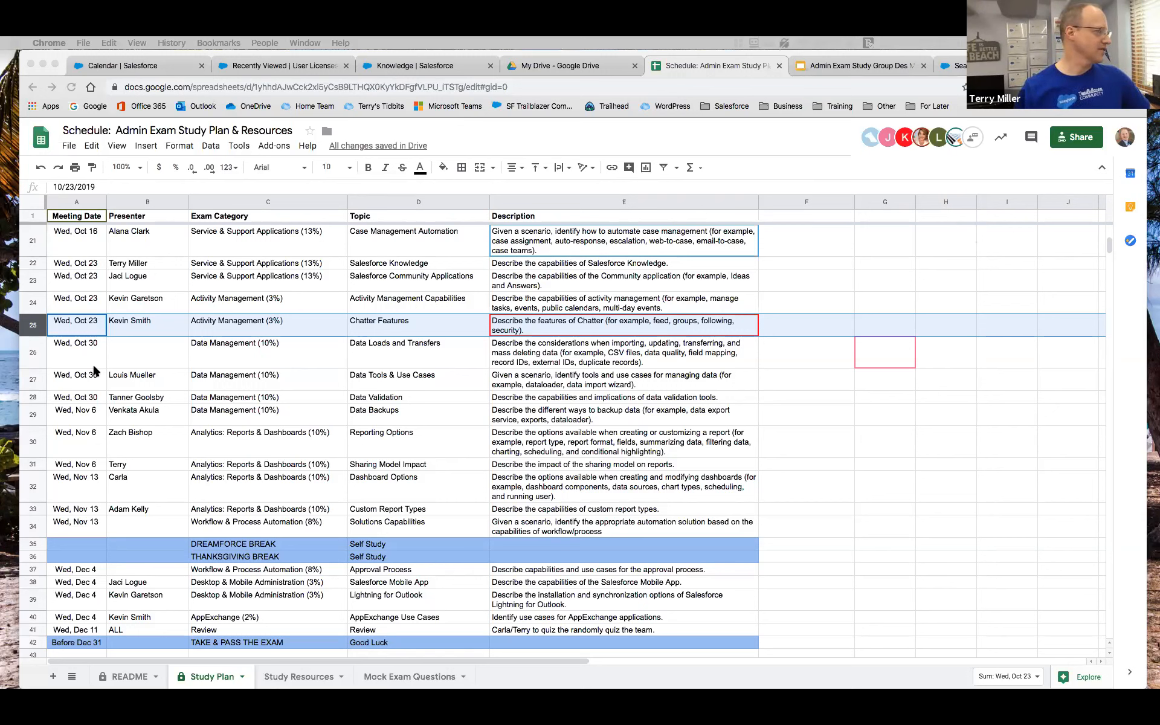
# In the Study Plan sheet, highlight the Oct 30 Data Management rows 26 to 28 and select the empty Data Loads and Transfers presenter cell.
pyautogui.click(32, 347)
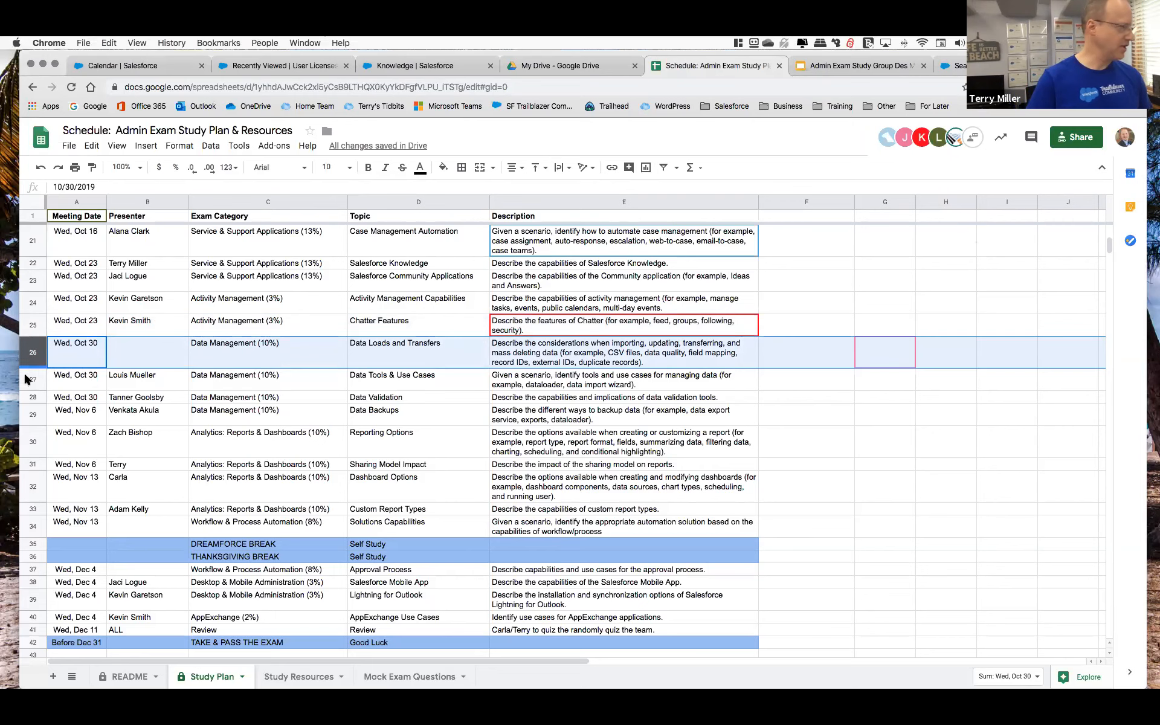
pyautogui.keyDown('shift'); pyautogui.click(31, 396); pyautogui.keyUp('shift')
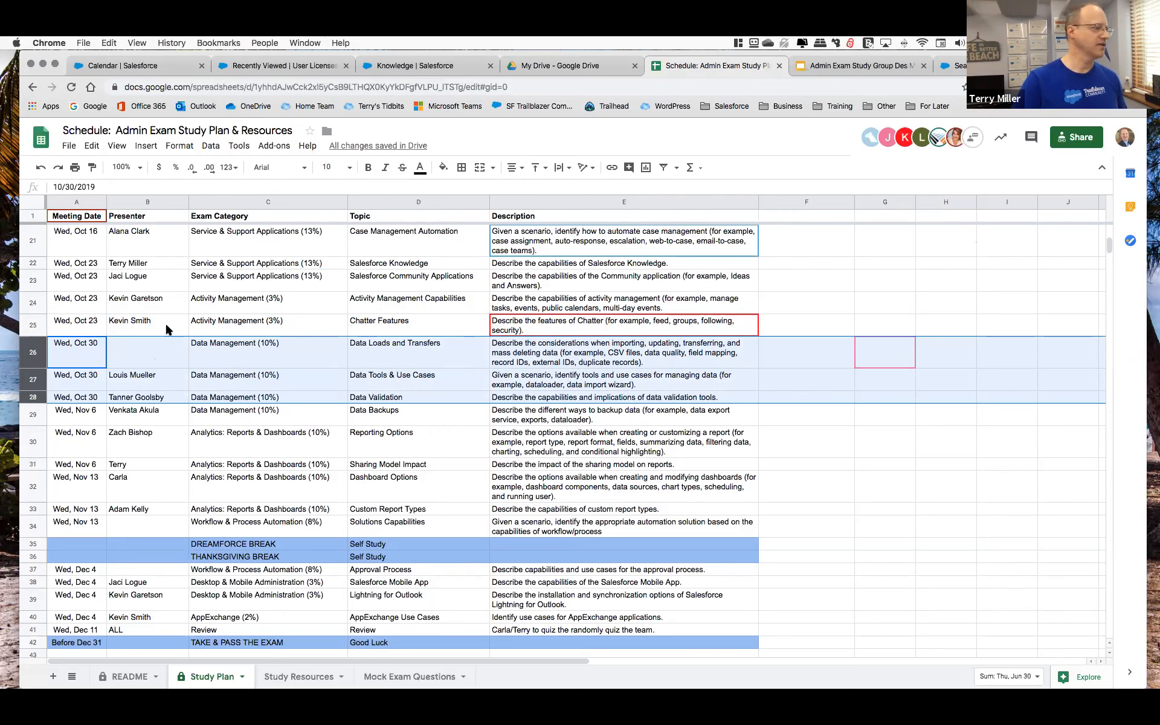
pyautogui.click(150, 355)
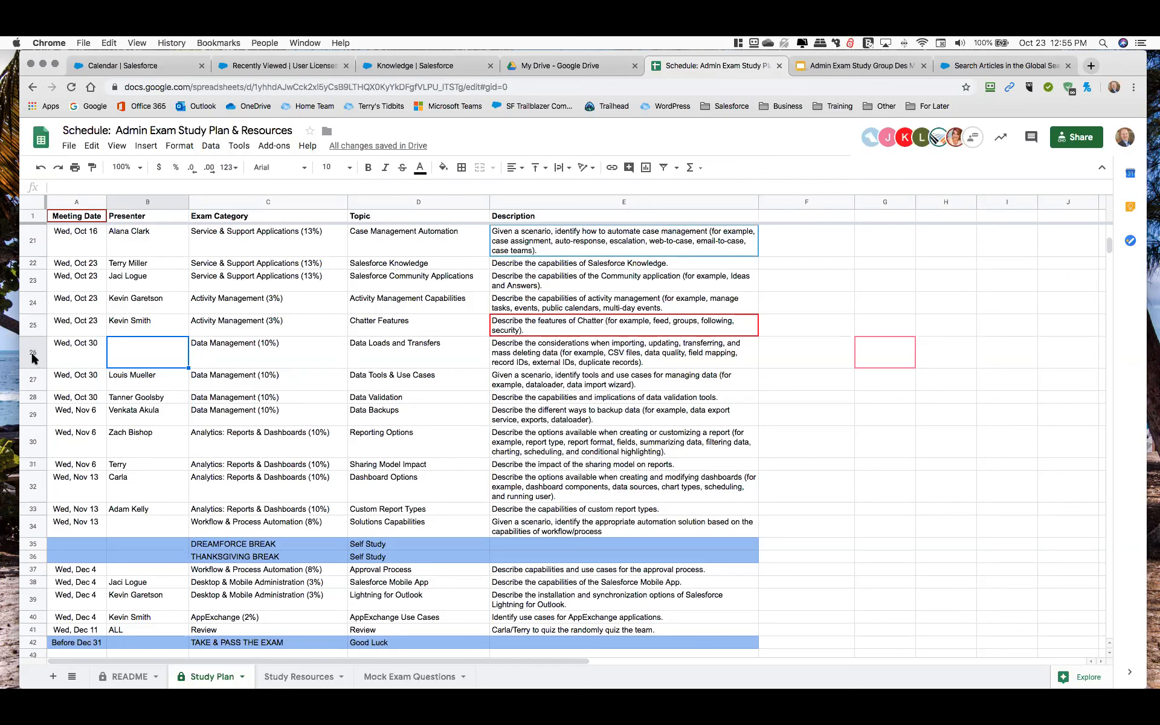
# Point out the open presenter slot for Solutions Capabilities and highlight its Nov 13 Workflow & Process Automation row.
pyautogui.click(136, 522)
pyautogui.click(147, 568)
pyautogui.click(150, 520)
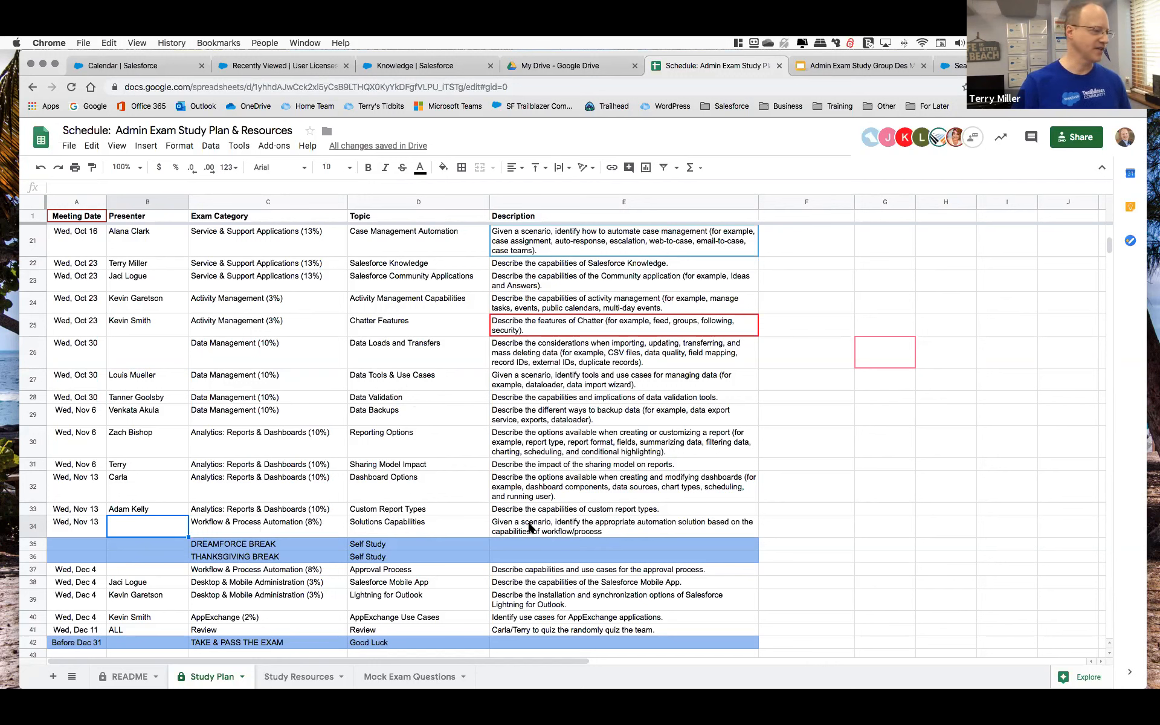
pyautogui.click(242, 528)
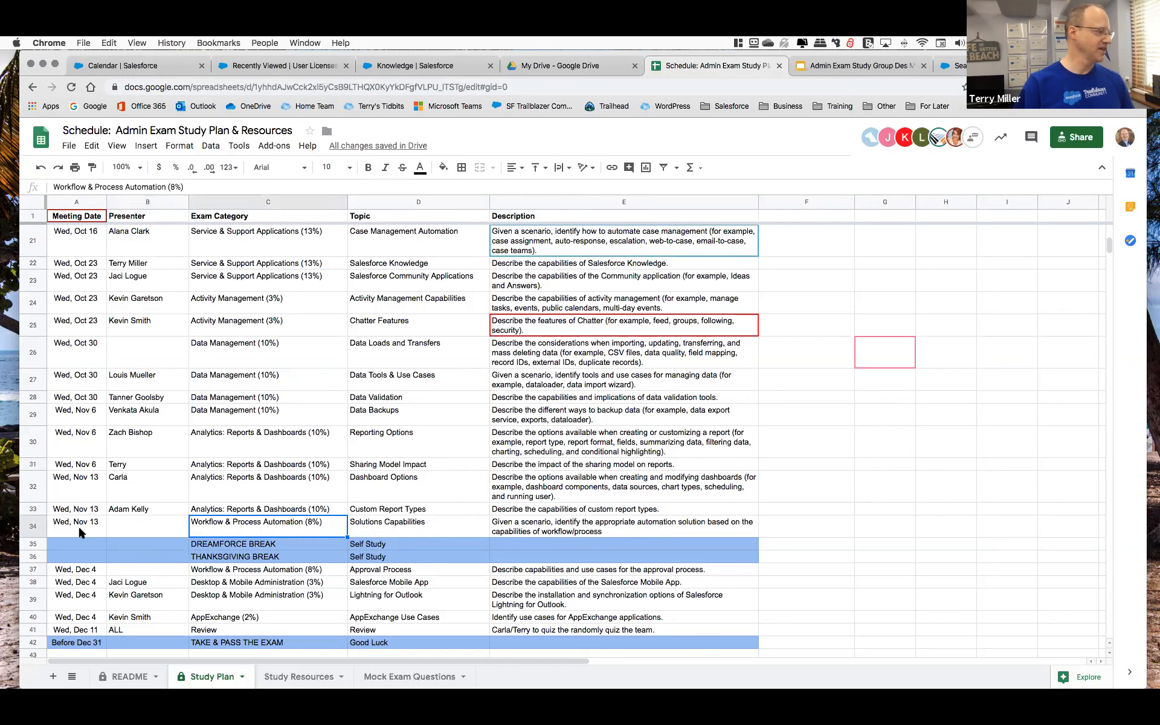
pyautogui.click(34, 526)
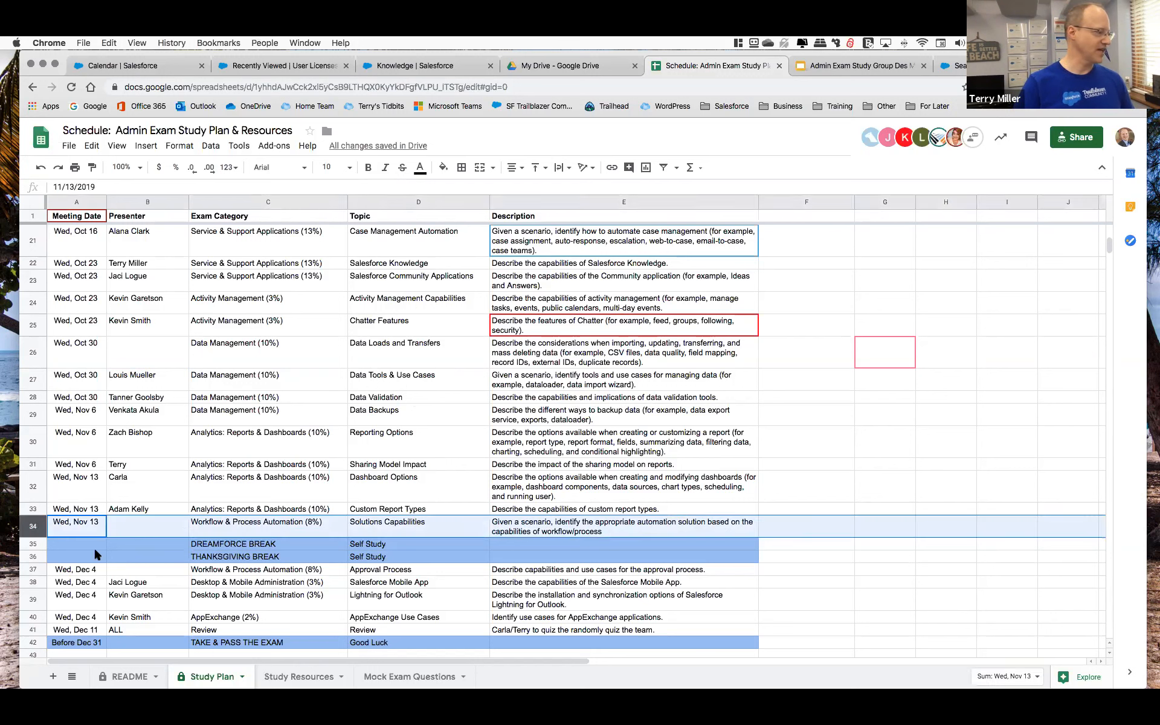
# Highlight the Dec 4 Approval Process row, pointing out its topic and empty presenter cell.
pyautogui.click(34, 570)
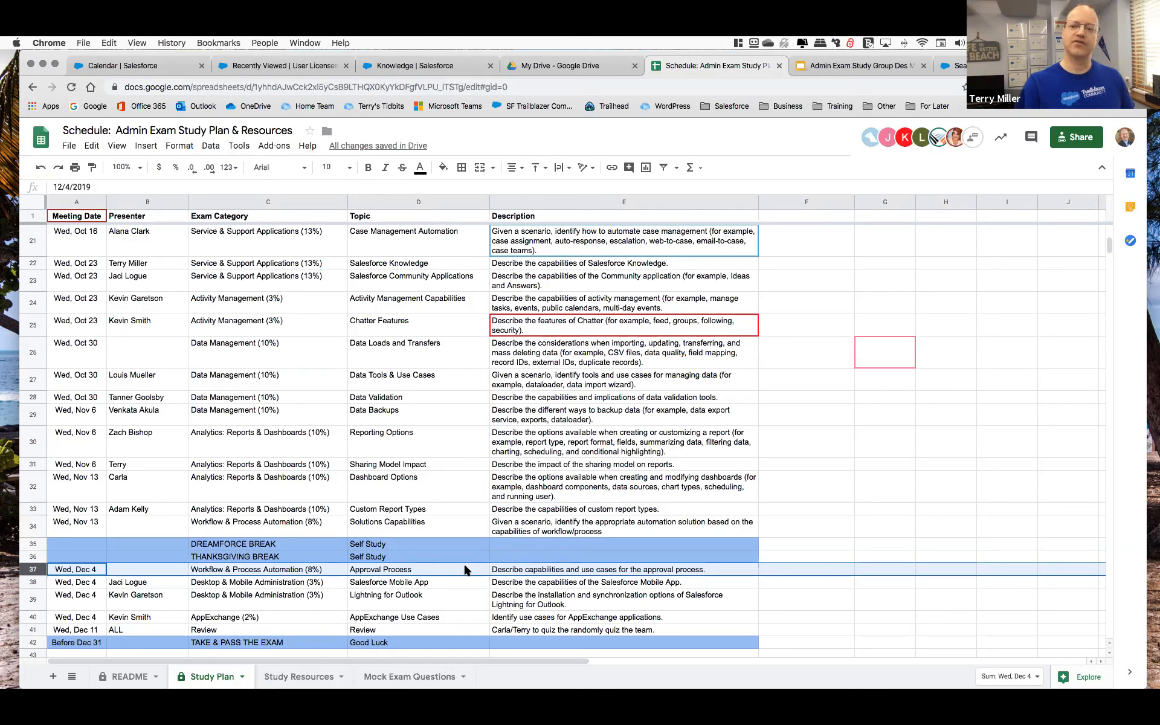
pyautogui.click(407, 573)
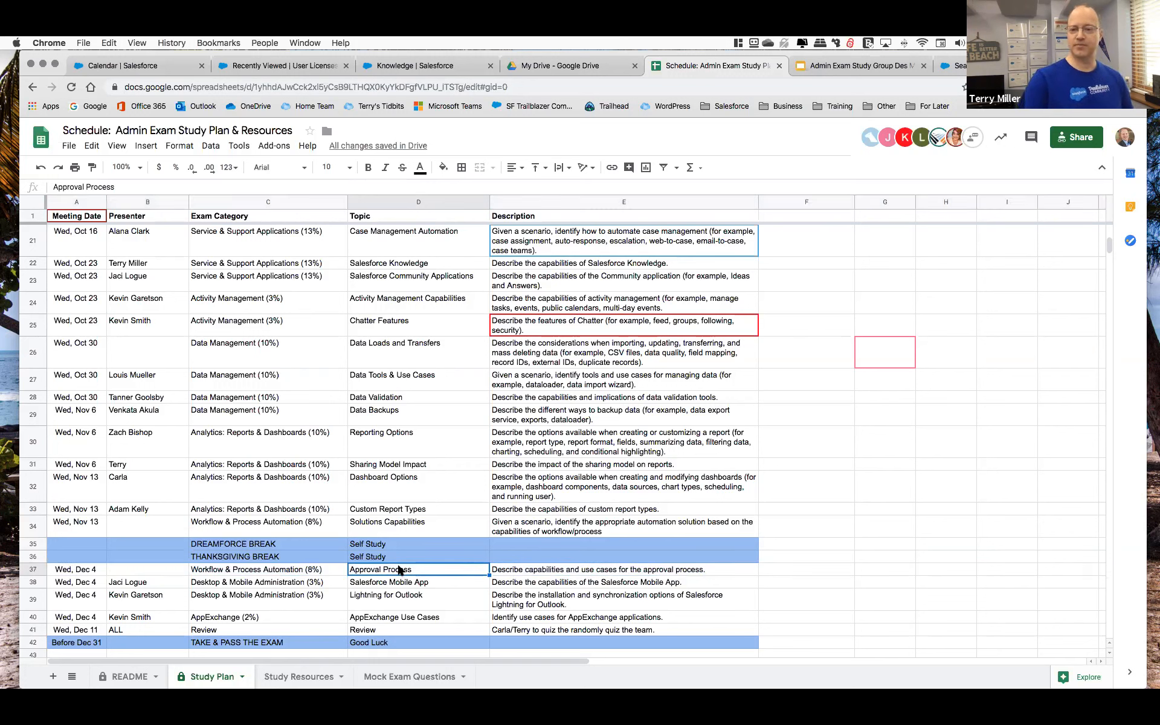
pyautogui.click(136, 568)
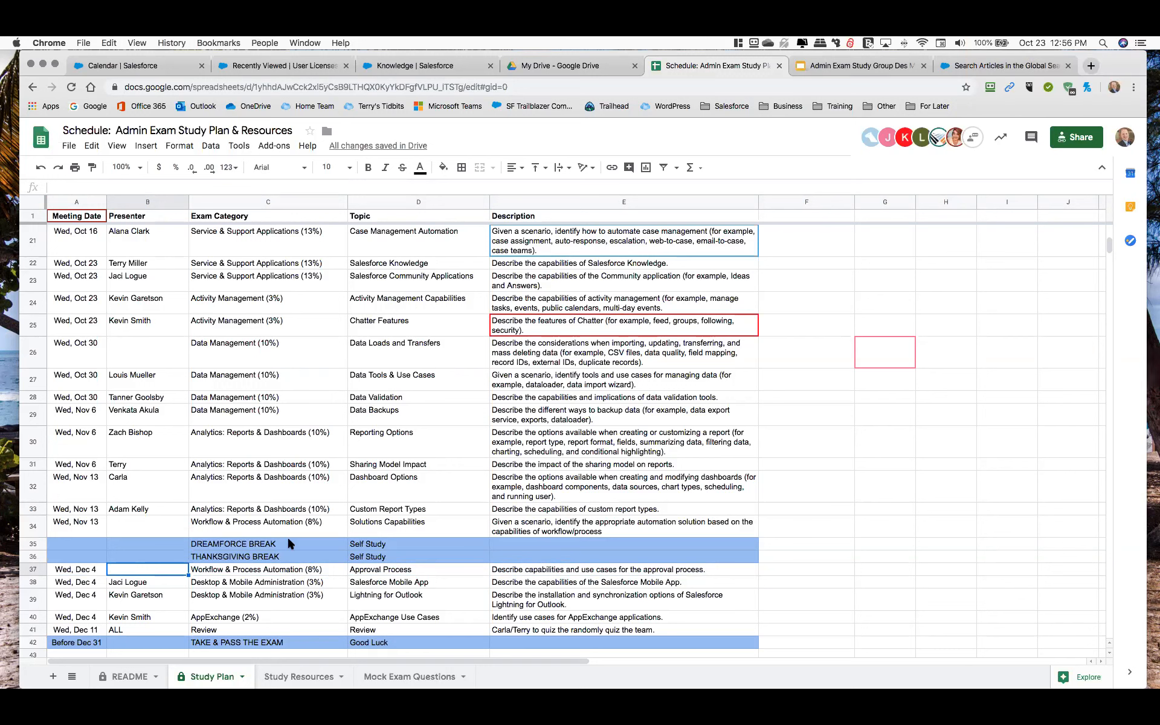
pyautogui.click(382, 571)
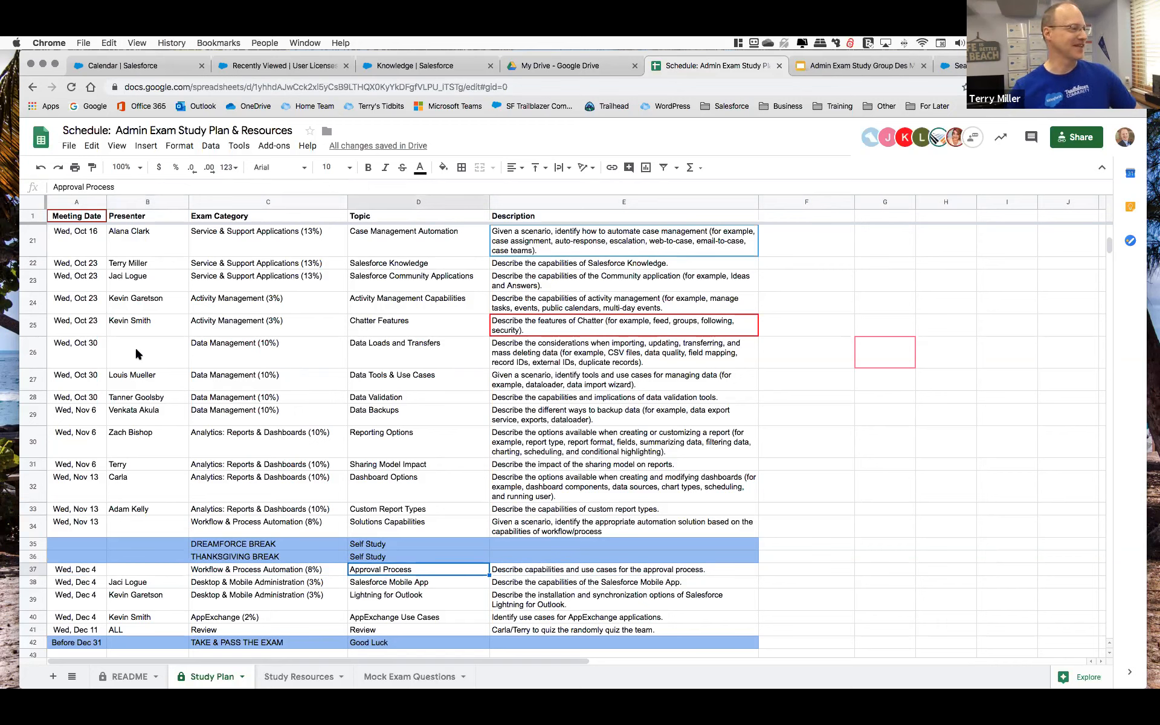
# Select rows 26 to 28 to highlight the three Data Management sessions for the Oct 30 meeting.
pyautogui.click(31, 300)
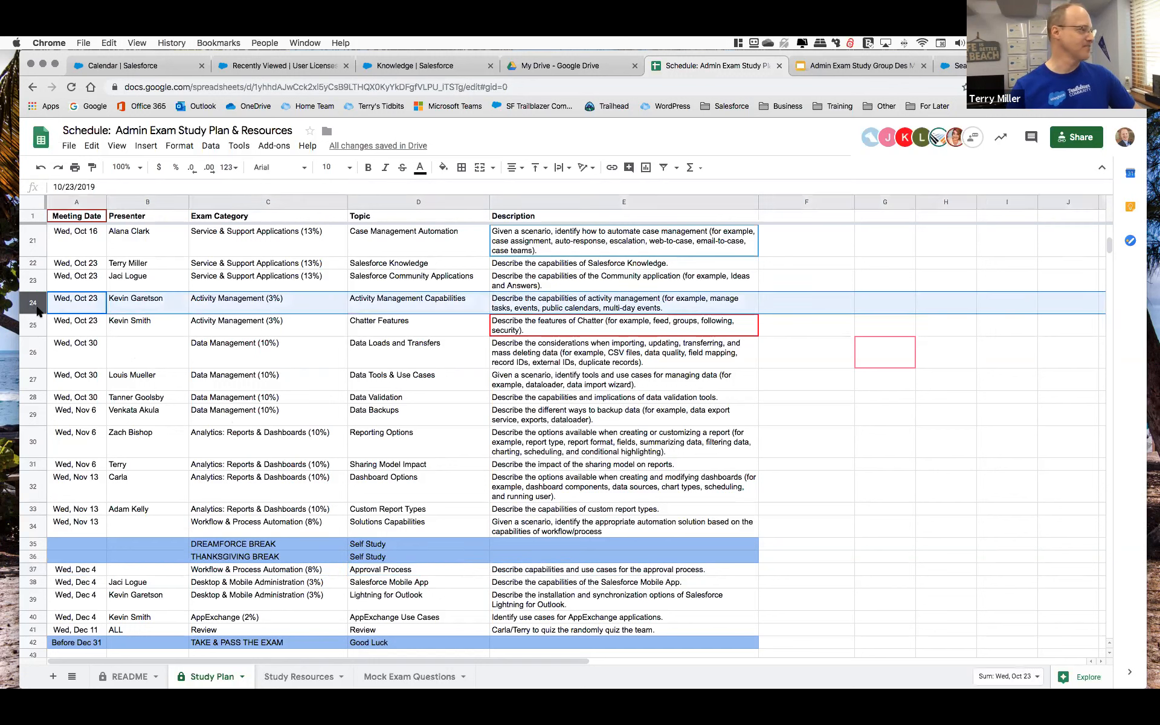
pyautogui.moveTo(31, 354); pyautogui.dragTo(30, 399)
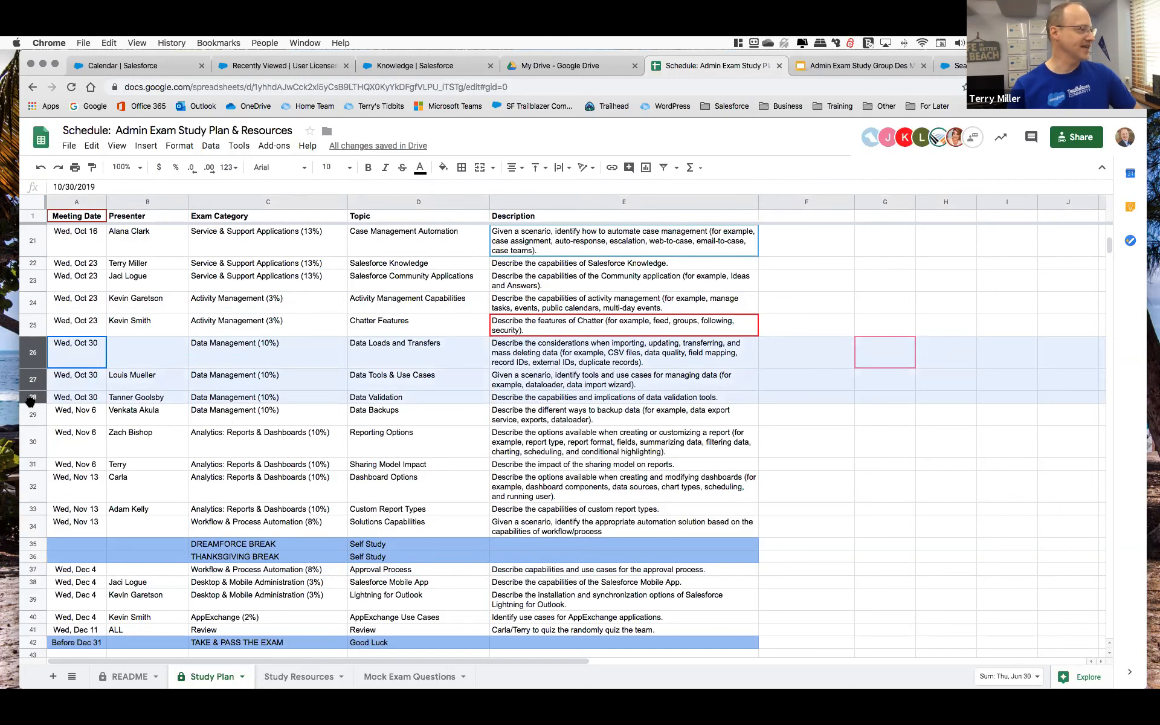